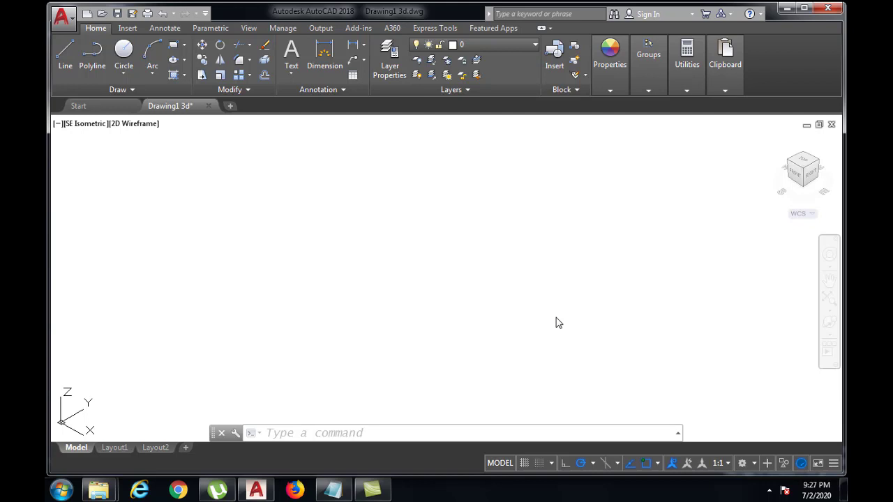
Step: Draw a circle with a radius of 25 in the empty area of the isometric view
click(366, 434)
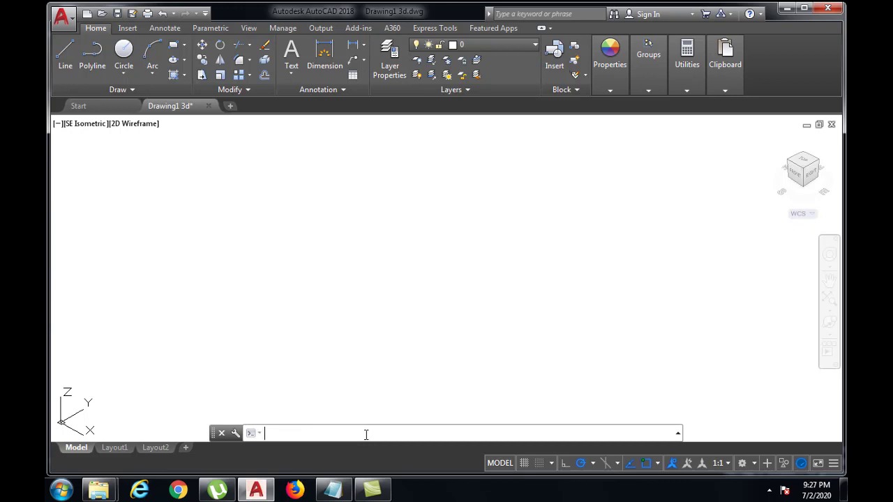
text(CIRCLE)
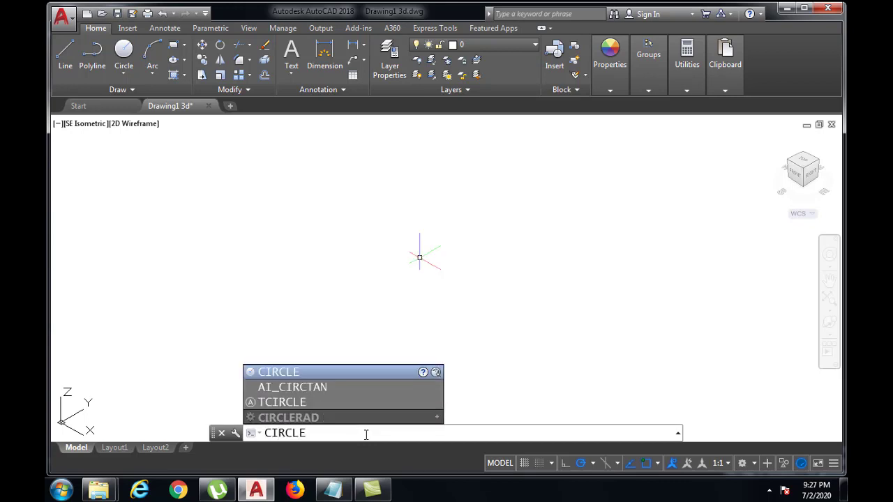
key(Return)
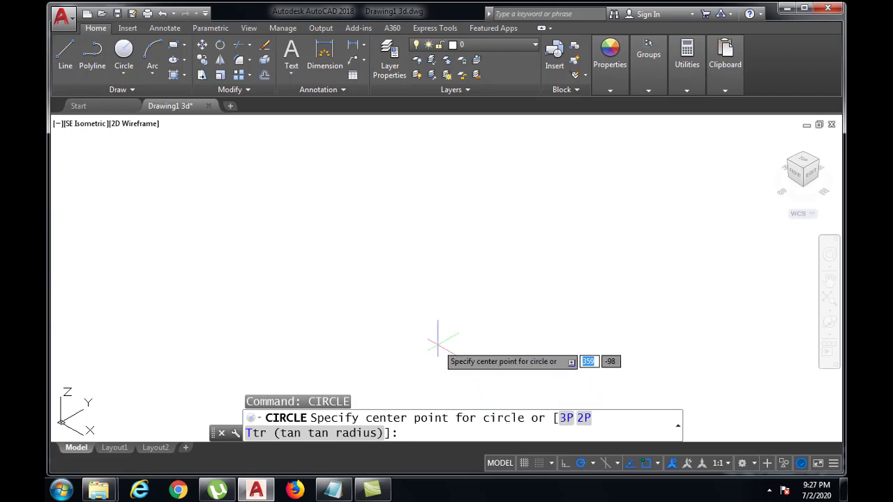
click(380, 333)
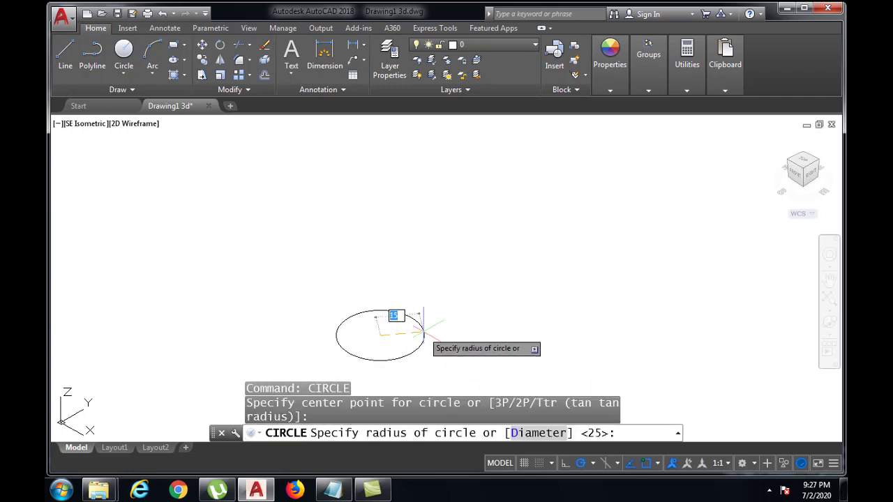
text(25)
key(Return)
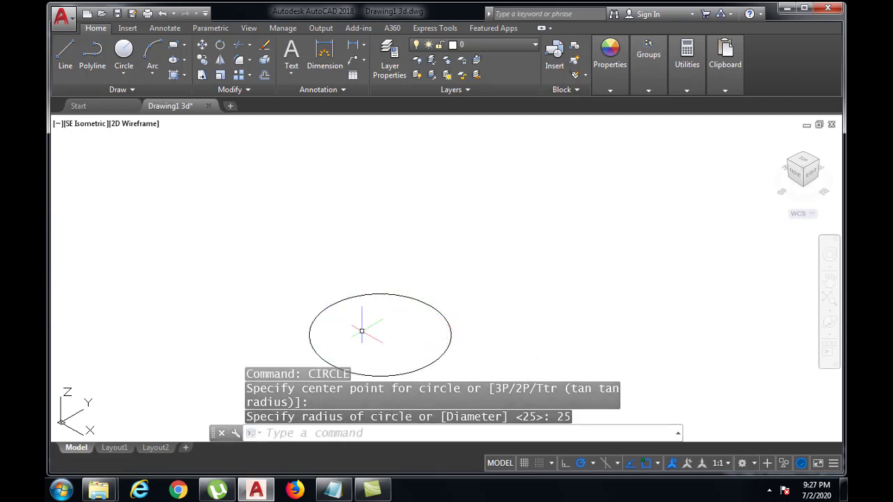
Step: Extrude the circle upward to a height of 50 to form a solid cylinder
click(402, 437)
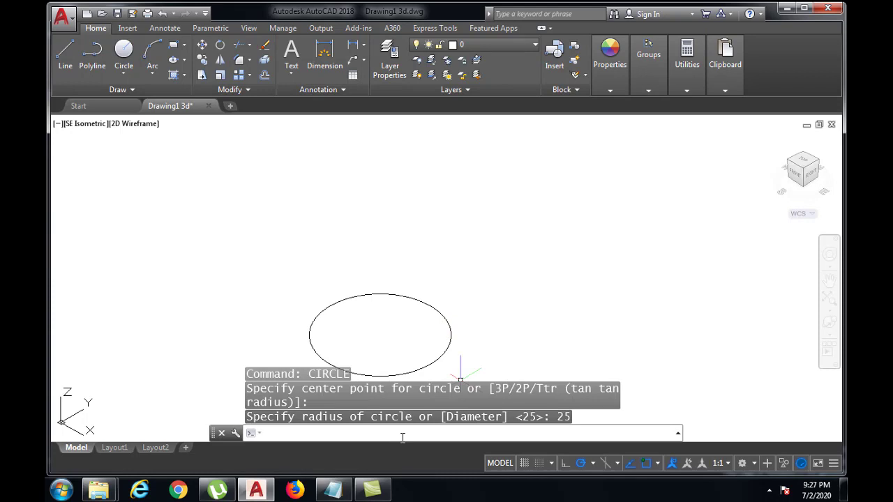
text(EX)
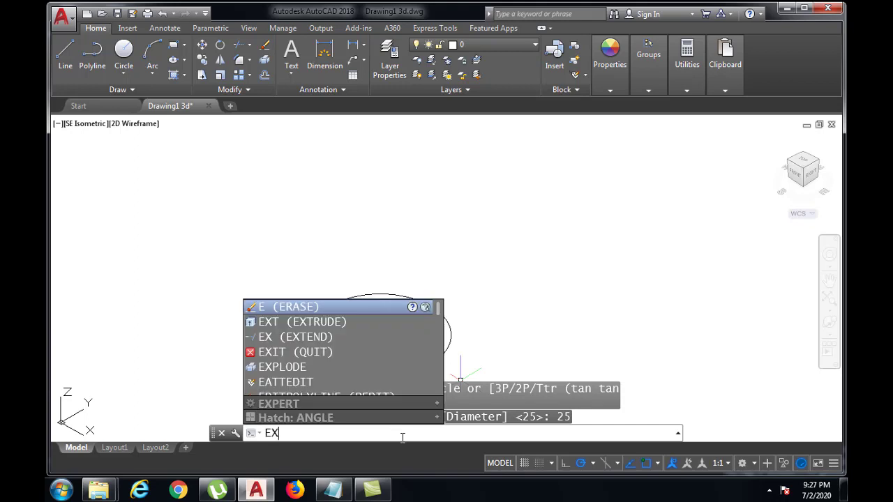
text(TRUDE)
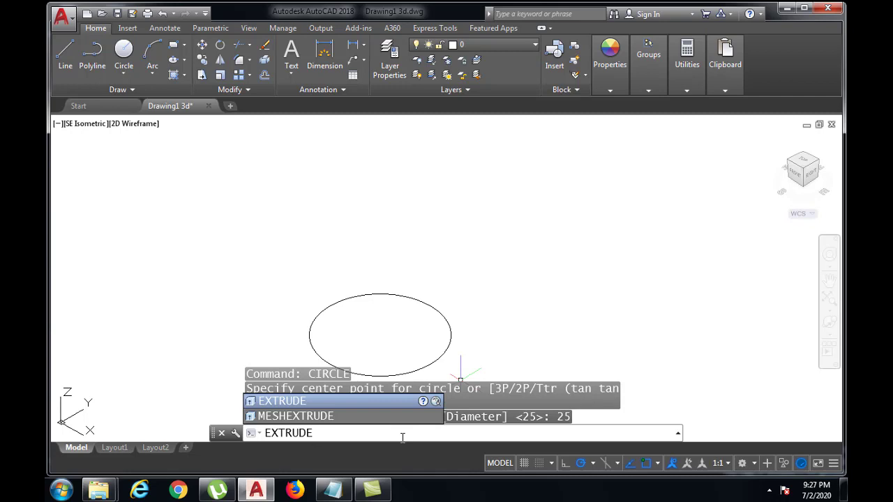
key(Return)
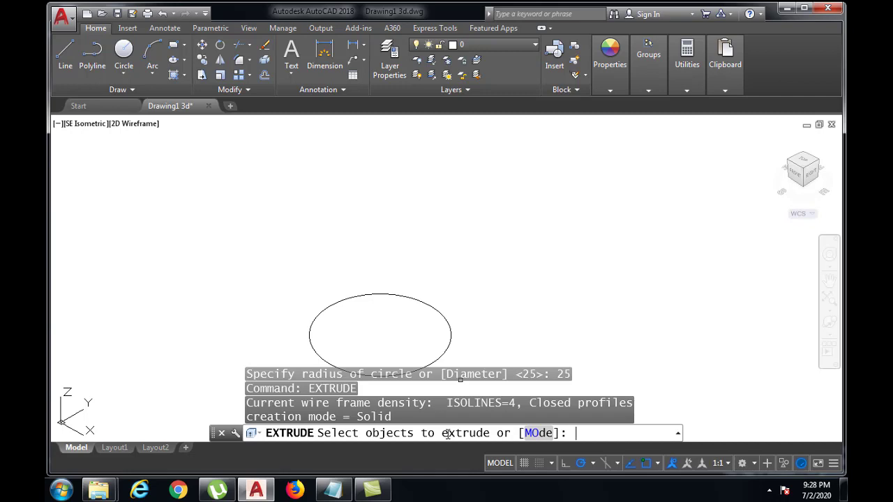
click(440, 314)
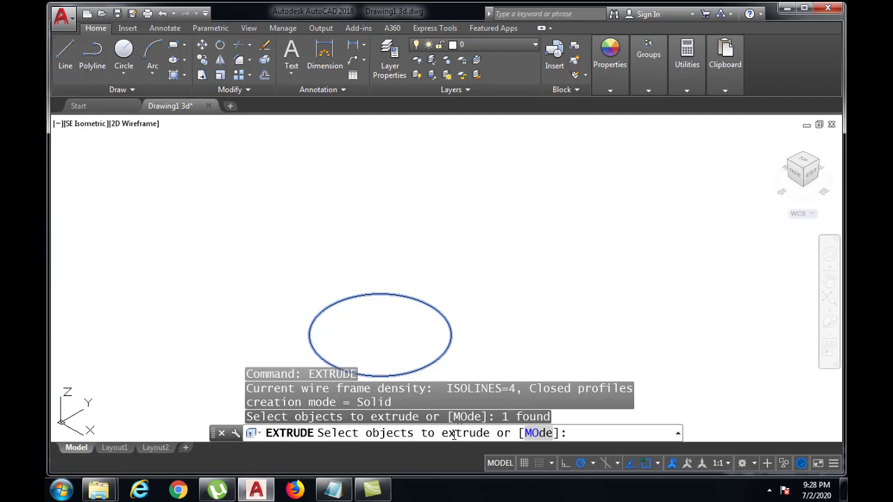
key(Return)
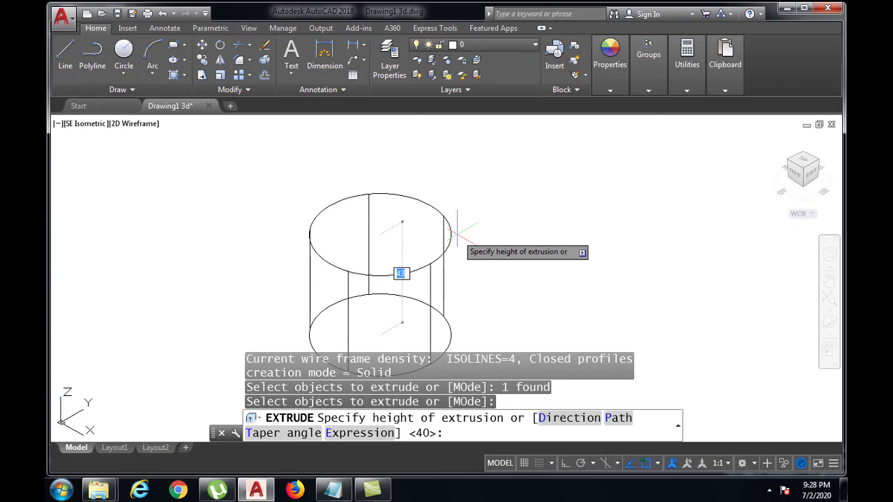
text(5)
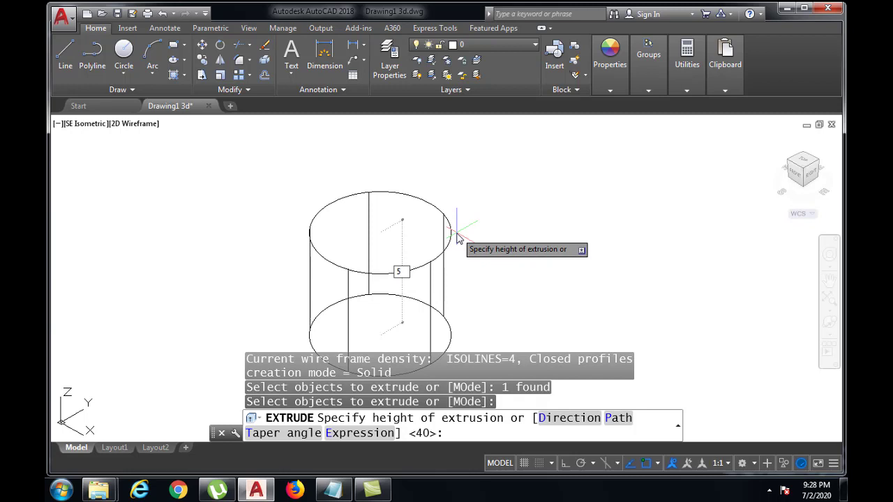
text(0)
key(Return)
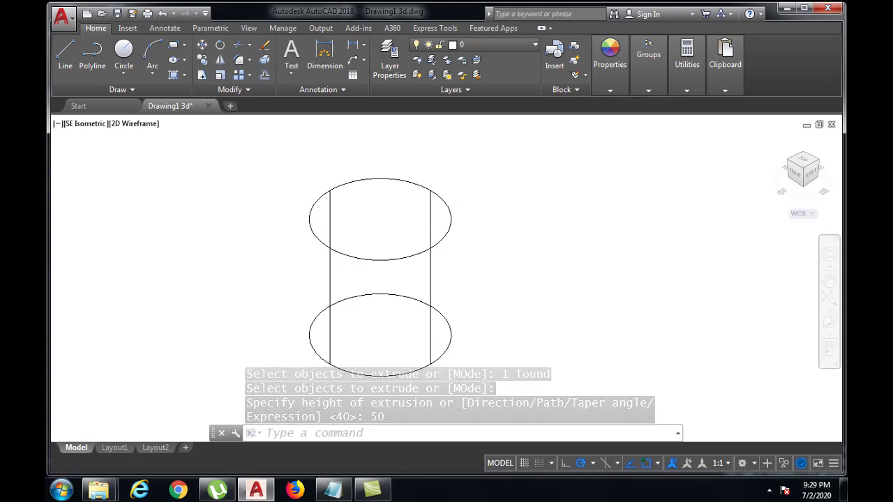
scroll(470, 295, down, 3)
mouse_move(471, 295)
middle_down()
mouse_move(479, 301)
mouse_move(409, 299)
middle_up()
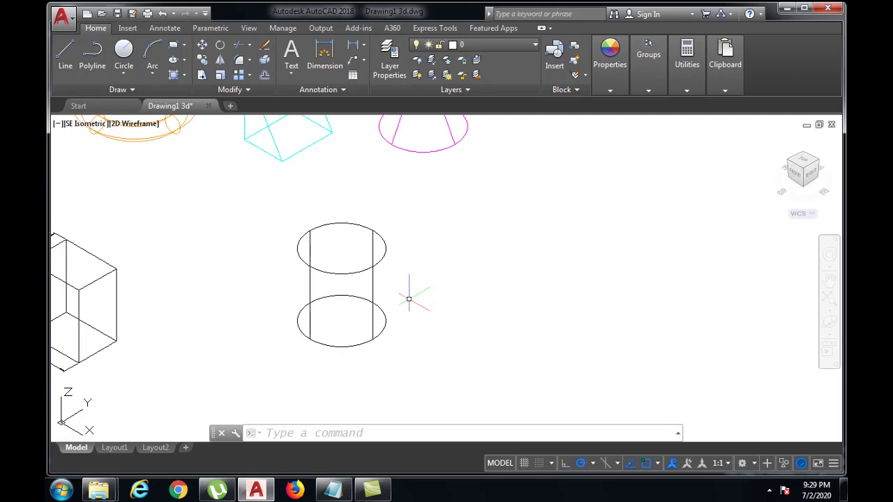
middle_drag(409, 299, 334, 282)
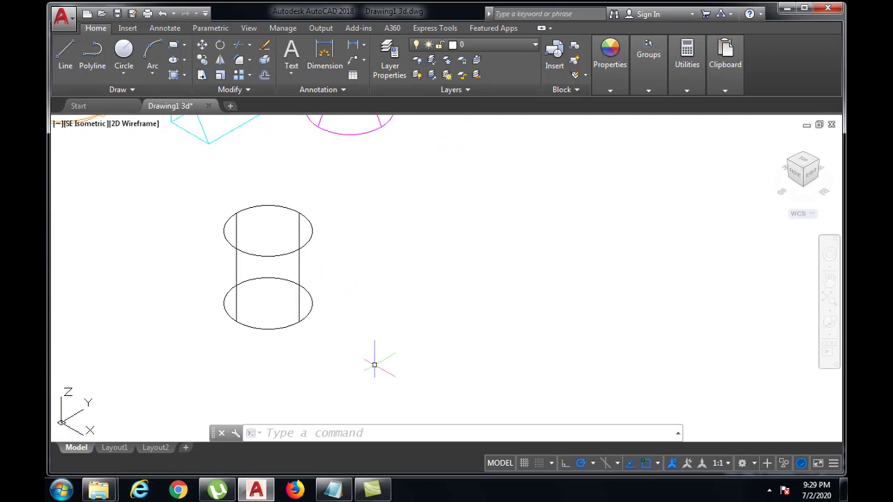
click(373, 433)
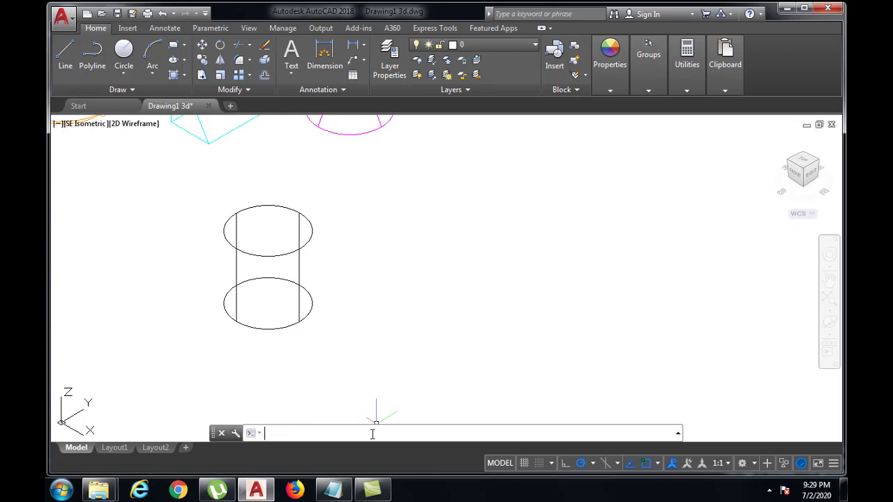
text(REC)
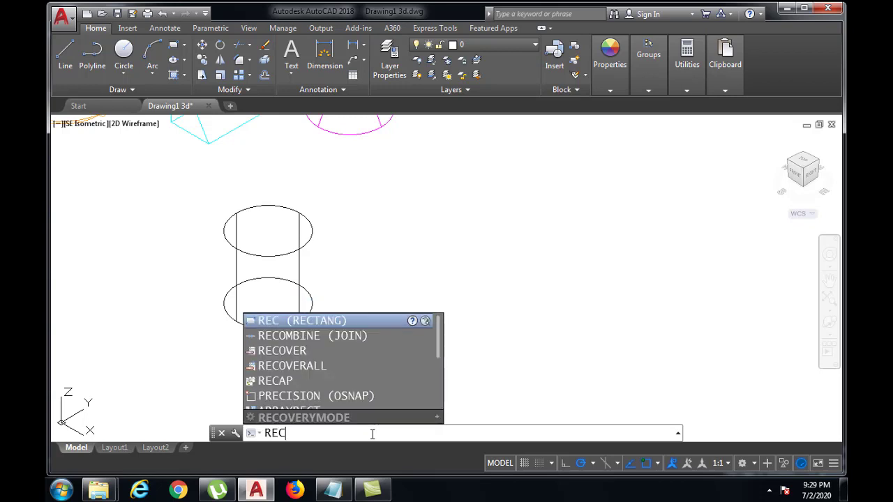
key(Return)
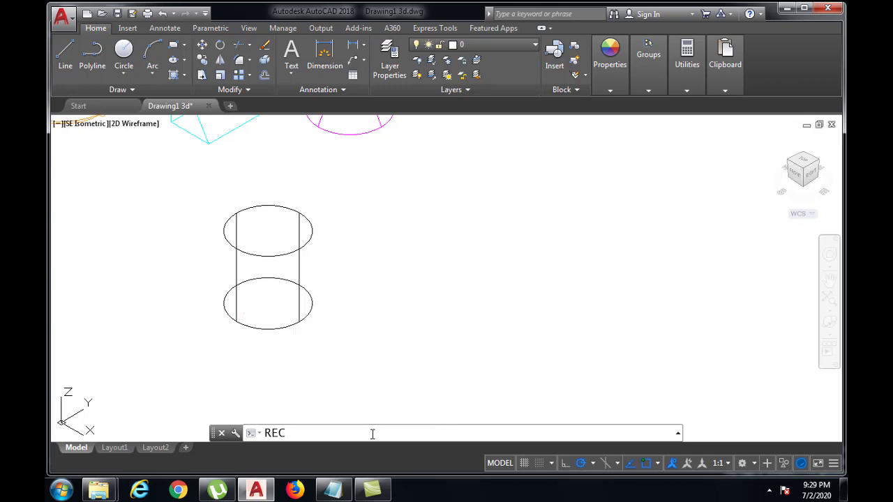
click(373, 322)
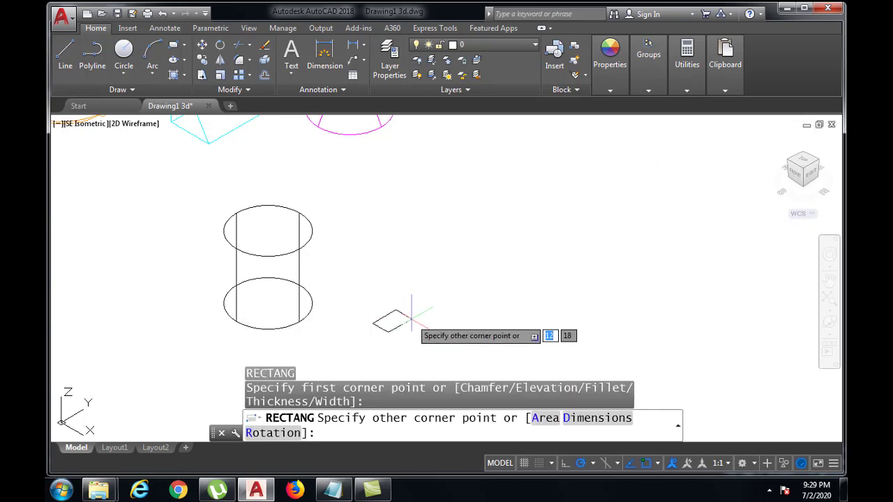
text(@)
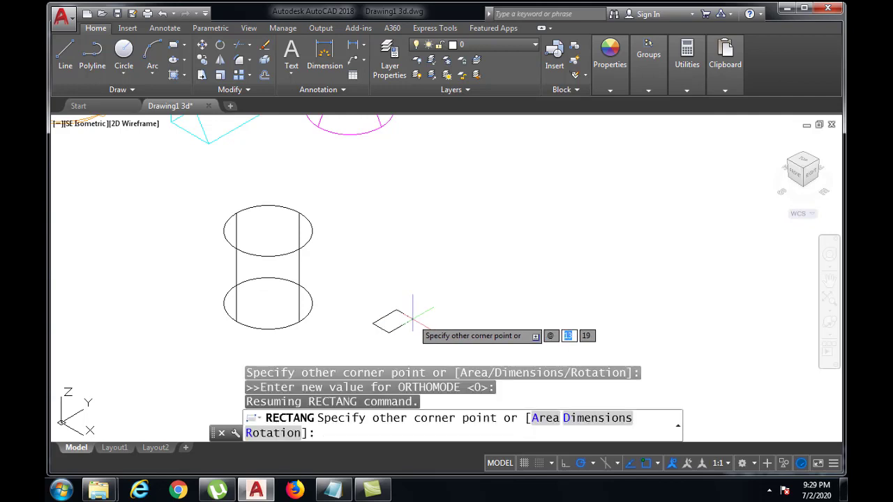
text(30)
key(Tab)
text(35)
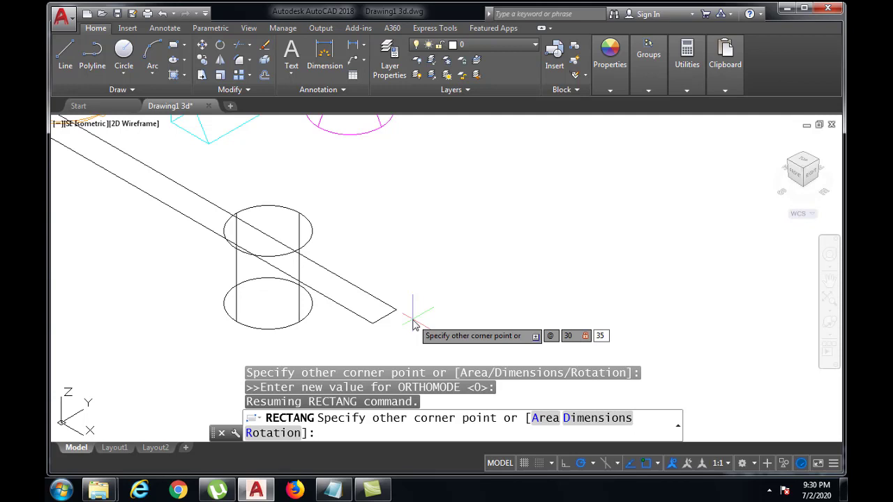
key(Return)
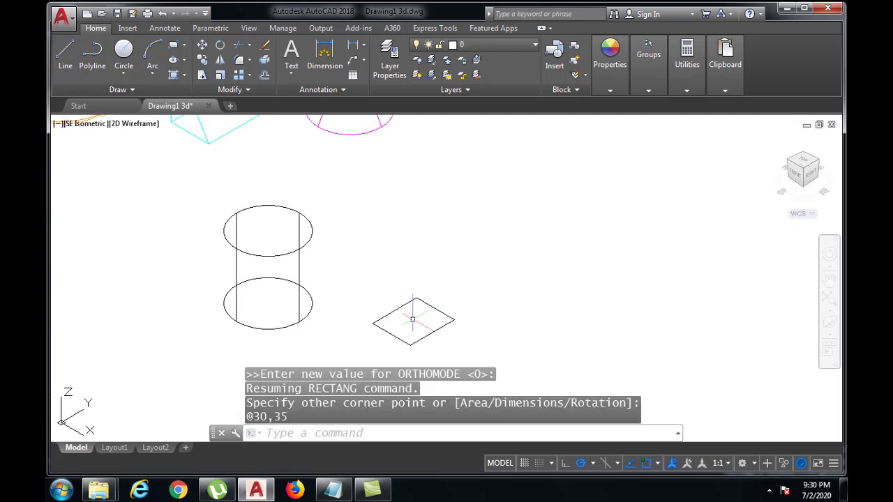
Step: Extrude the rectangle upward to a height of 45 to form a solid box
scroll(413, 318, up, 2)
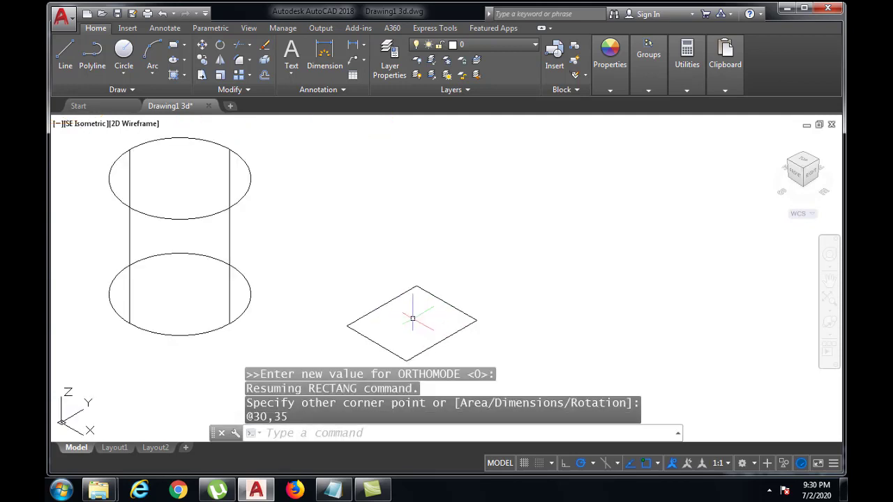
middle_drag(412, 319, 401, 302)
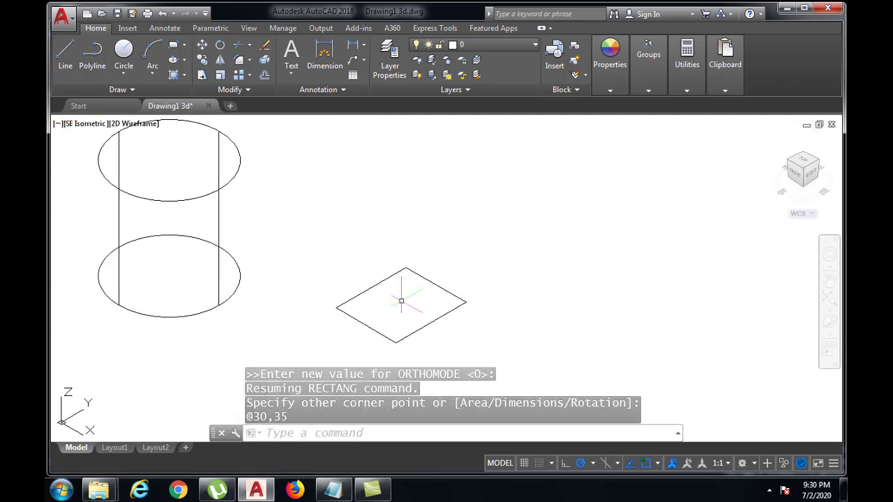
text(EXT)
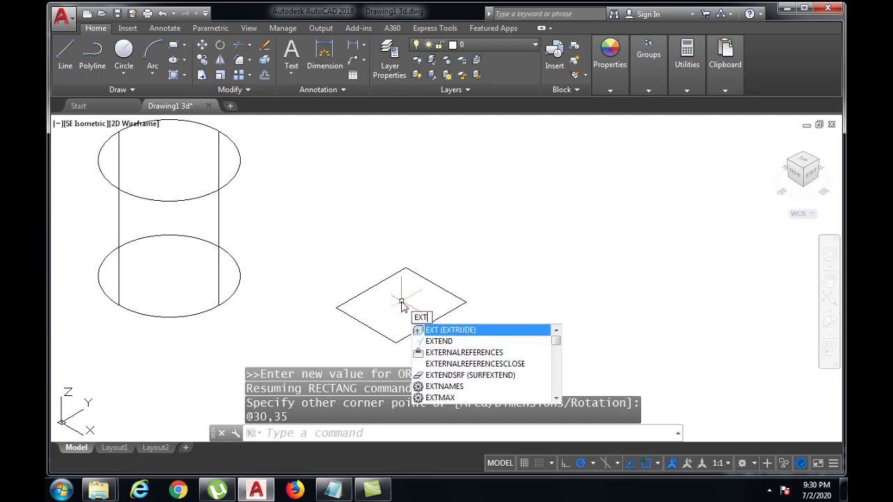
text(RUDE)
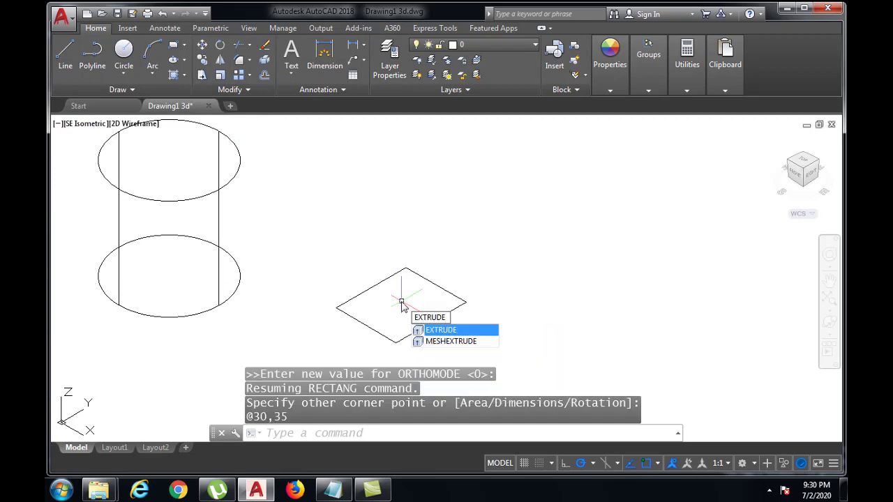
key(Return)
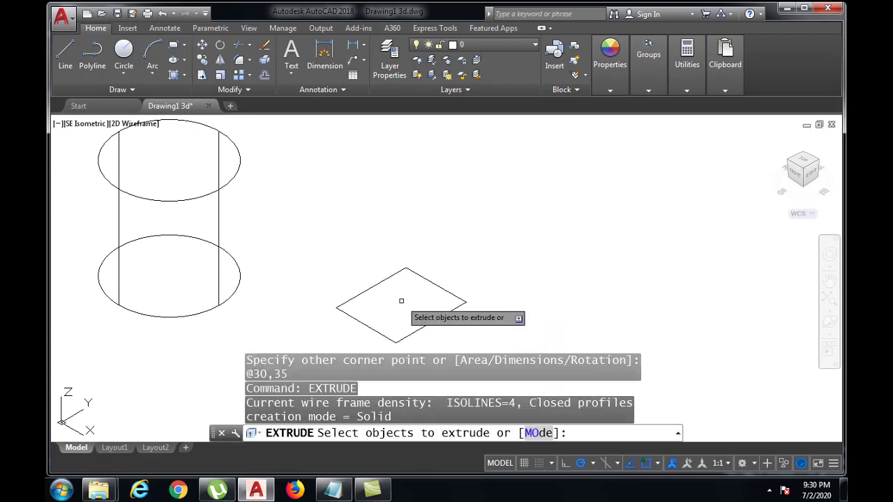
click(441, 287)
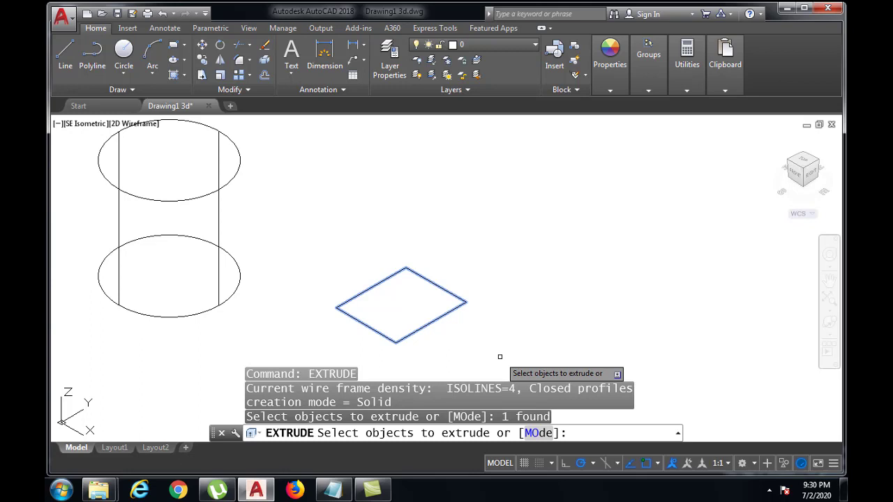
key(Return)
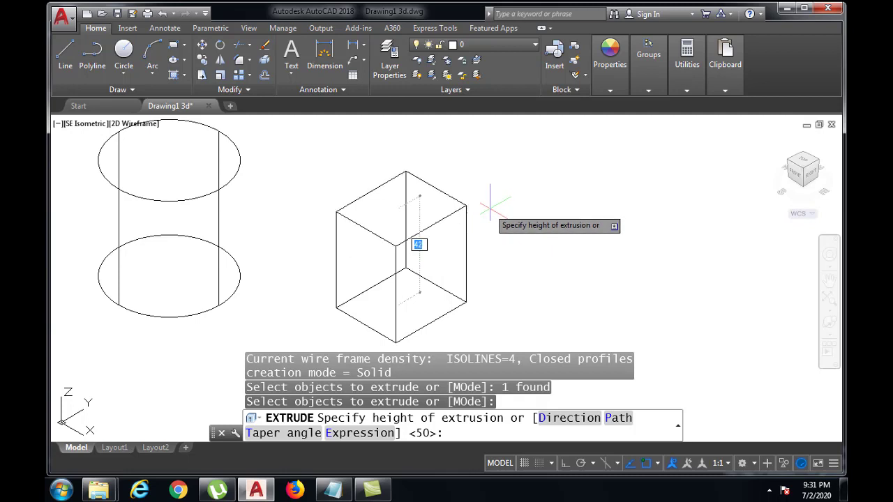
text(4)
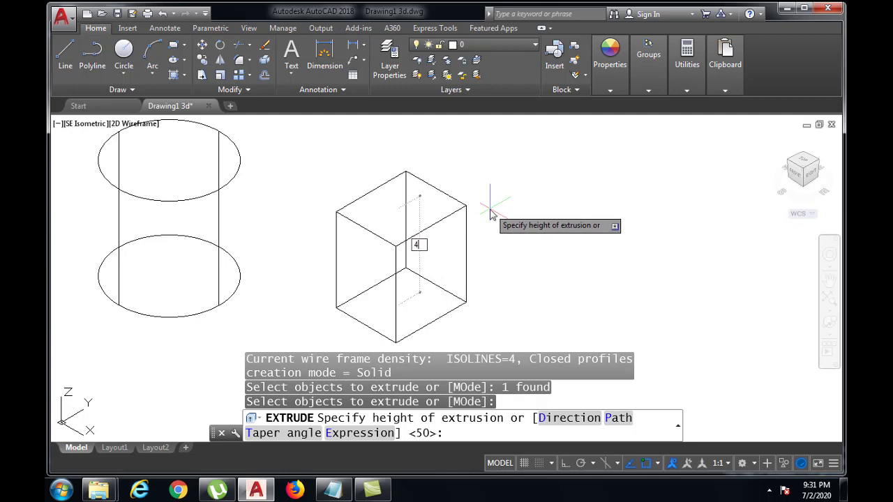
text(5)
key(Return)
Step: Use the Hide command to view the cylinder and box with their hidden lines suppressed
middle_drag(256, 223, 342, 239)
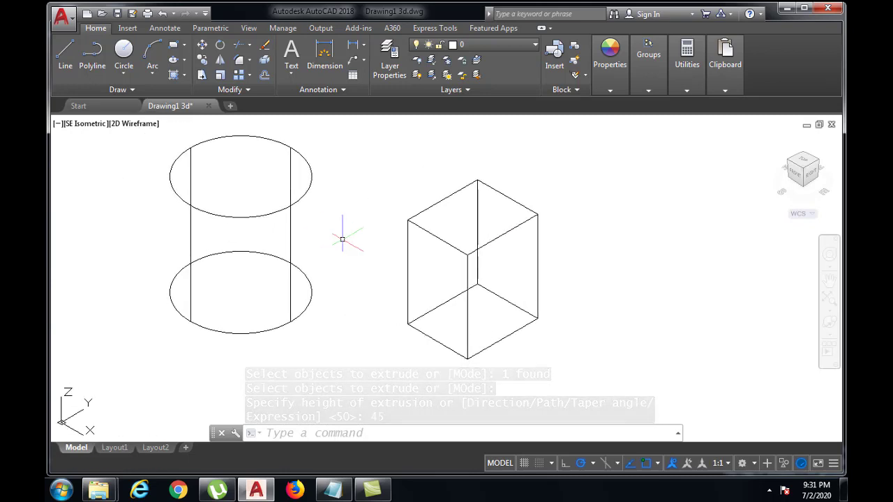
text(HIDE)
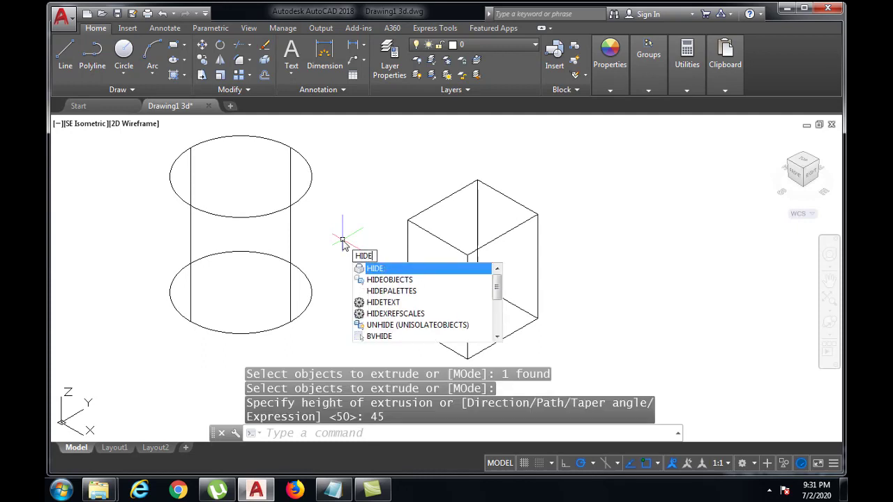
key(Return)
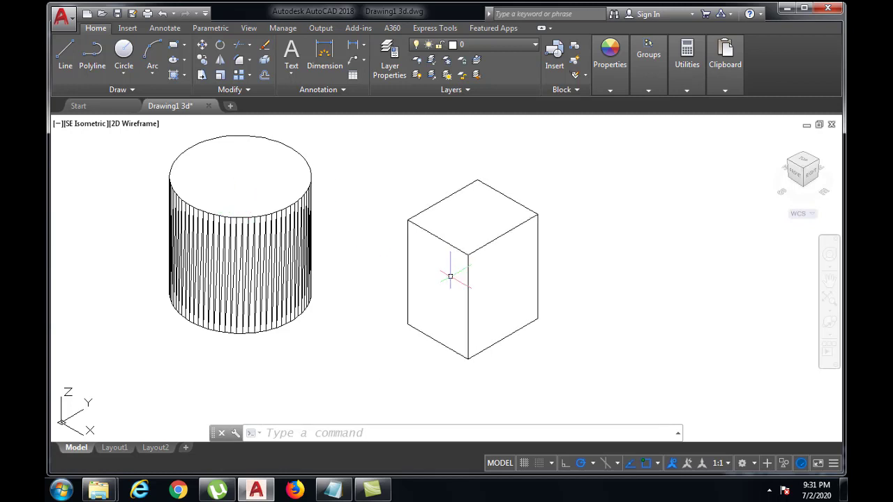
scroll(516, 316, down, 2)
scroll(516, 317, up, 2)
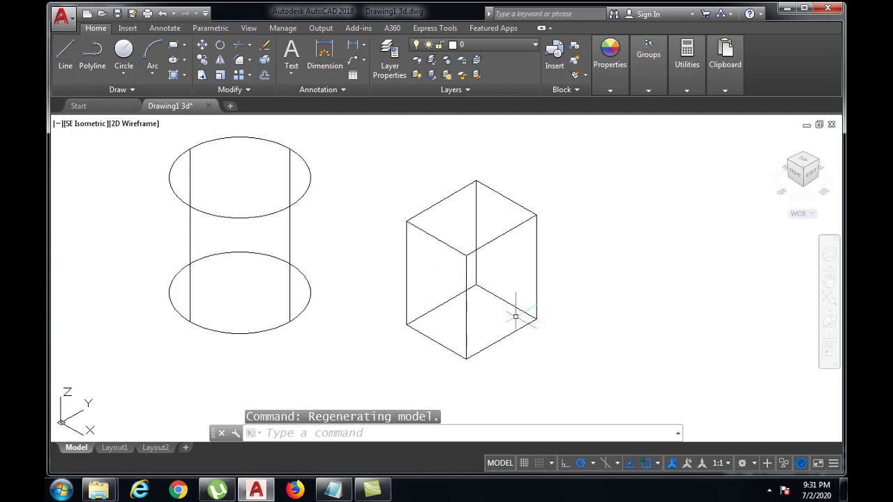
middle_drag(516, 317, 460, 320)
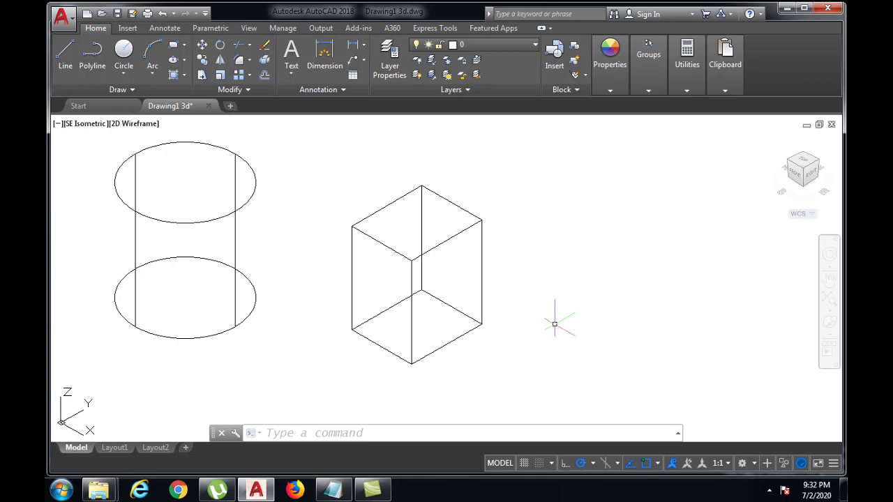
Step: Start a line outline beside the box and draw its first segment 30 units long at an angle of 0°
text(LINE)
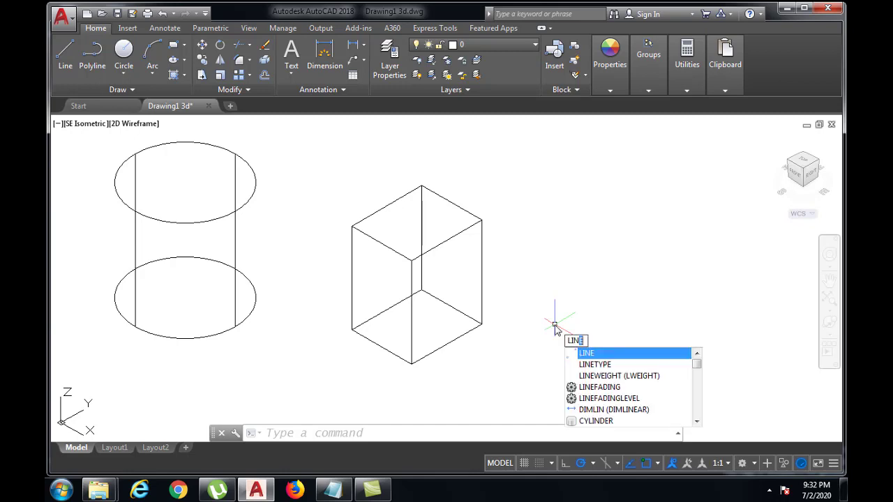
key(Return)
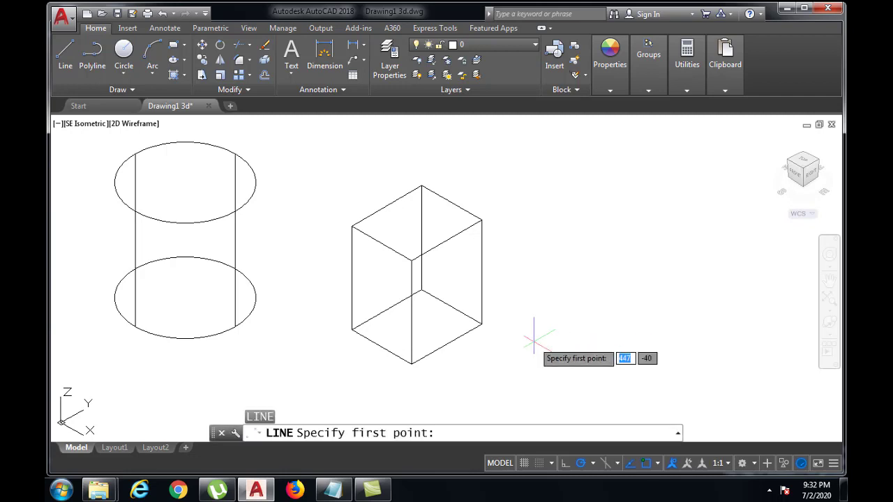
click(534, 338)
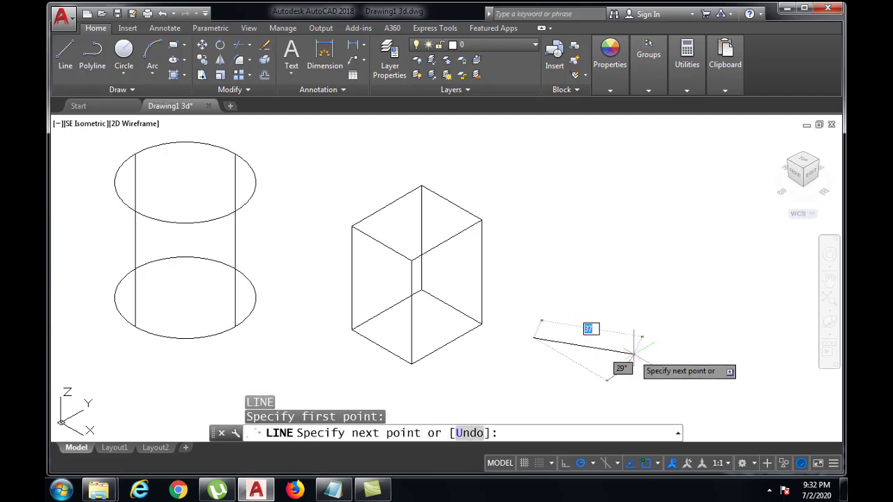
key(F8)
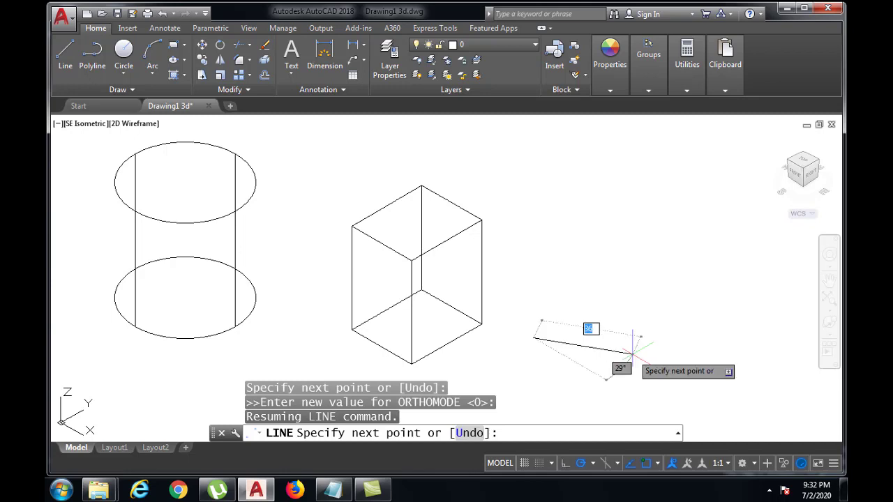
key(BackSpace)
key(Escape)
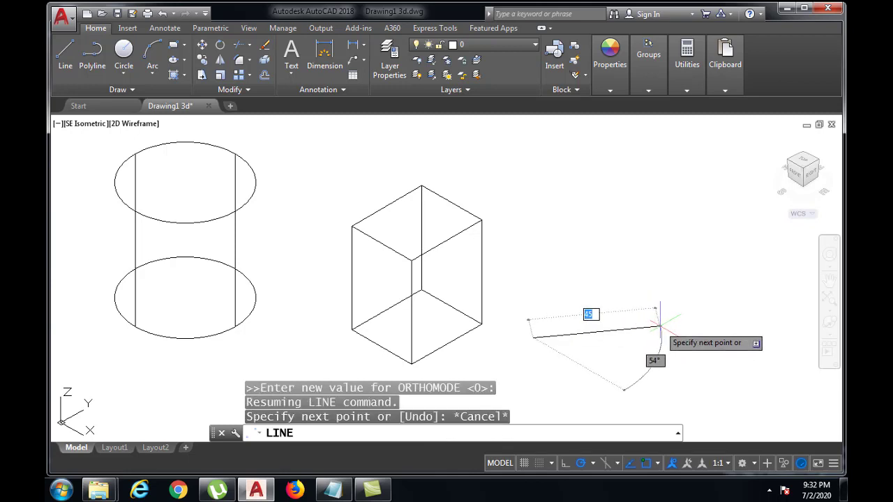
key(F8)
text(30)
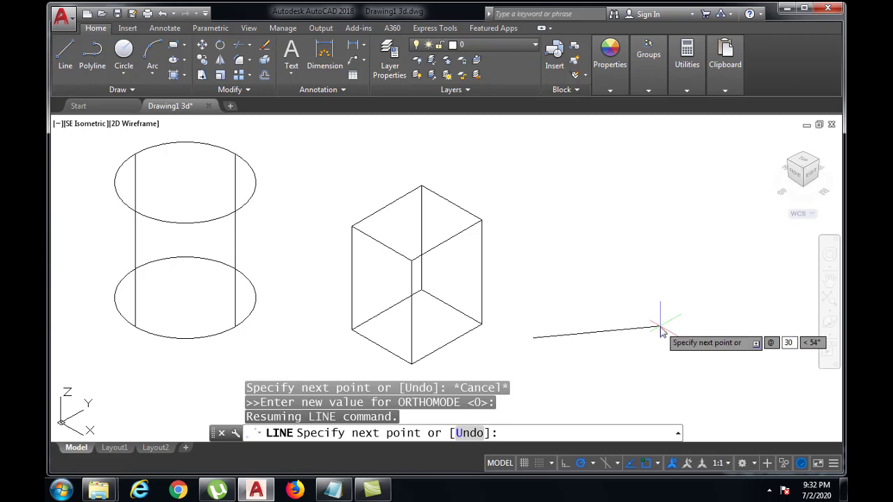
key(Tab)
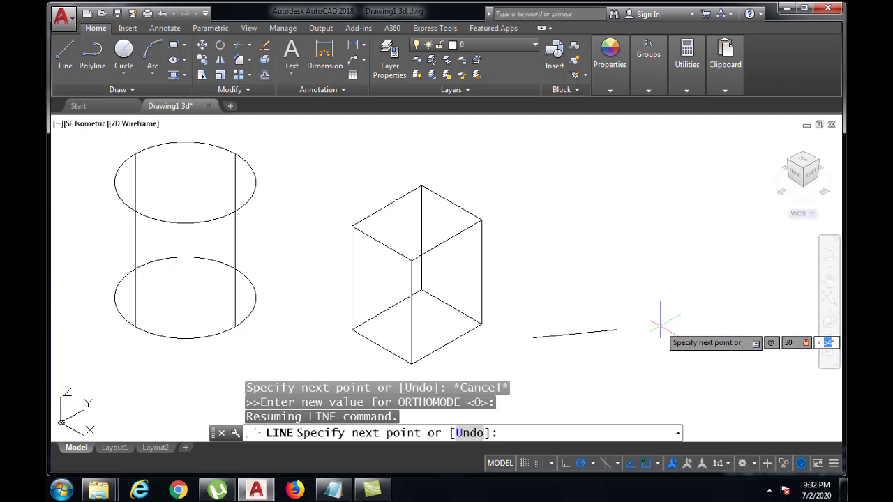
text(0)
key(Return)
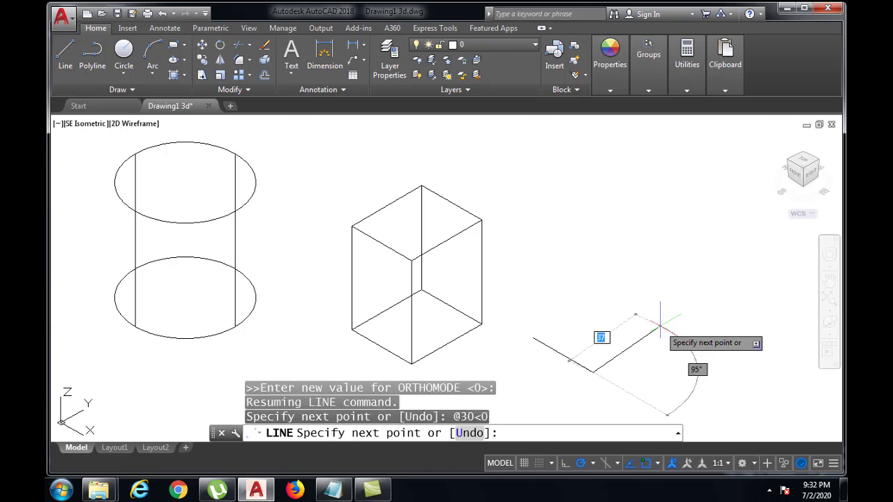
text(40)
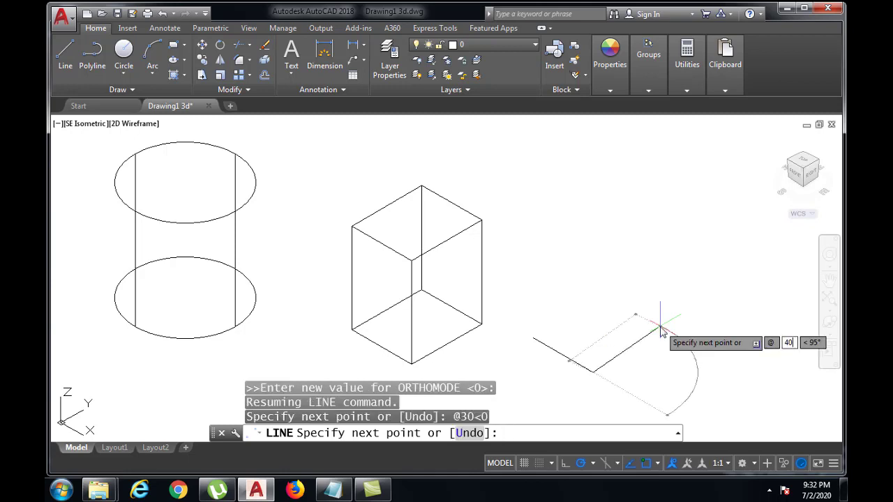
key(Tab)
text(90)
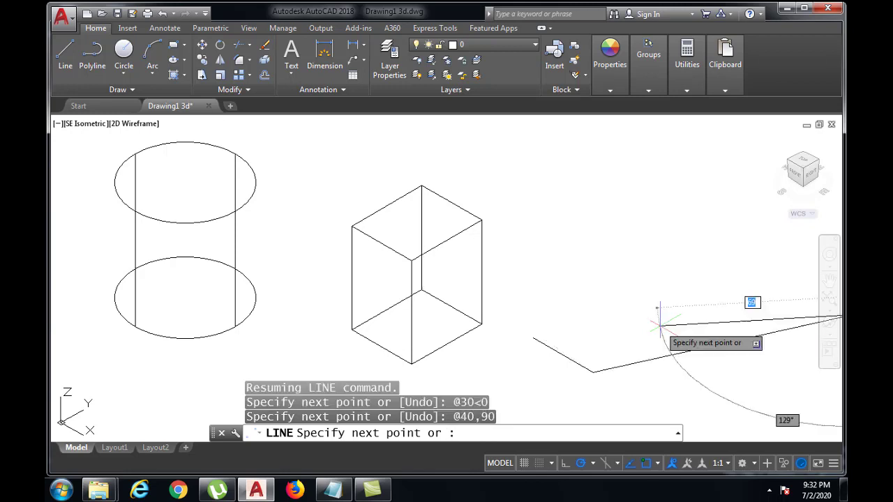
key(Return)
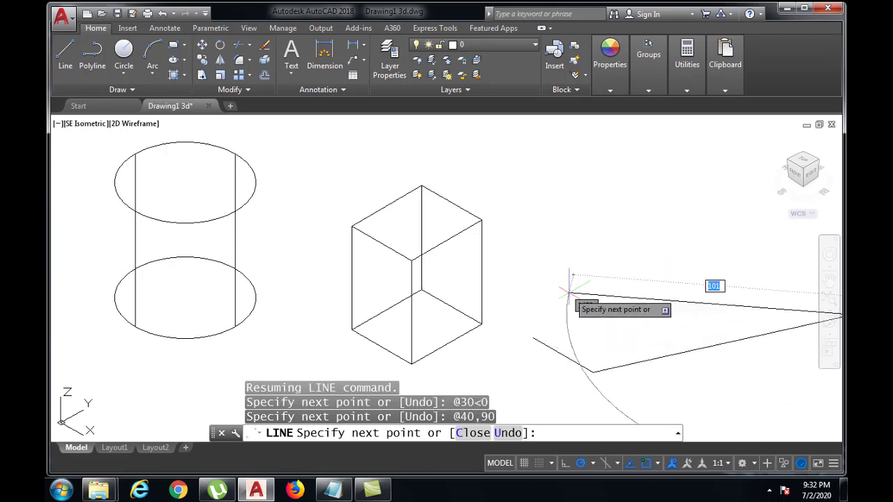
text(u)
key(Return)
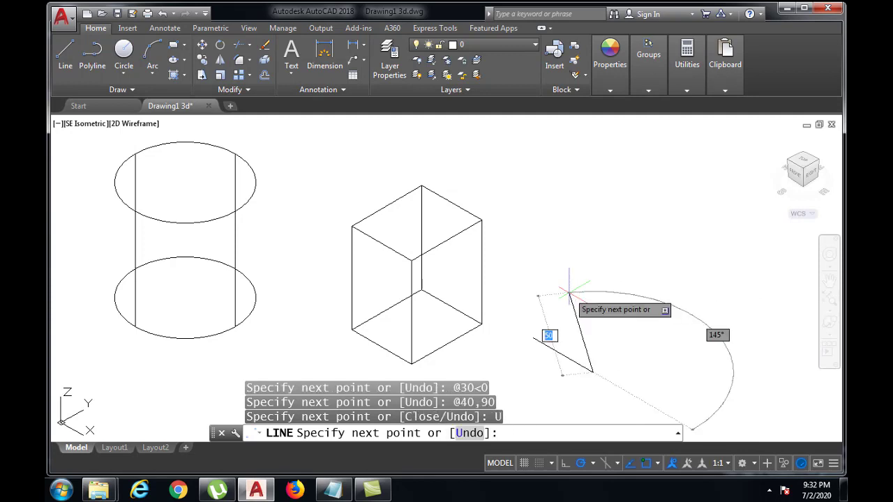
Step: Draw the second segment of the outline 40 units long at an angle of 90°
text(@40)
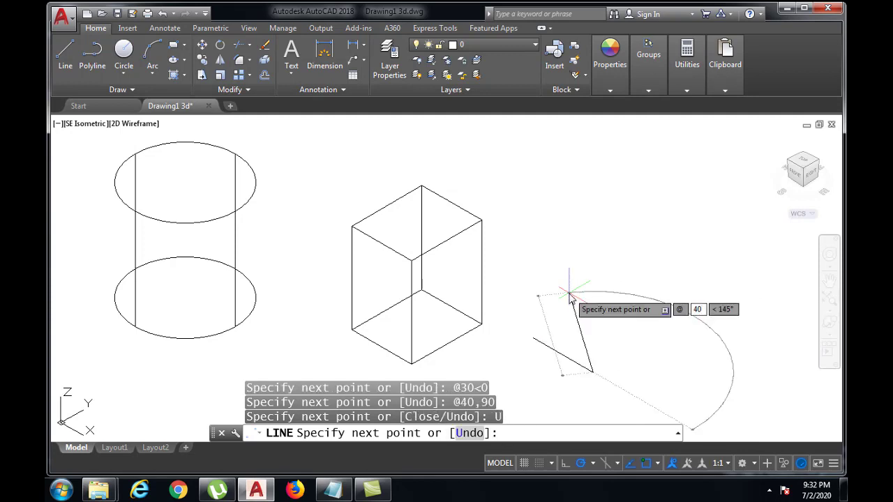
key(Tab)
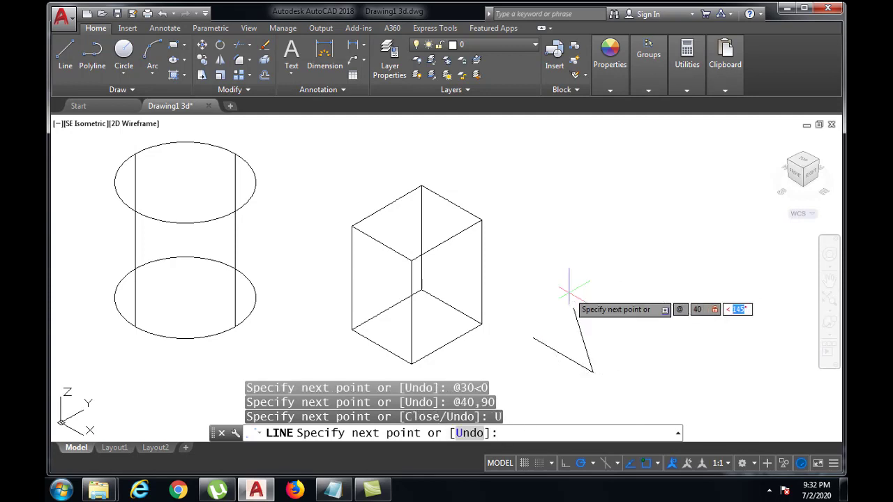
text(90)
key(Return)
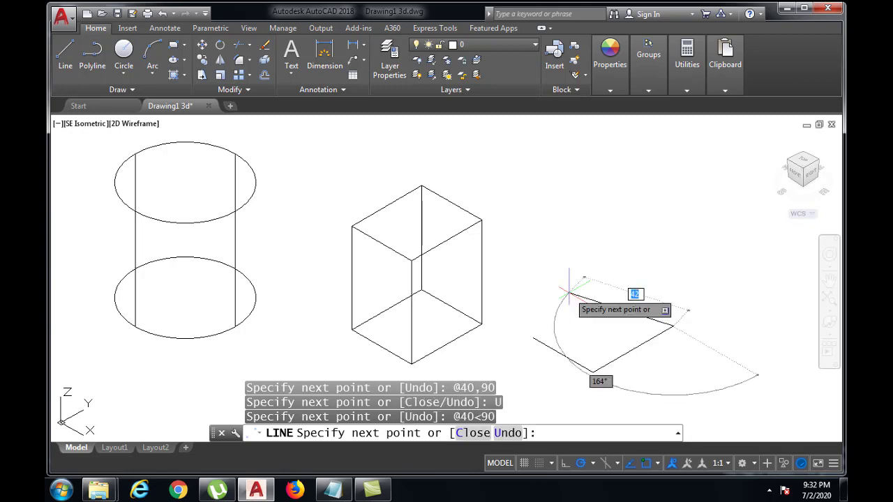
Step: Draw the third segment 30 units long at 180° and close the outline back to its starting point
text(@3)
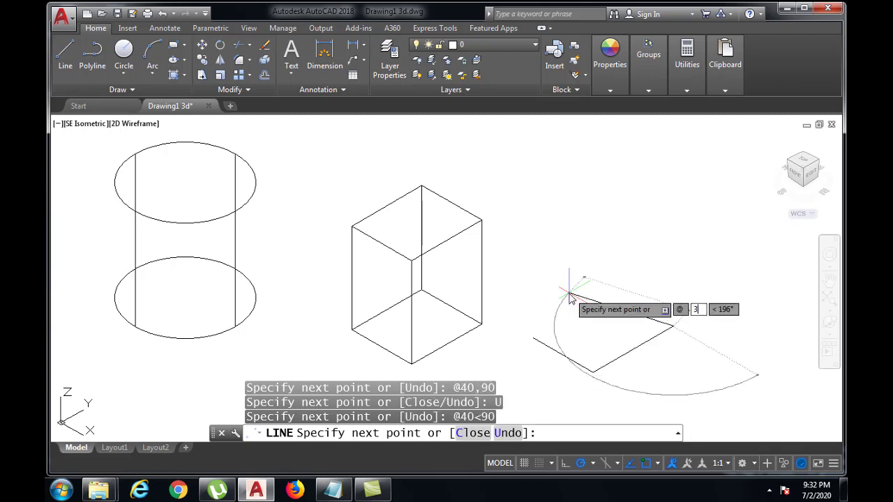
text(0)
key(Tab)
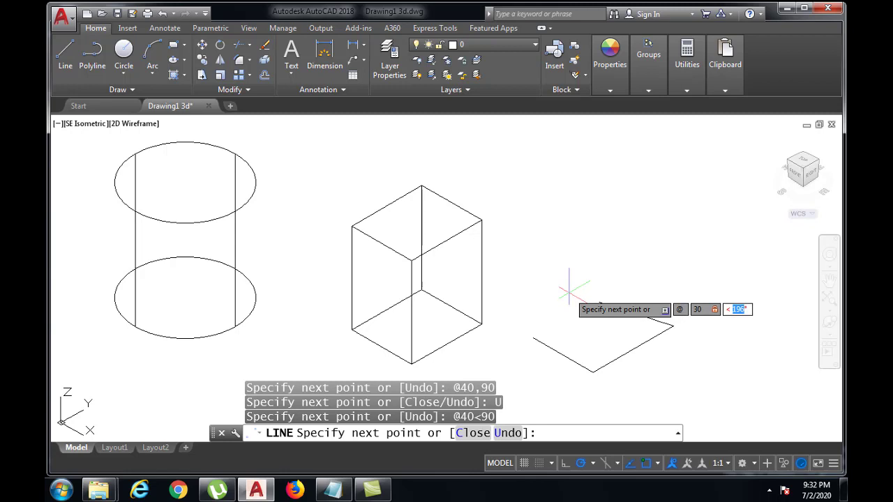
text(180)
key(Return)
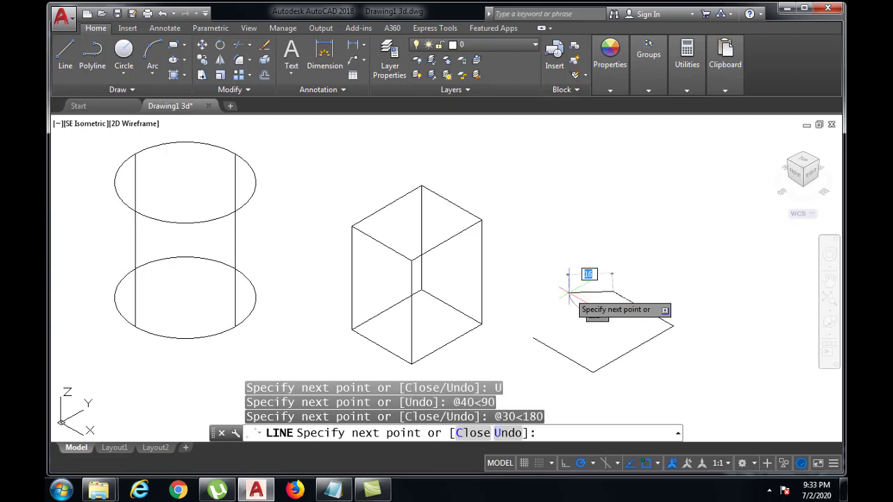
text(c)
key(Return)
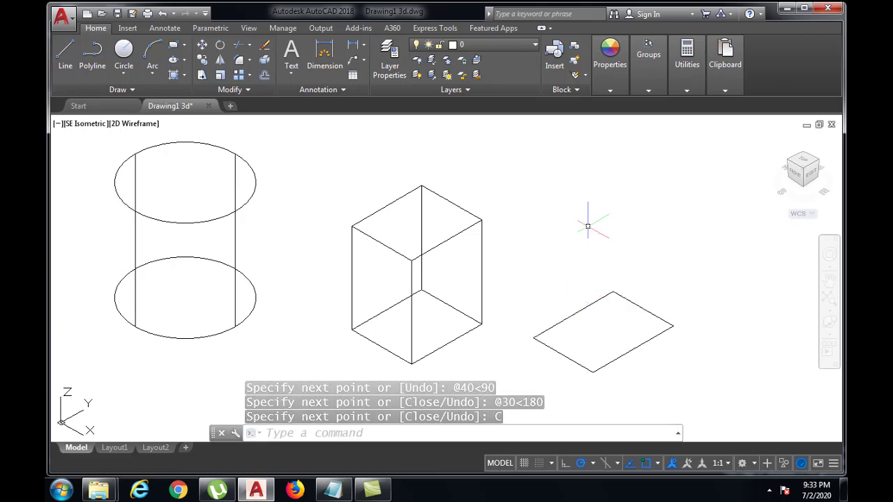
Step: Extrude all four separate lines of the new outline upward to a height of 45
middle_drag(588, 227, 586, 222)
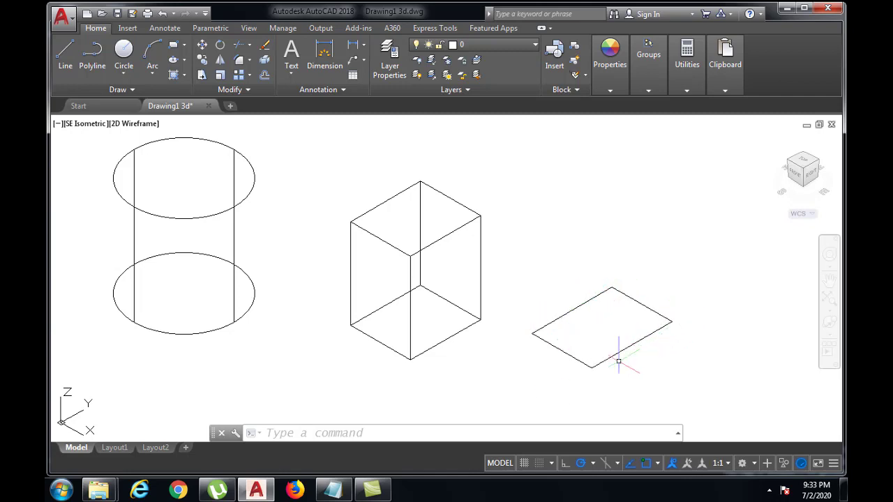
click(307, 434)
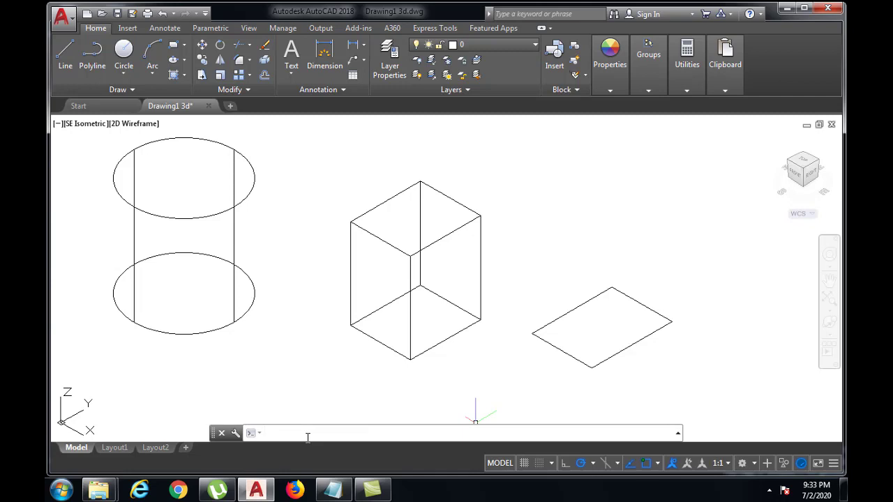
text(XTRU)
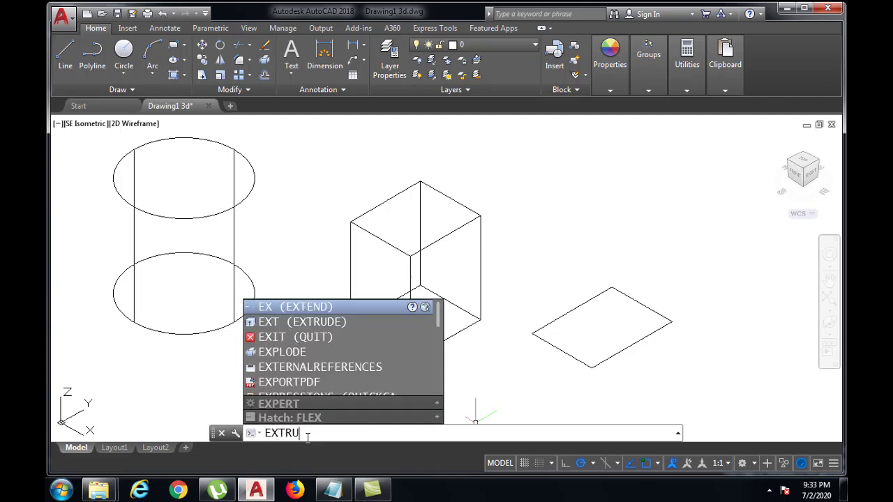
text(DE)
key(Return)
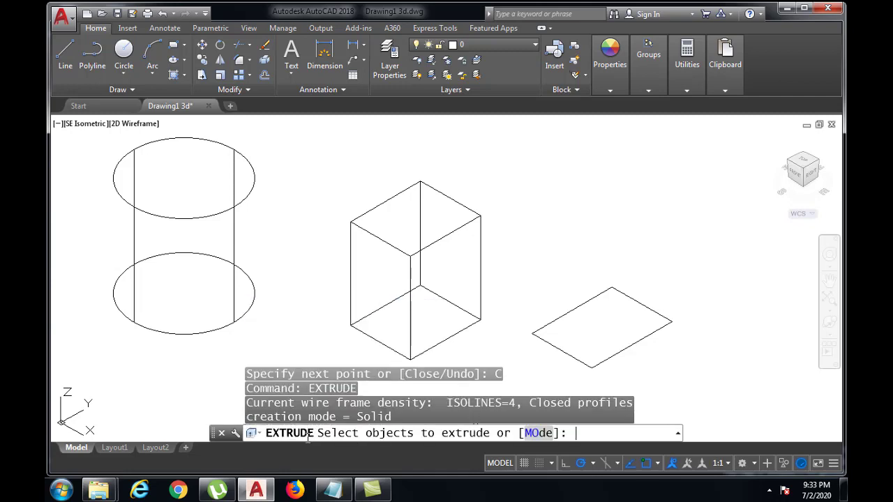
click(581, 361)
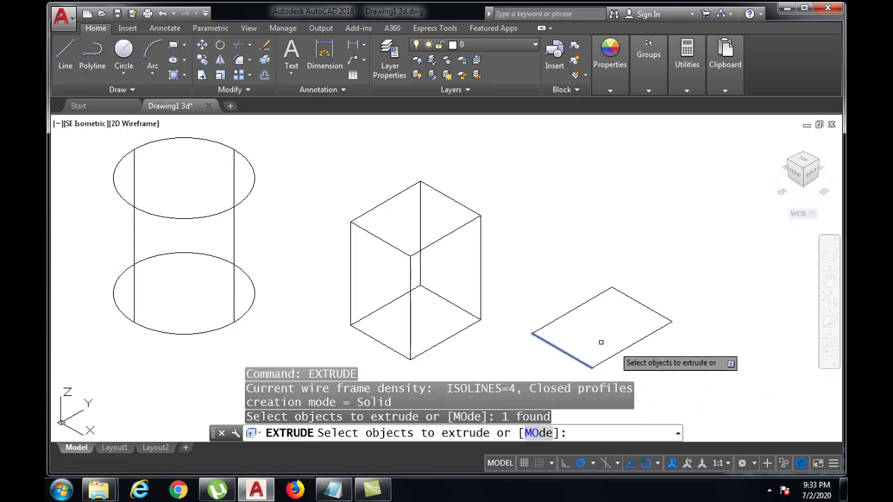
click(524, 273)
mouse_move(525, 273)
mouse_down()
mouse_move(684, 356)
mouse_move(680, 363)
mouse_up()
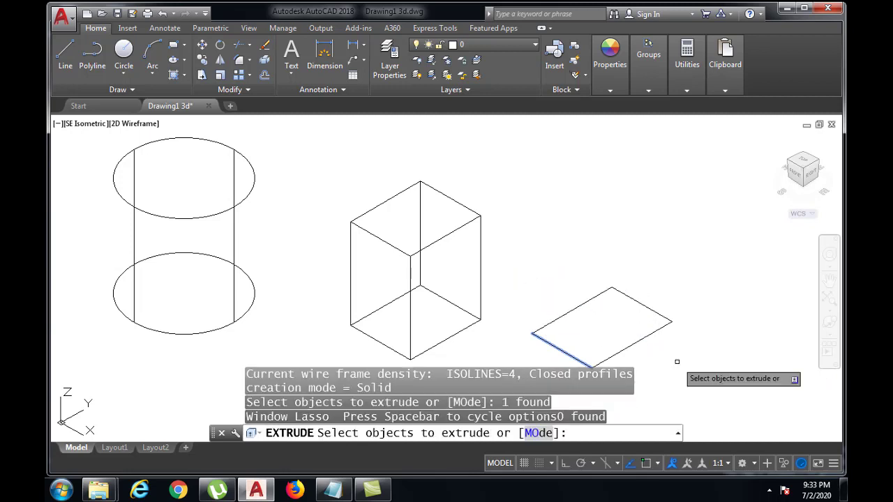
click(515, 268)
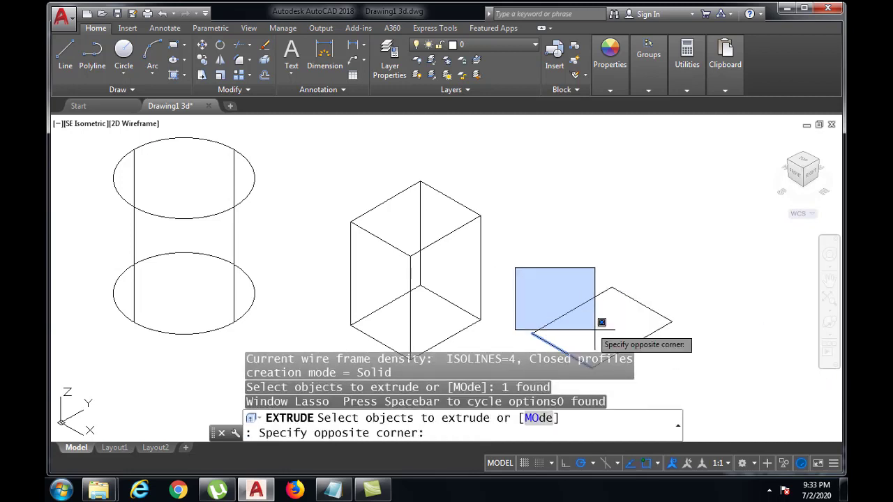
click(691, 373)
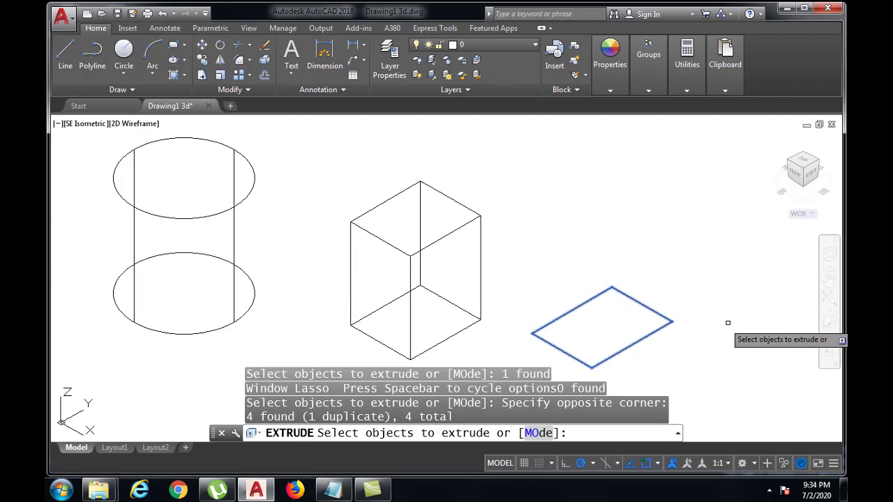
key(Return)
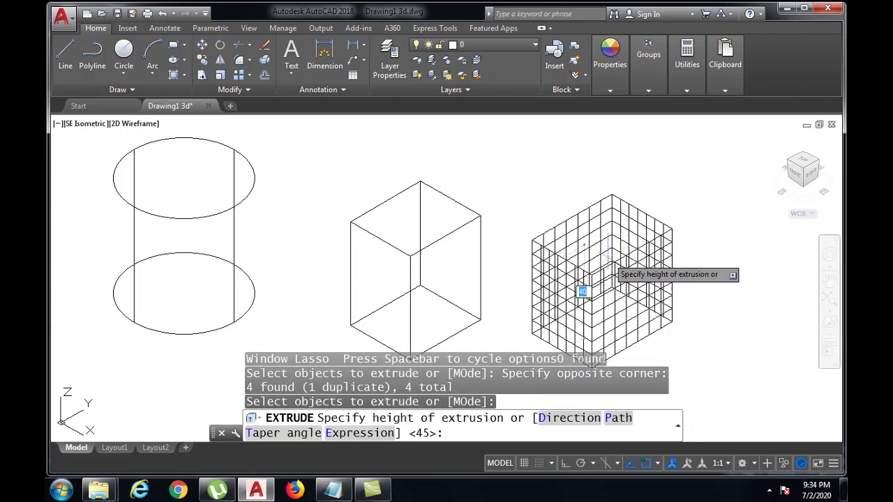
text(4)
text(5)
key(Return)
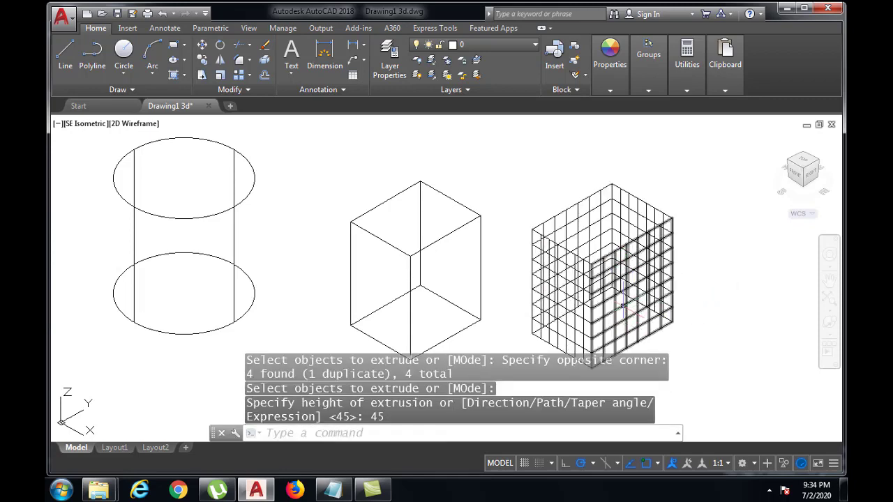
Step: Use the Hide command to compare the extruded line outline with the solid box and cylinder
middle_drag(623, 305, 626, 281)
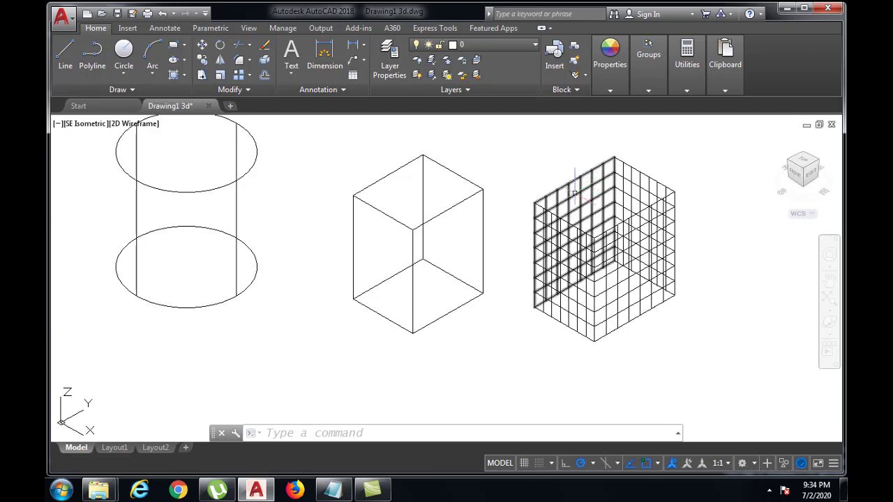
middle_drag(593, 206, 597, 222)
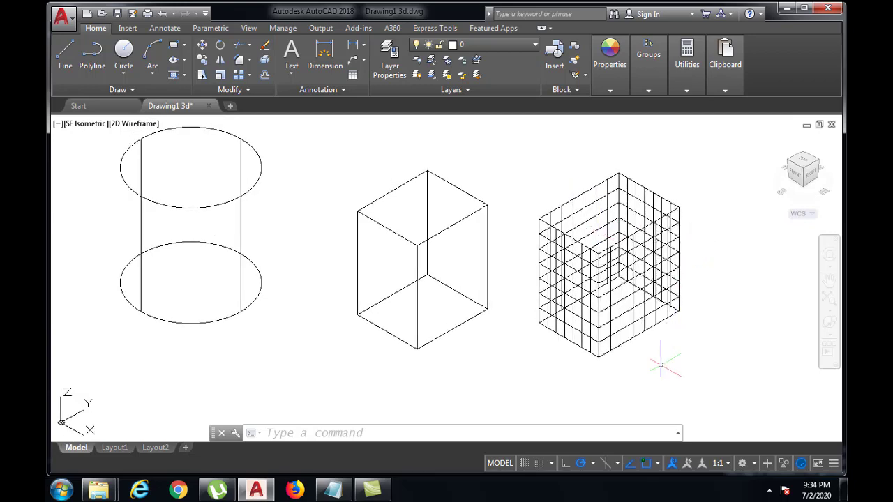
text(DE)
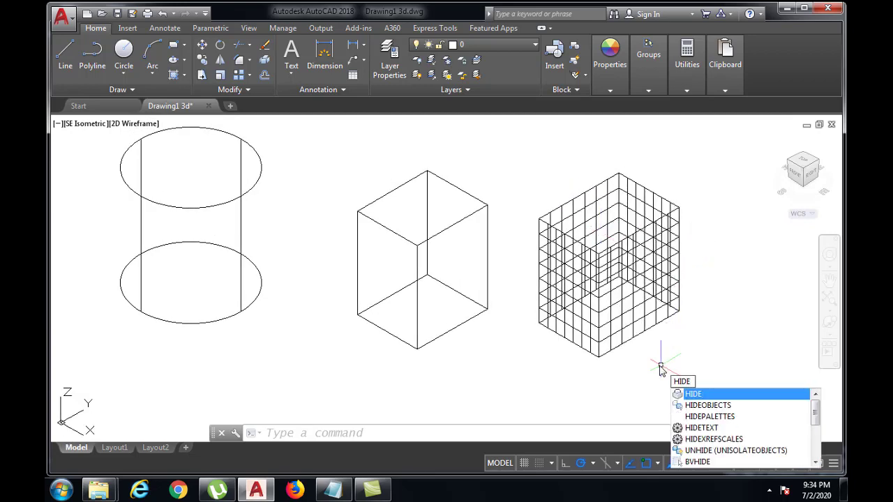
key(Return)
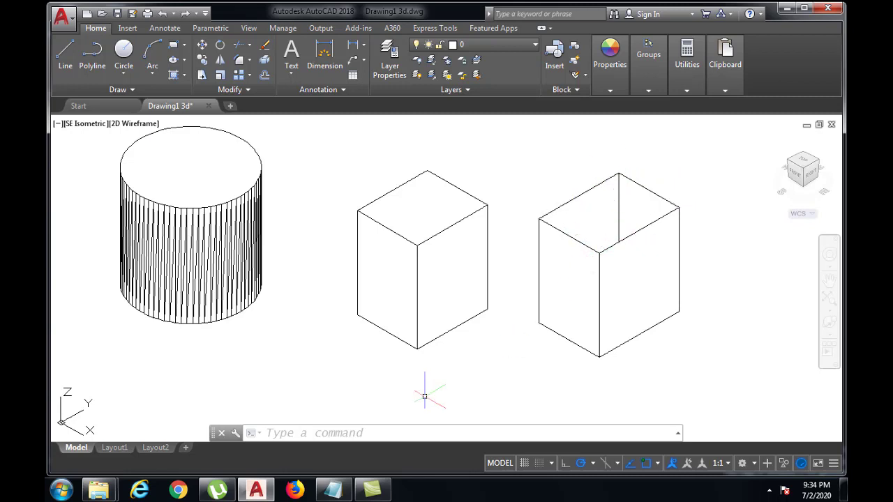
click(336, 434)
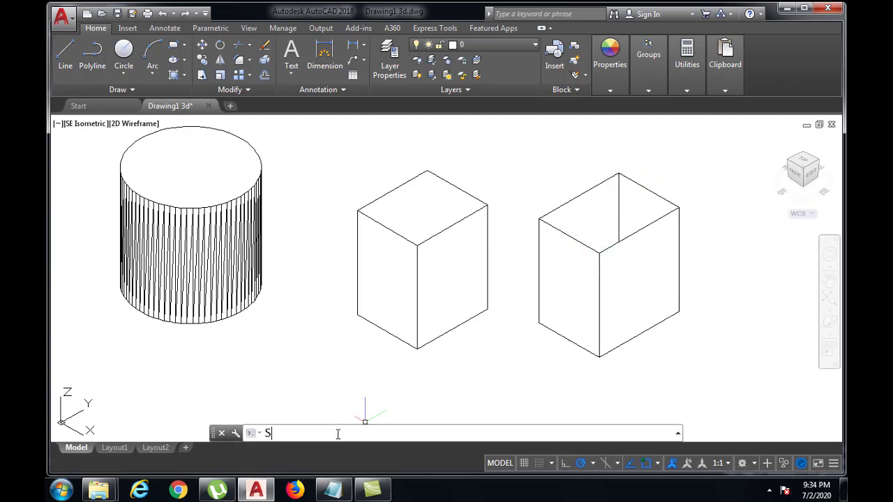
text(S)
key(Escape)
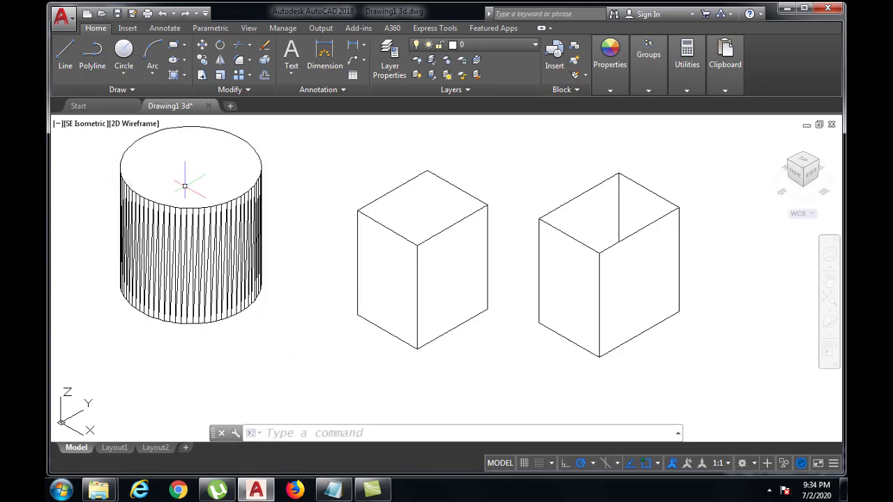
Step: Change the color of the cylinder, the box and the extruded line outline to Red
scroll(190, 188, down, 2)
scroll(190, 187, up, 2)
middle_drag(197, 197, 198, 198)
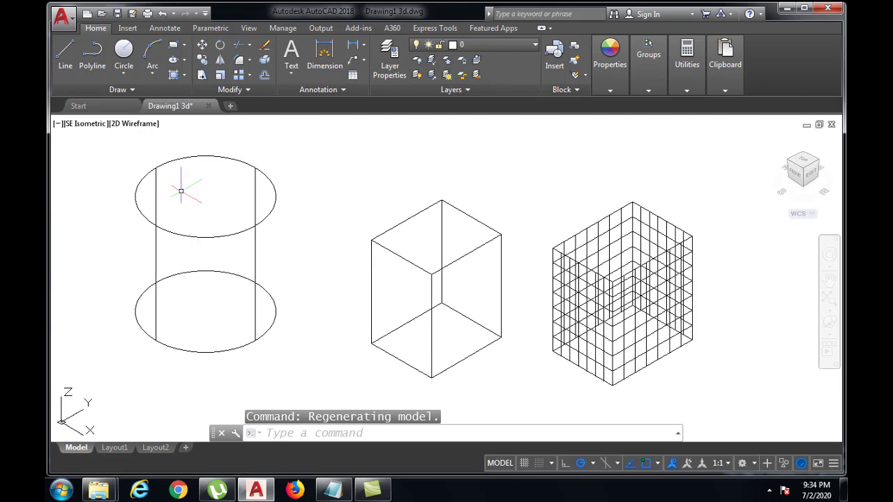
click(113, 133)
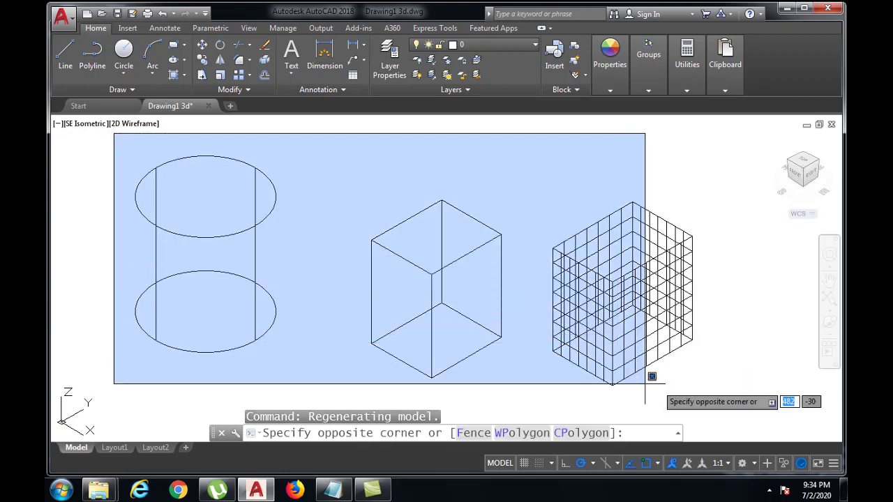
click(726, 408)
mouse_move(597, 81)
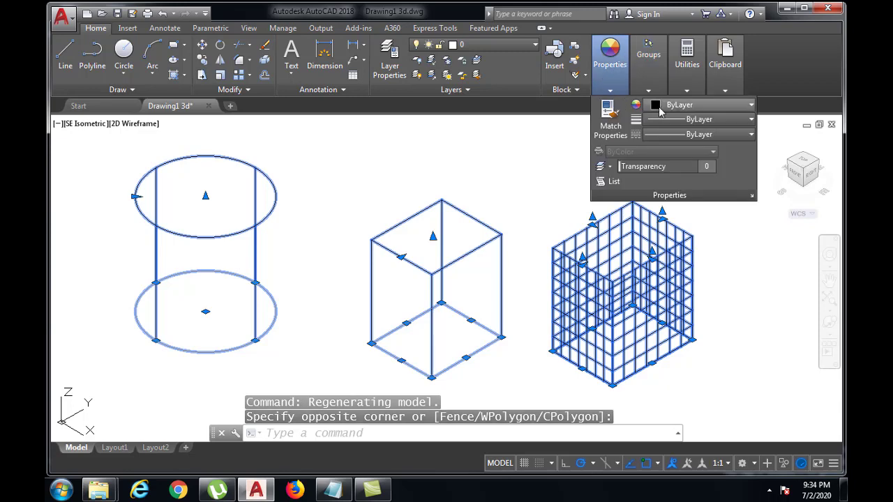
click(698, 104)
click(651, 230)
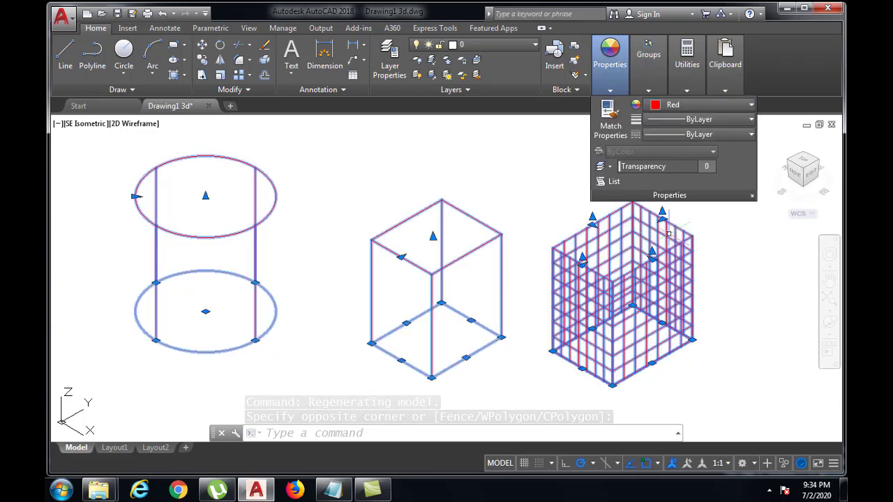
key(Escape)
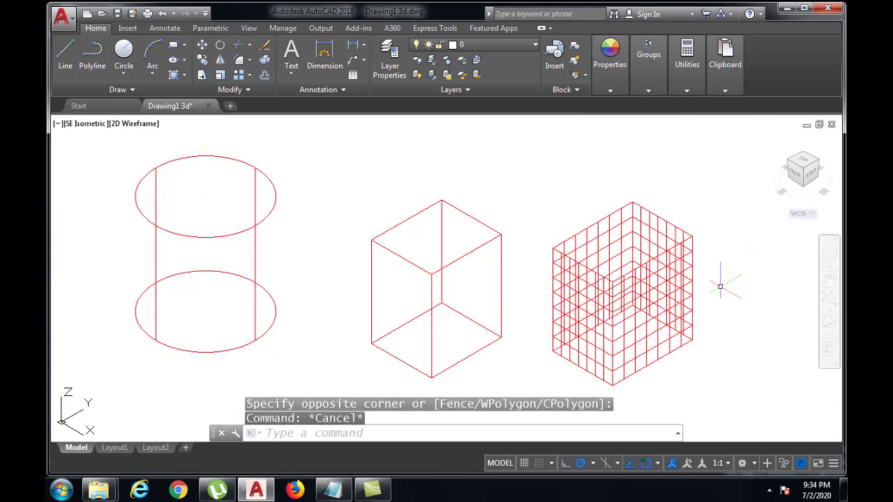
Step: Shade the three red objects and free-orbit the view to look down into the extruded line outline
click(379, 434)
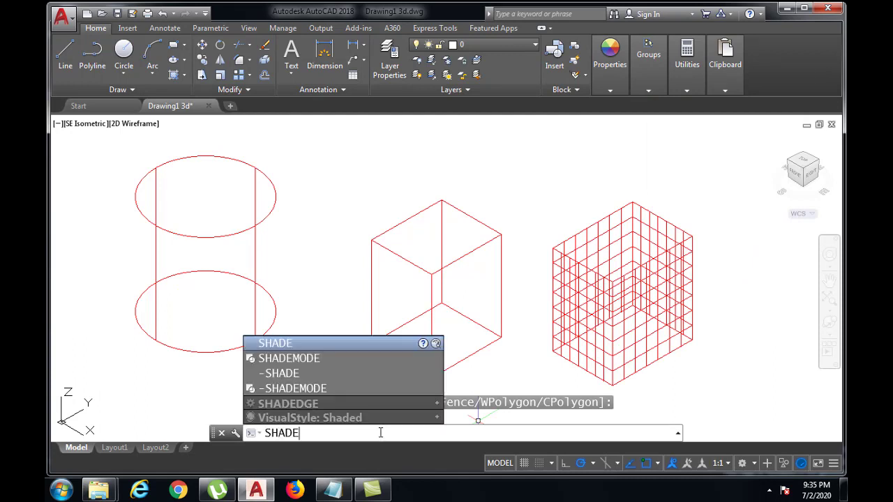
key(Return)
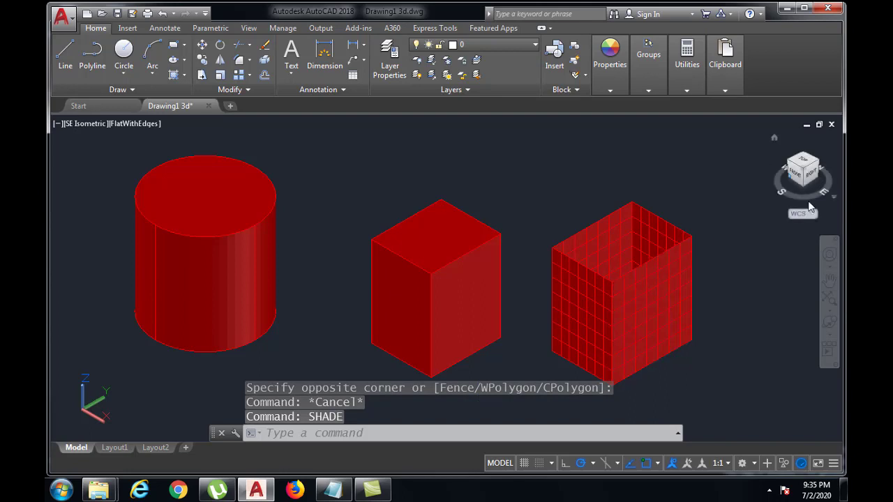
click(830, 325)
click(830, 337)
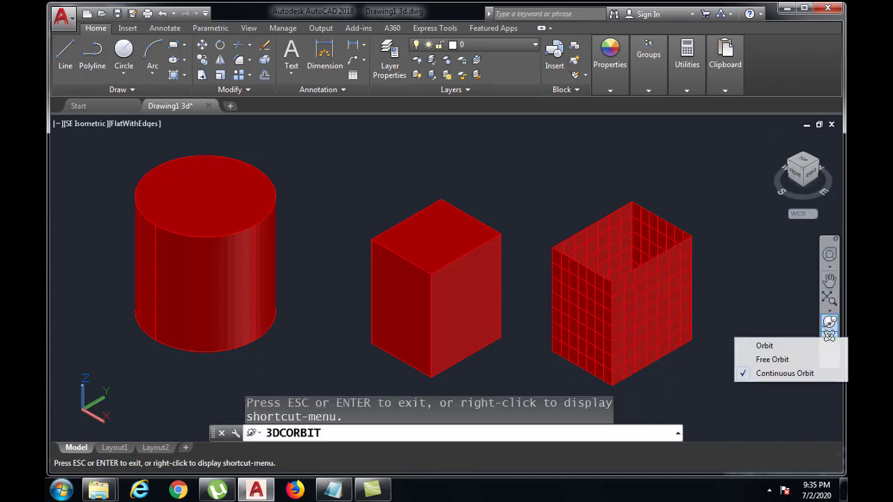
click(772, 359)
drag(442, 226, 440, 260)
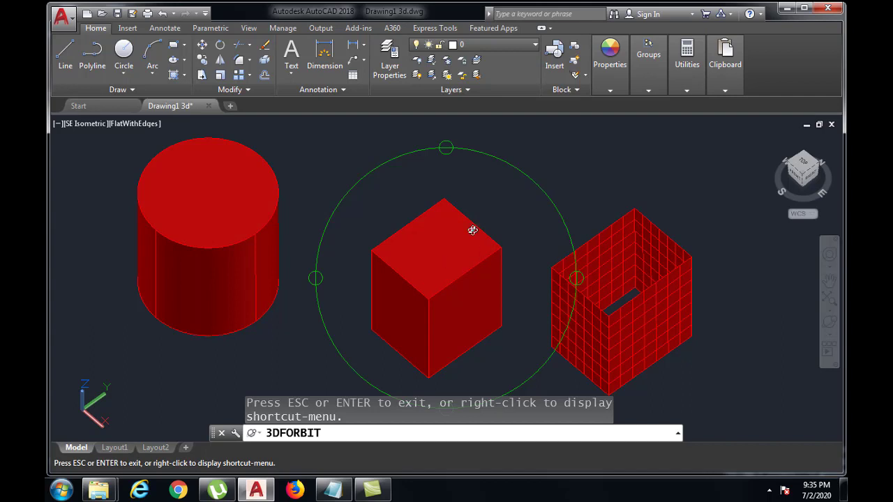
drag(450, 246, 449, 275)
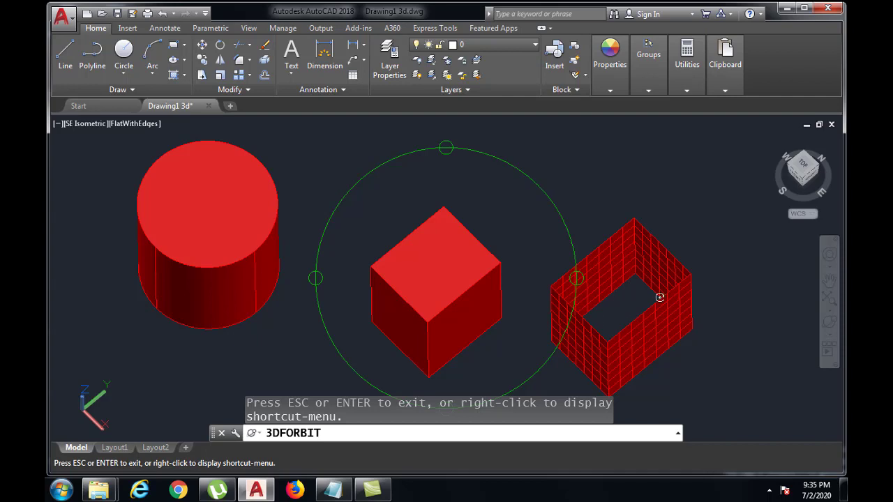
key(Escape)
Step: Undo the orbits and the shading to return to the 2D wireframe display
key(ctrl+z)
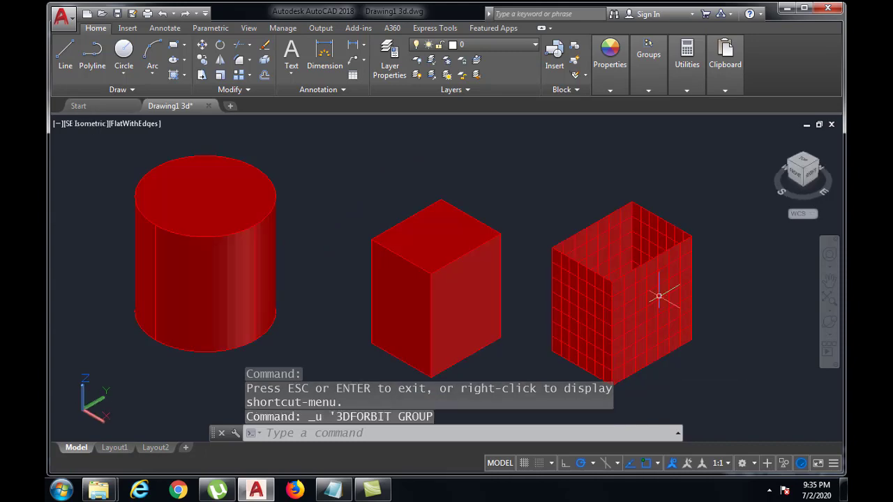
key(ctrl+z)
key(ctrl+z)
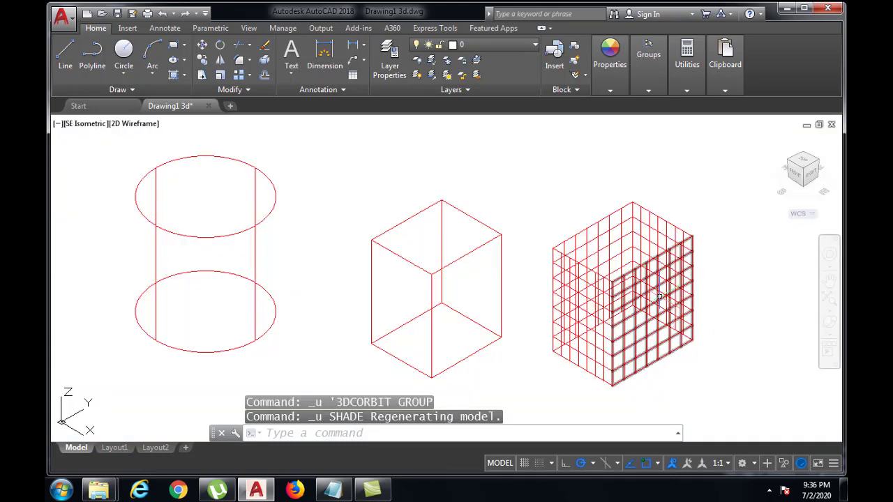
middle_drag(742, 296, 659, 292)
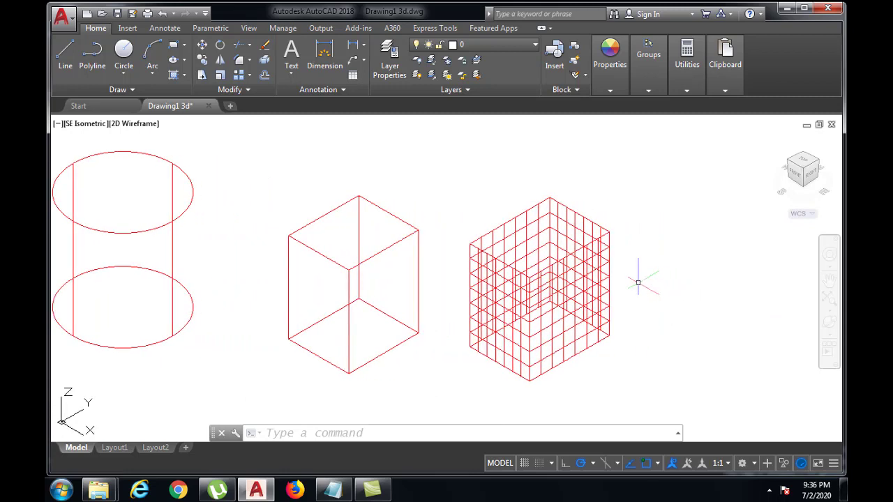
text(op)
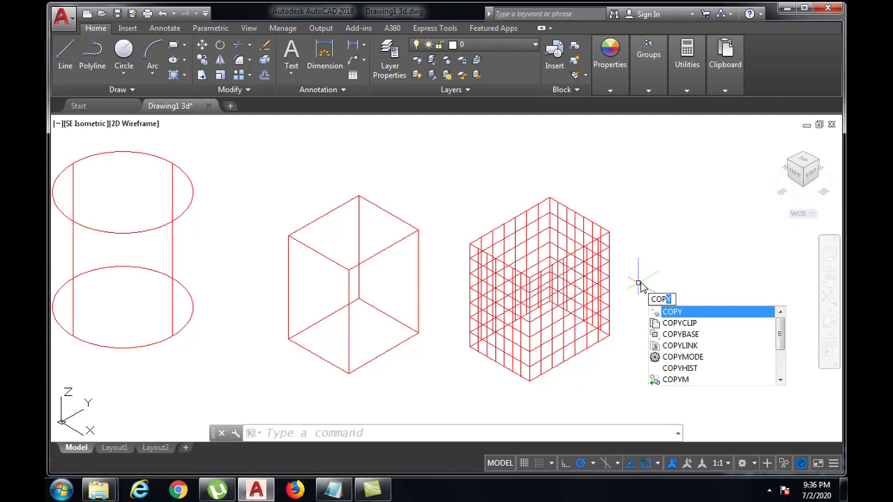
key(Escape)
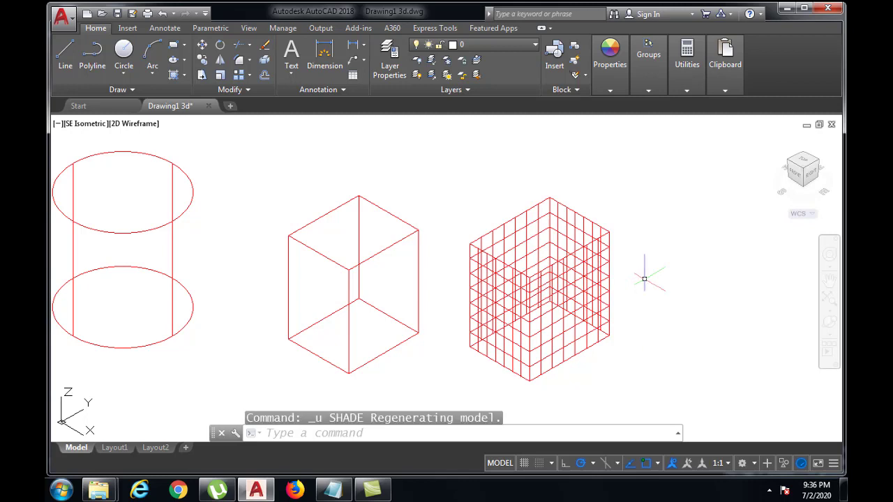
key(Escape)
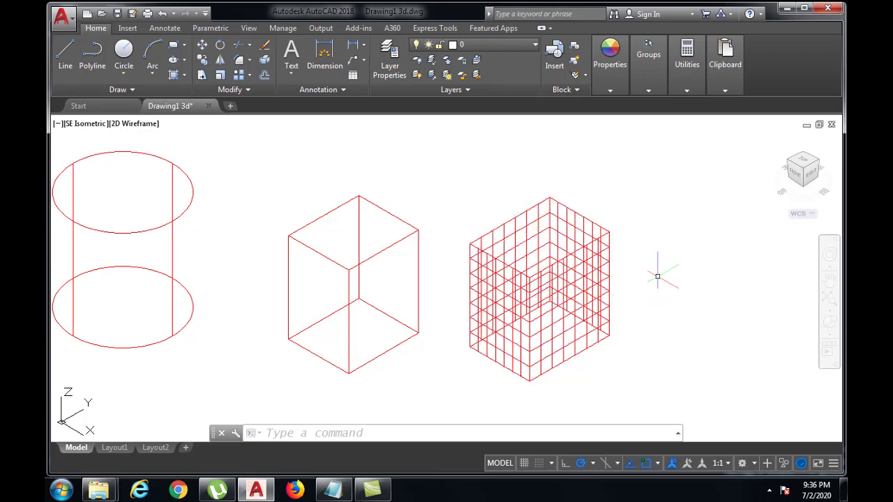
Step: Undo back through the red color change, the Hide view and the extrusion of the four separate lines
key(ctrl+z)
key(ctrl+z)
key(ctrl+z)
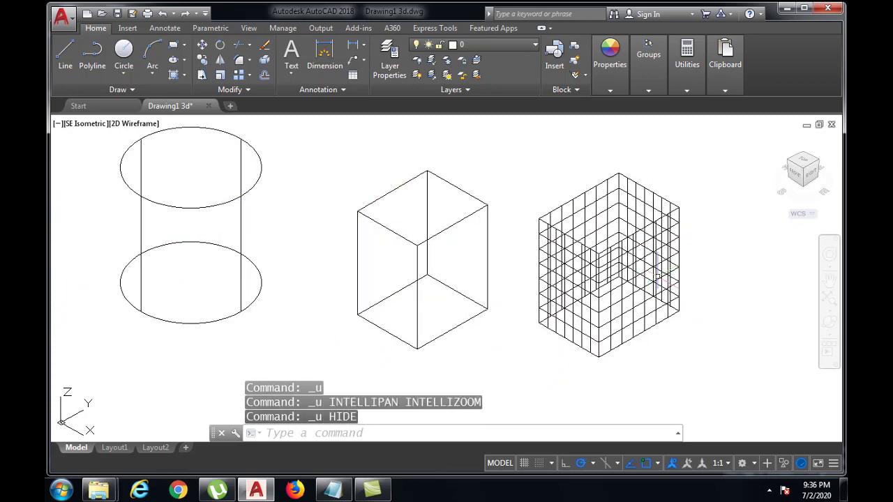
key(ctrl+z)
key(ctrl+z)
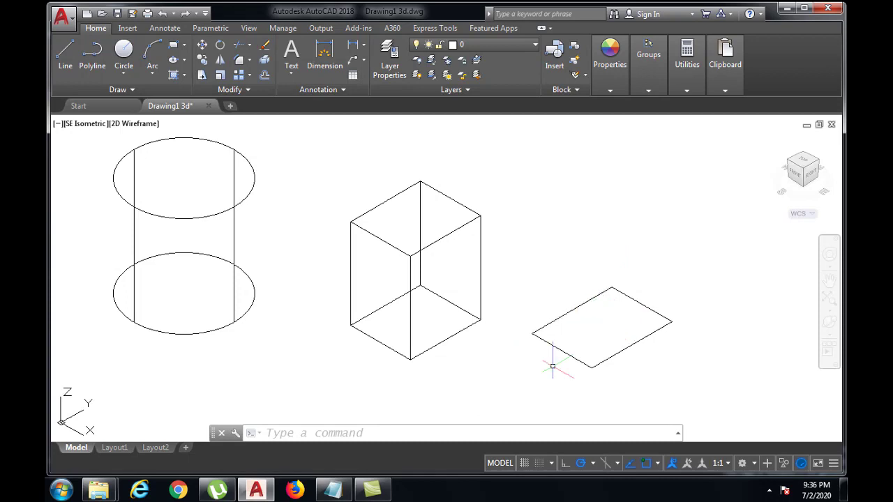
Step: Join the four separate lines of the flat outline into one polyline
click(441, 433)
text(J)
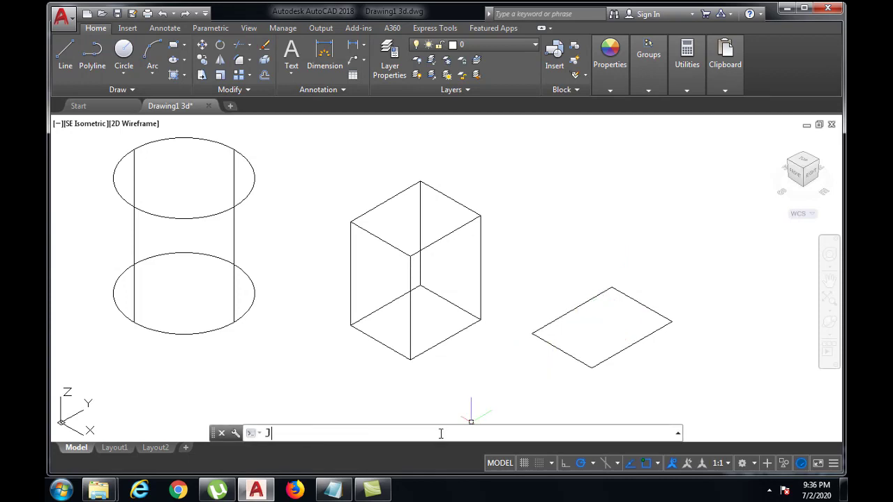
text(OIN)
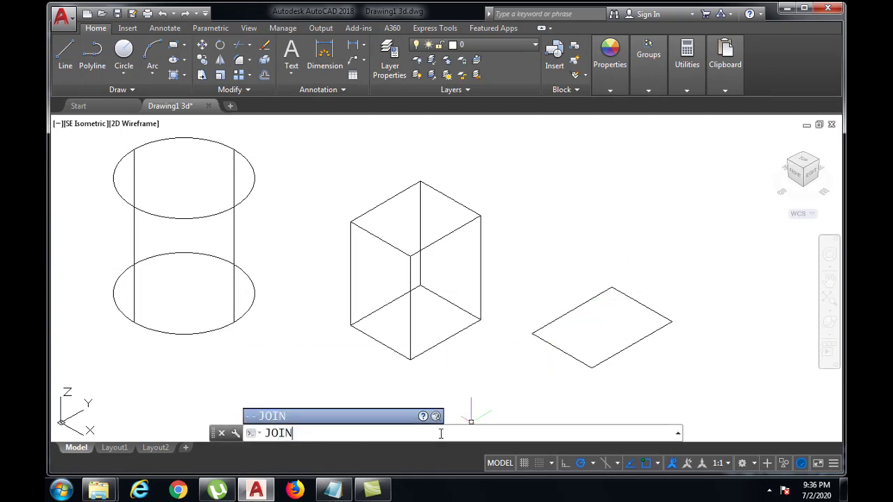
key(Return)
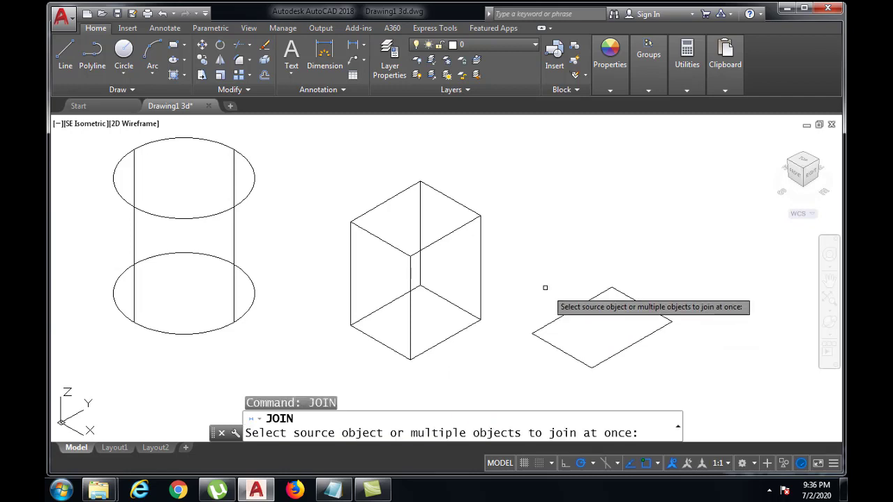
click(521, 261)
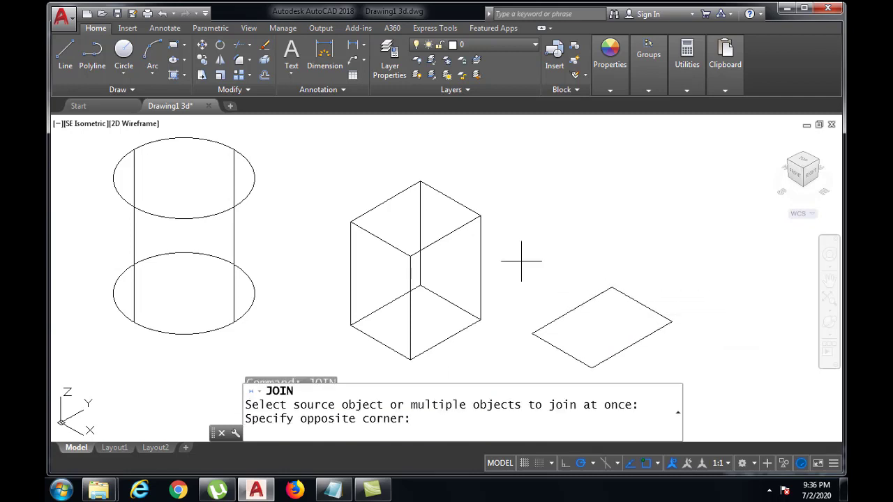
click(675, 375)
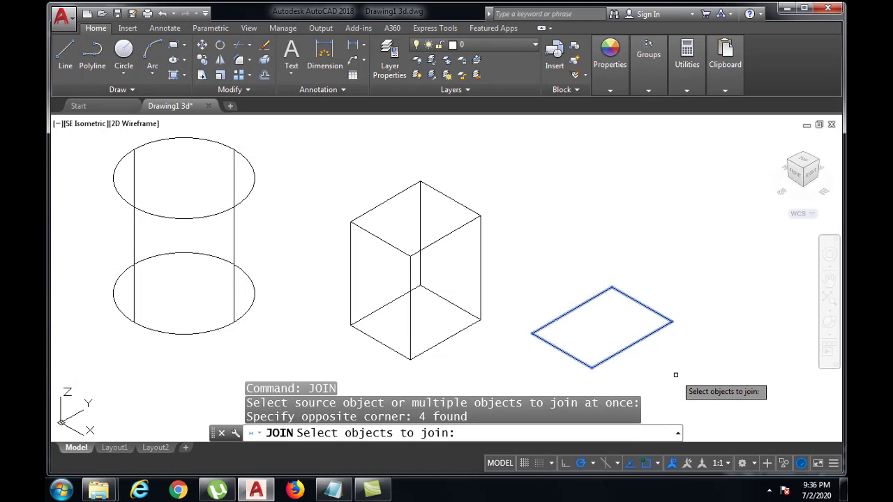
key(Return)
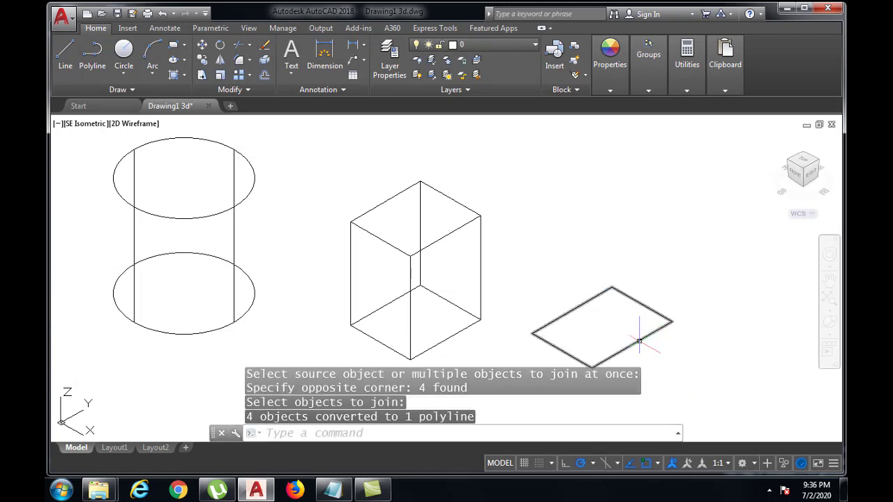
Step: Extrude the joined outline upward to a height of 30
click(516, 435)
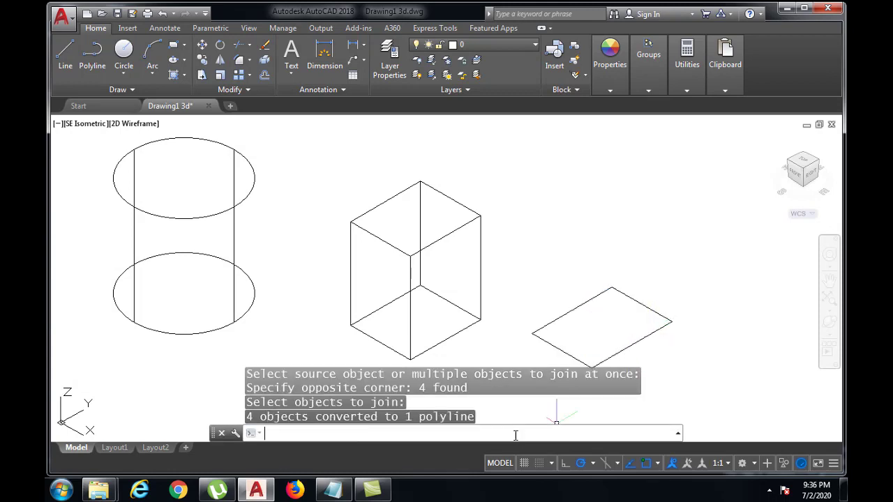
text(EXTRU)
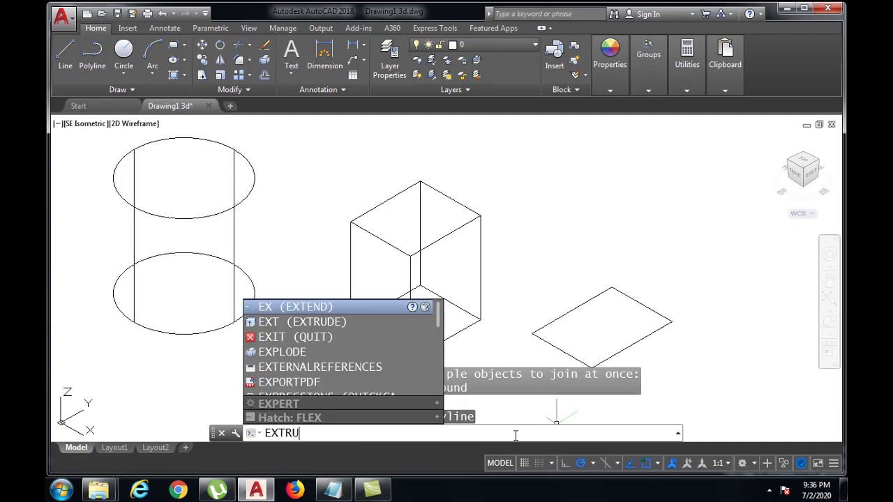
text(DE)
key(Return)
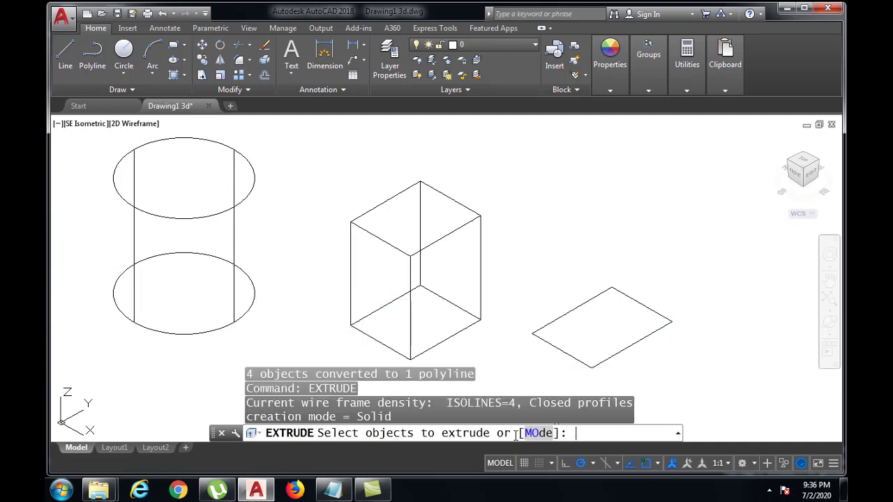
click(618, 352)
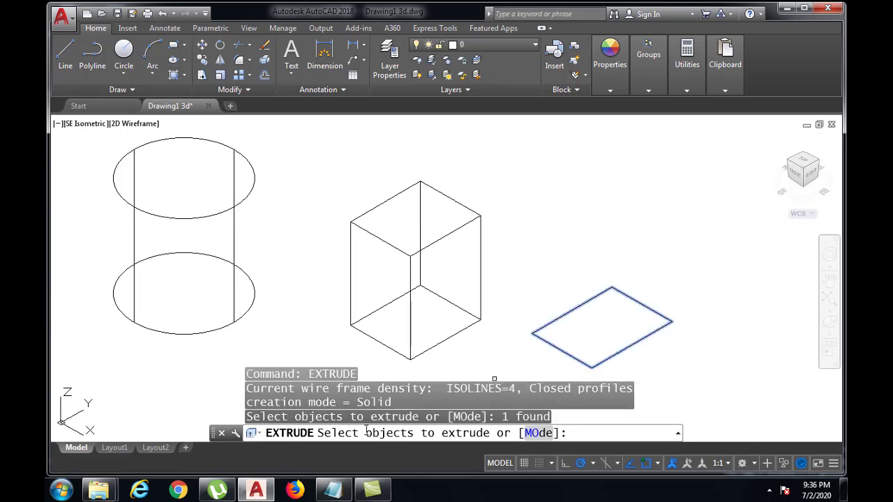
key(Return)
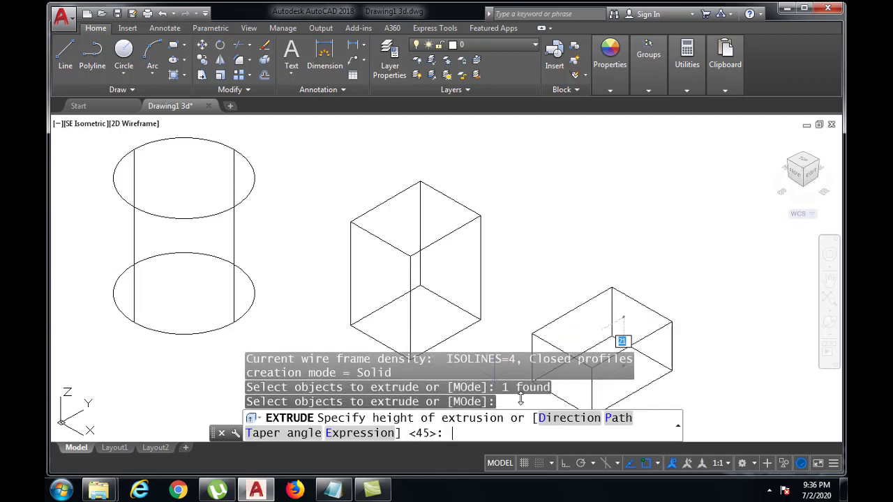
text(3)
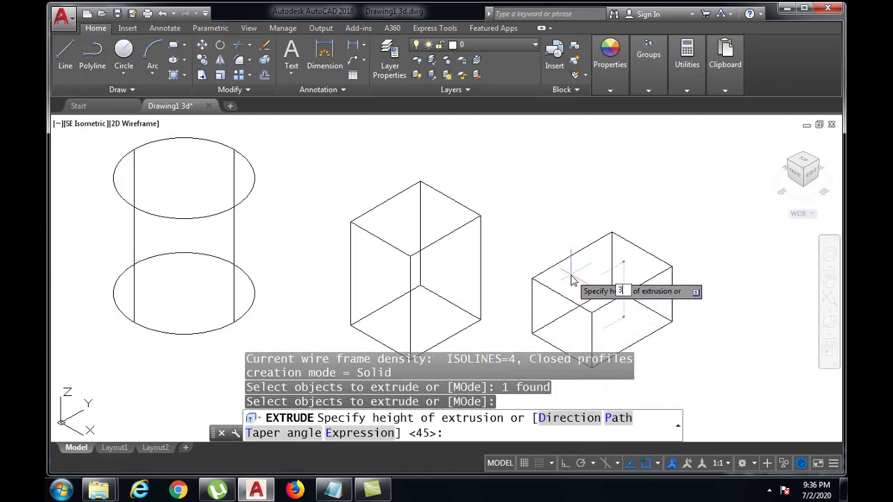
text(0)
key(Return)
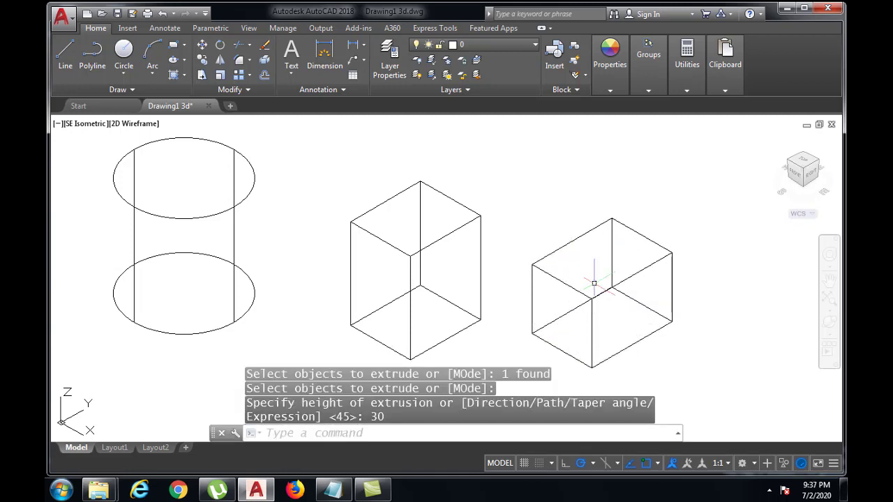
Step: Use the Hide command to compare the extruded joined outline with the taller box and the cylinder
text(HI)
key(Return)
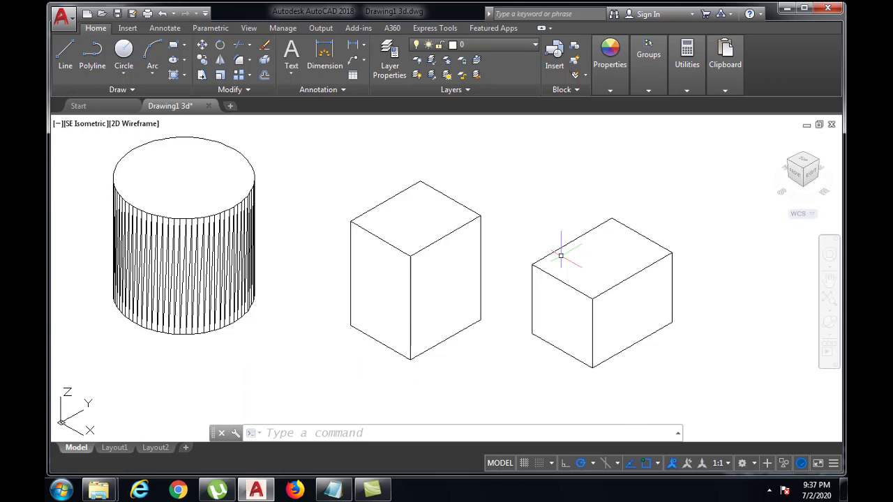
scroll(561, 256, down, 2)
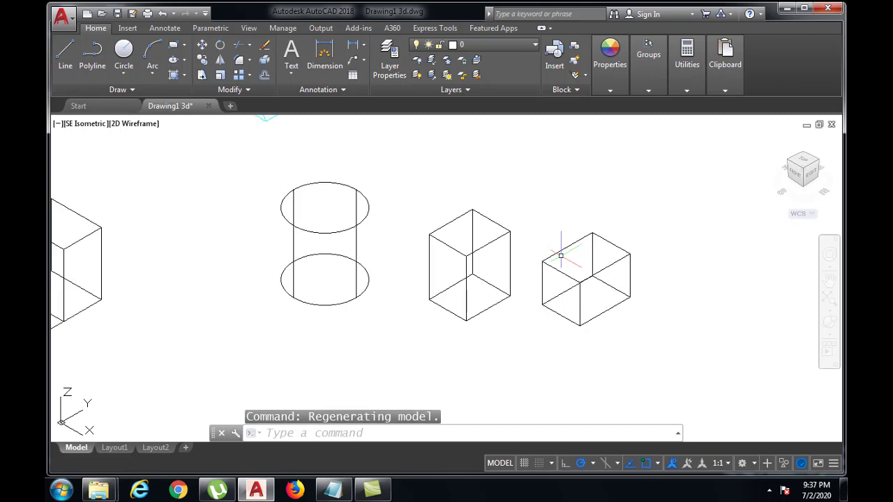
middle_drag(582, 265, 442, 284)
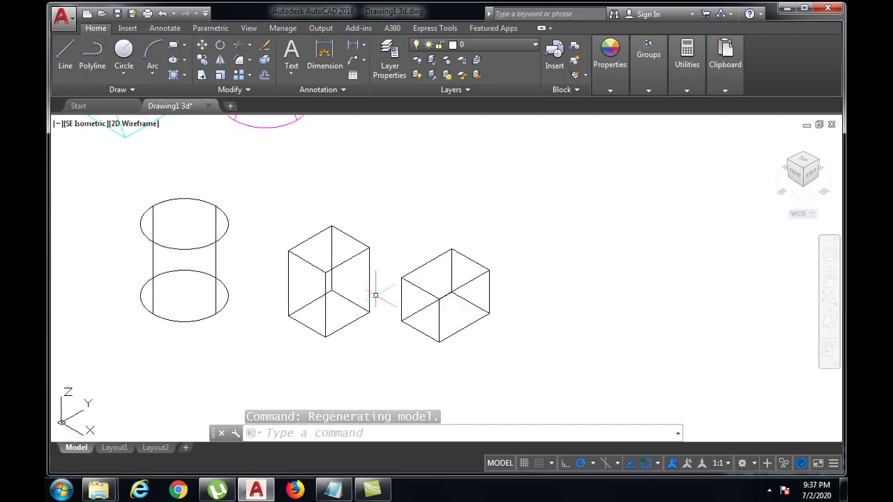
mouse_move(339, 303)
middle_down()
mouse_move(424, 255)
mouse_move(437, 218)
middle_up()
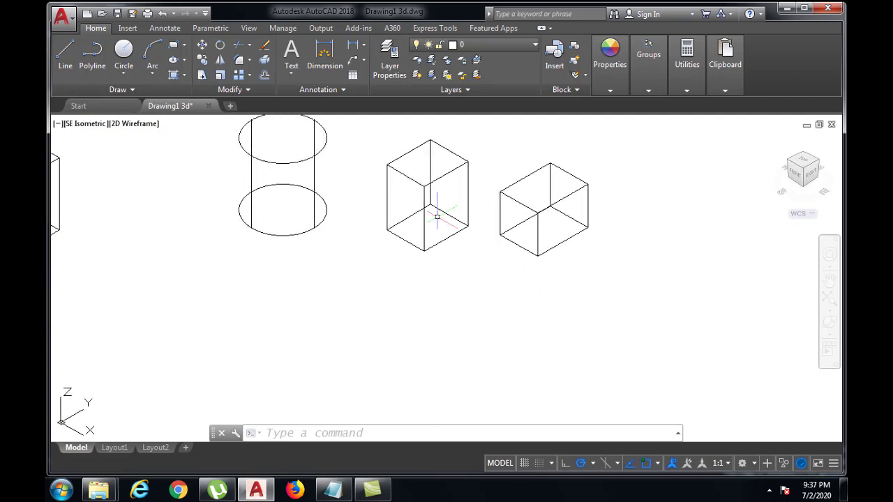
Step: Draw a four-sided outline of separate lines in front of the cylinder, with the first and last lines crossing slightly past the far corner
text(l)
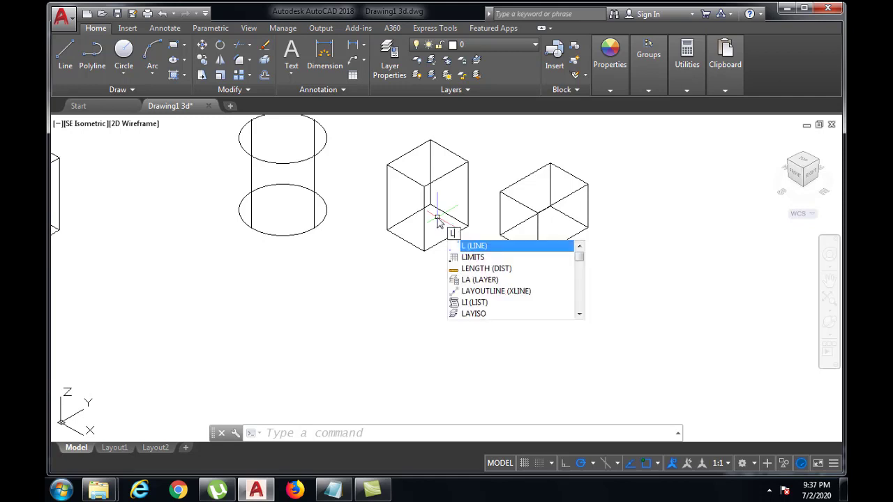
key(Return)
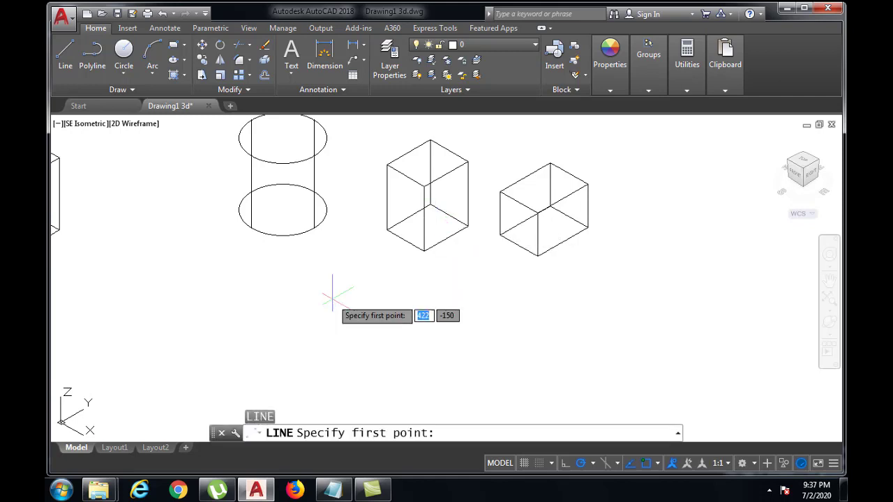
click(262, 294)
click(176, 343)
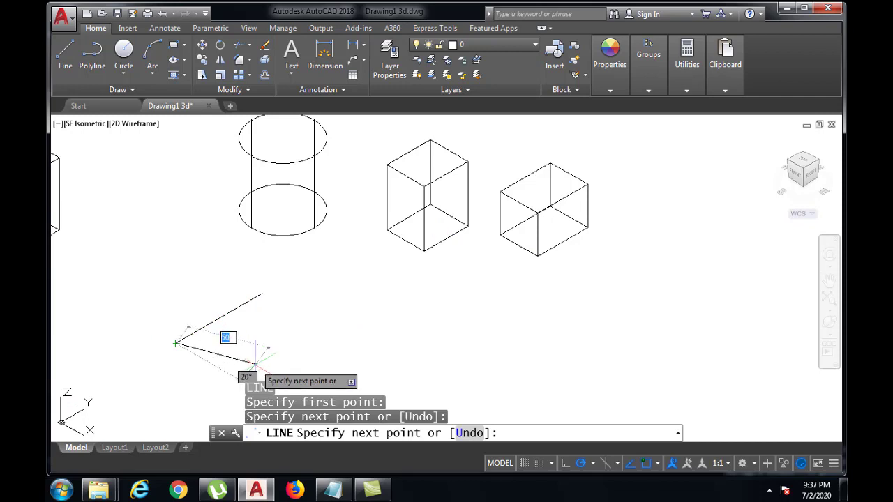
click(256, 364)
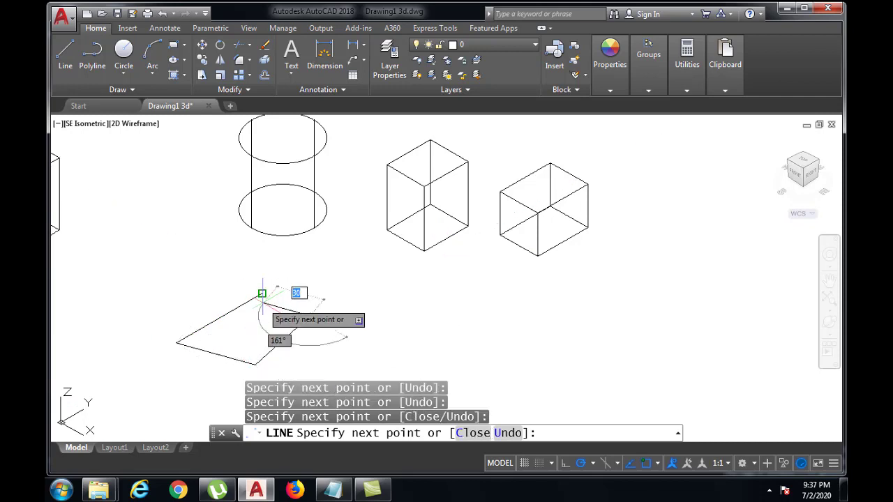
scroll(258, 293, up, 3)
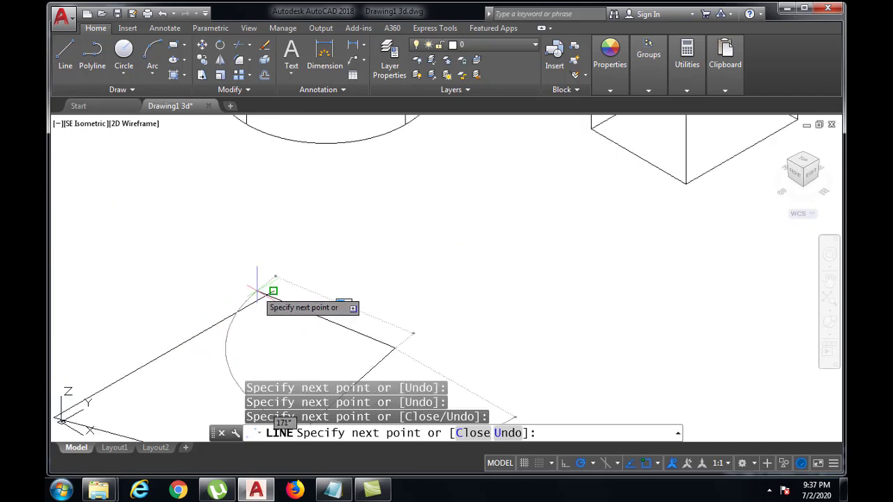
scroll(269, 297, up, 3)
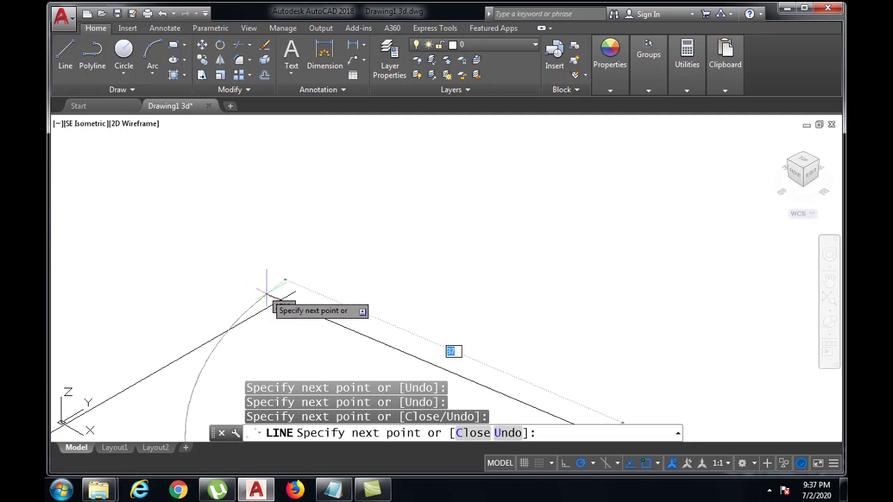
click(265, 294)
key(Return)
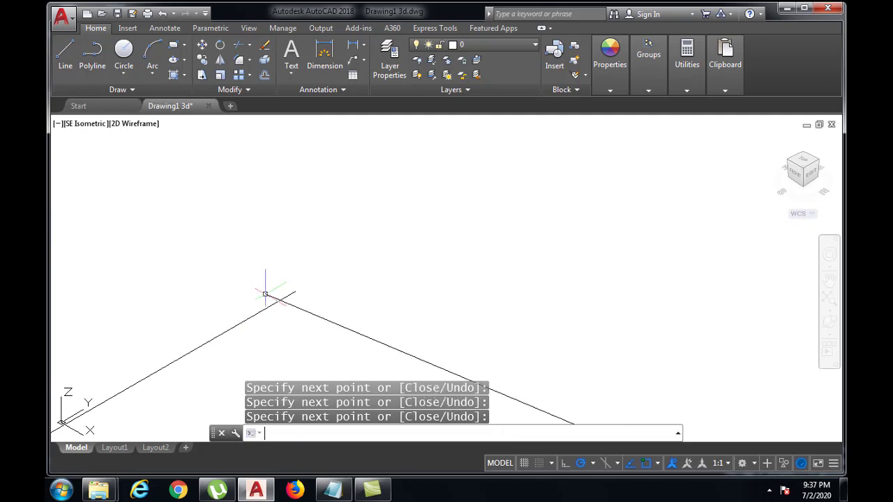
Step: Examine the outline's far corner, where the ends of the first and last lines overshoot each other
middle_drag(282, 305, 403, 213)
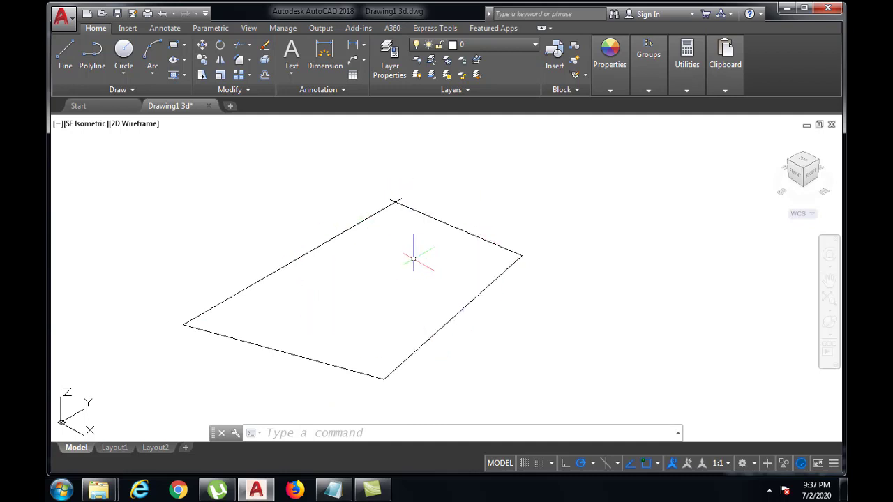
middle_drag(409, 265, 416, 323)
scroll(400, 260, up, 5)
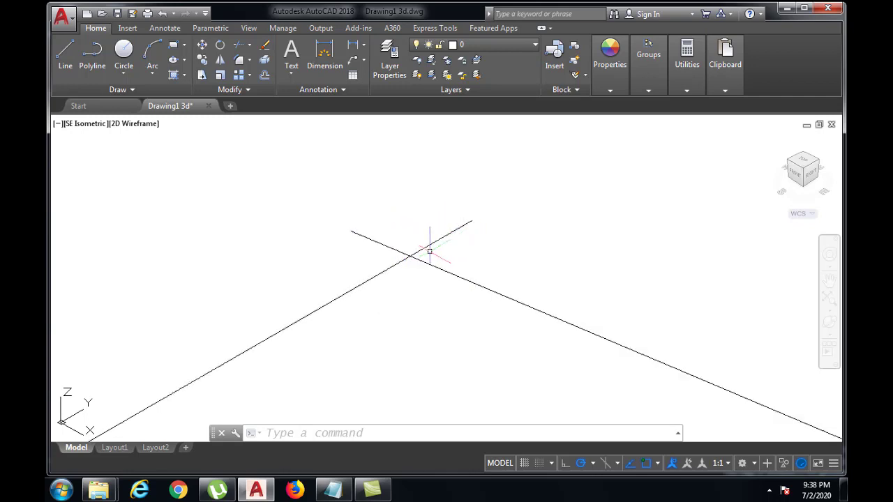
mouse_move(400, 260)
scroll(452, 260, down, 1)
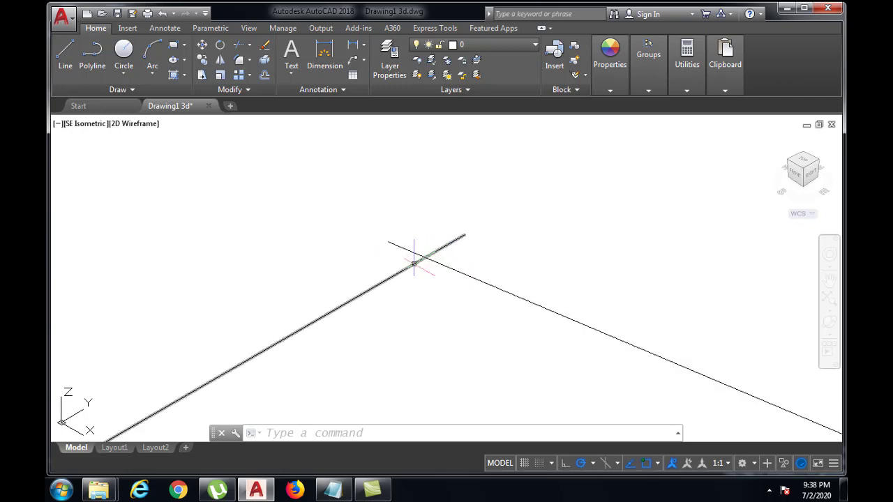
scroll(415, 263, up, 3)
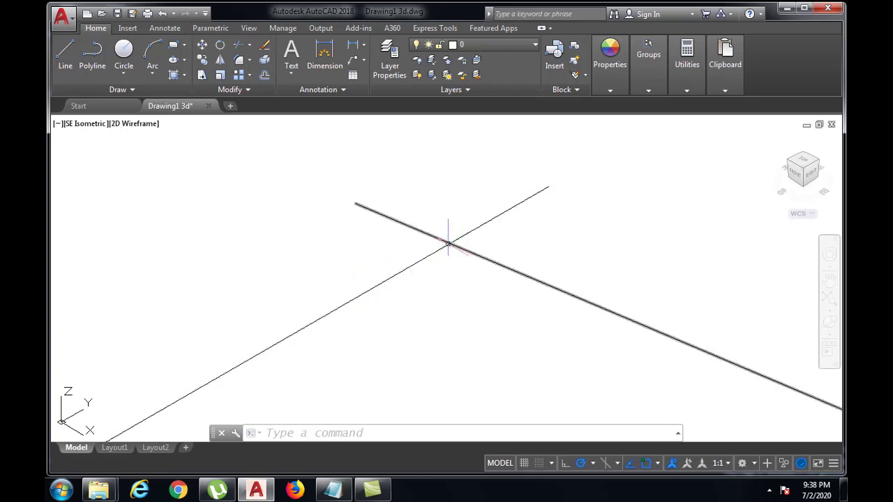
mouse_move(441, 248)
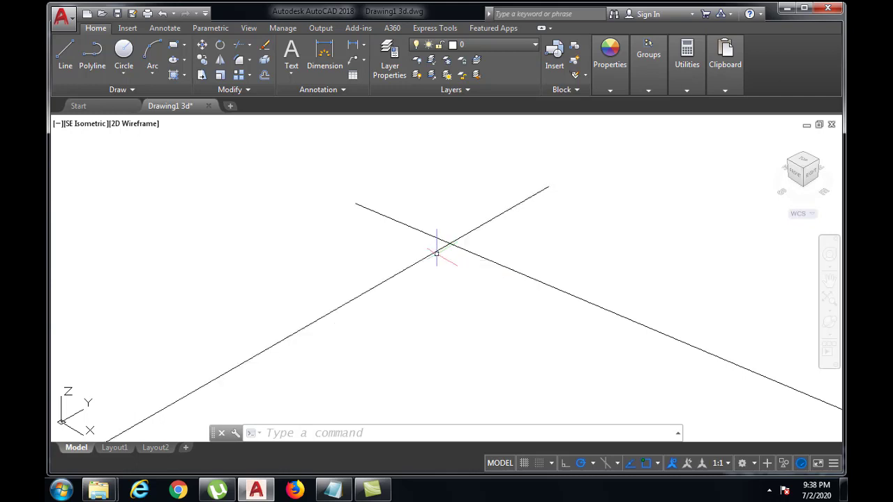
scroll(437, 257, down, 11)
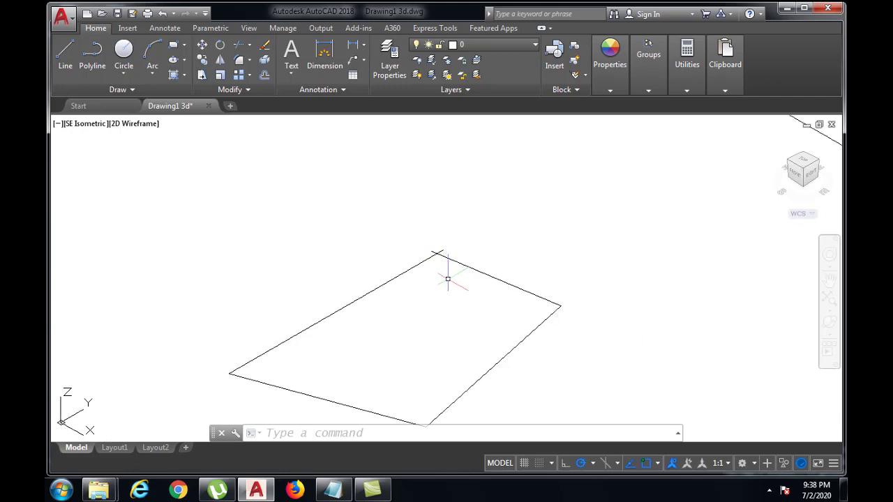
scroll(451, 276, up, 4)
middle_drag(451, 279, 454, 244)
scroll(454, 248, down, 4)
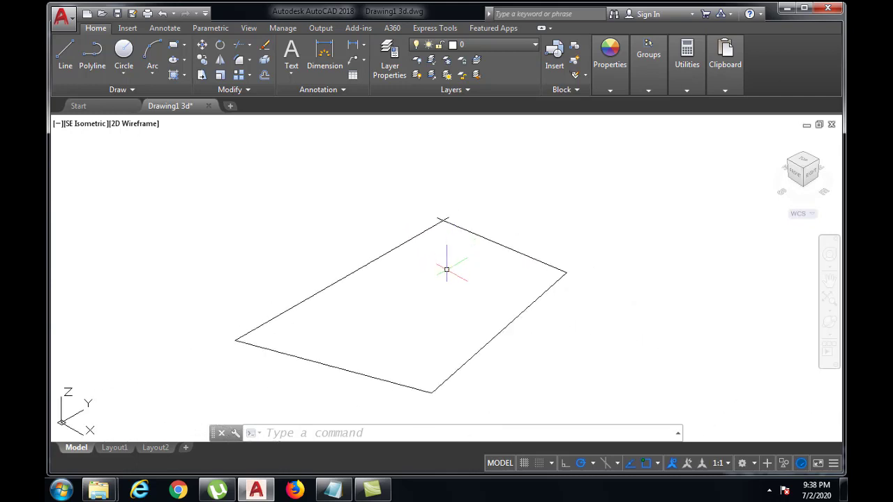
Step: Join the four lines of the outline with crossing ends into one polyline
text(N)
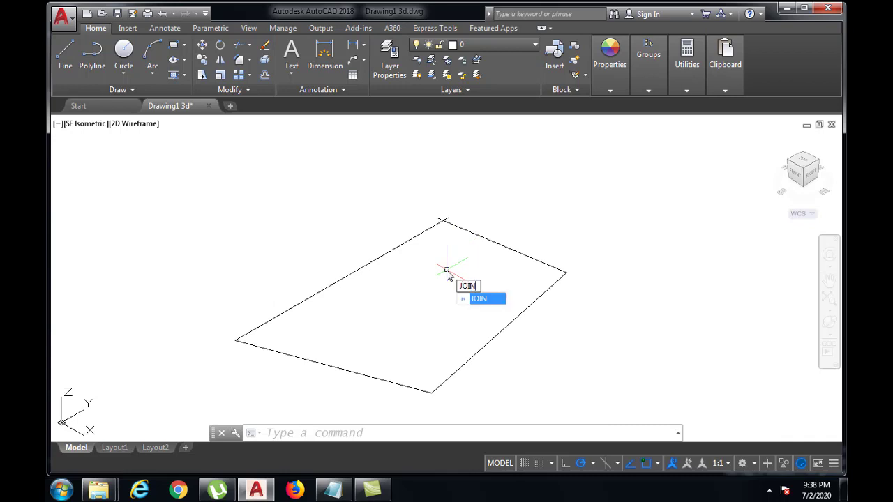
key(Return)
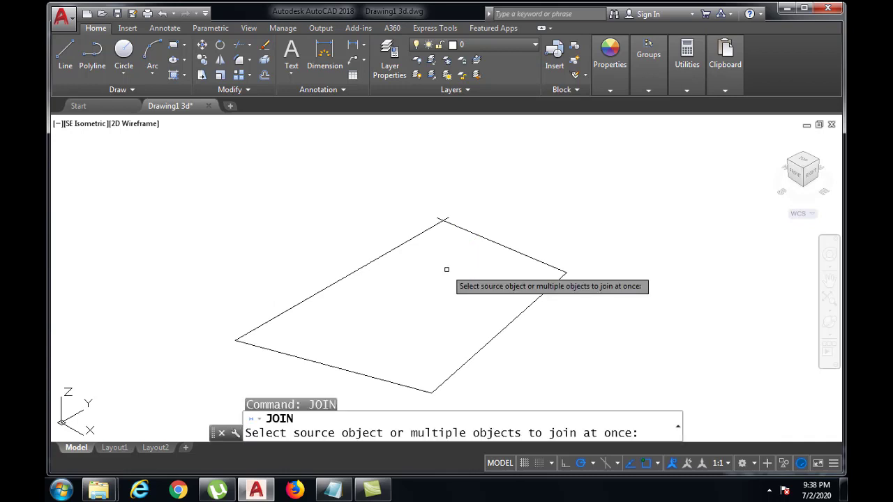
click(206, 187)
middle_drag(563, 375, 553, 310)
click(568, 348)
key(Return)
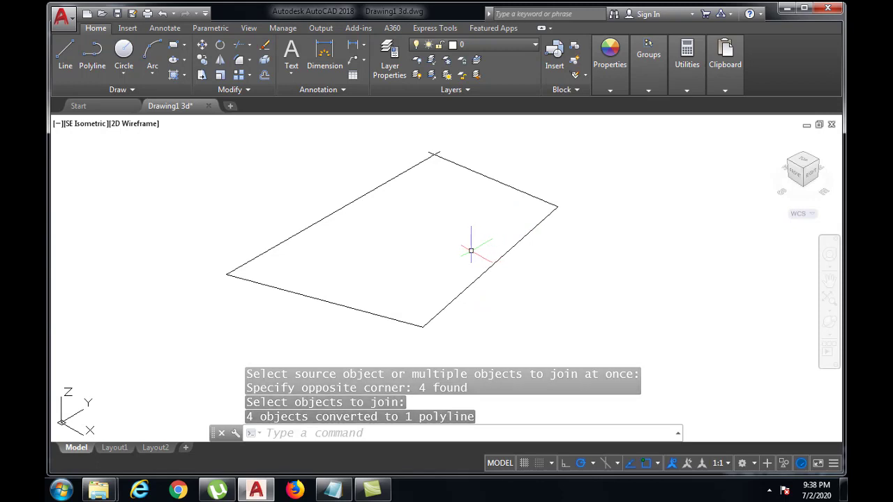
Step: Try to extrude the joined outline with the crossing corner, then cancel the command
scroll(471, 250, down, 2)
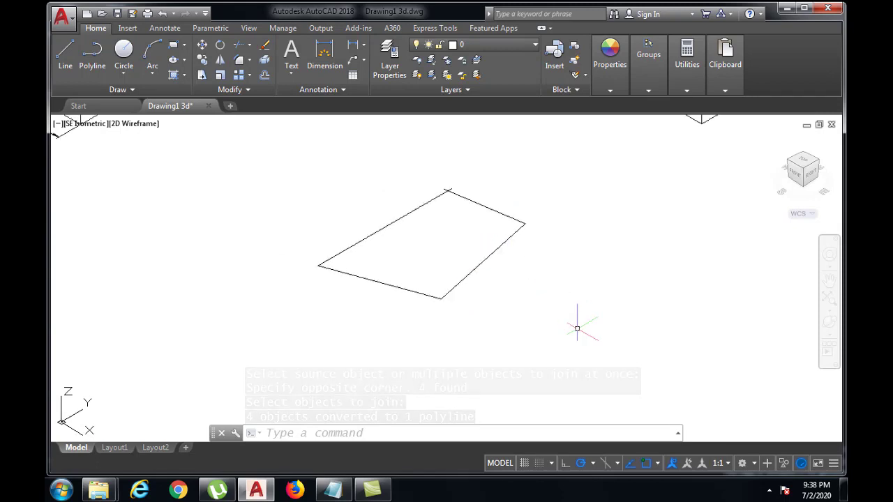
text(EXTRUD)
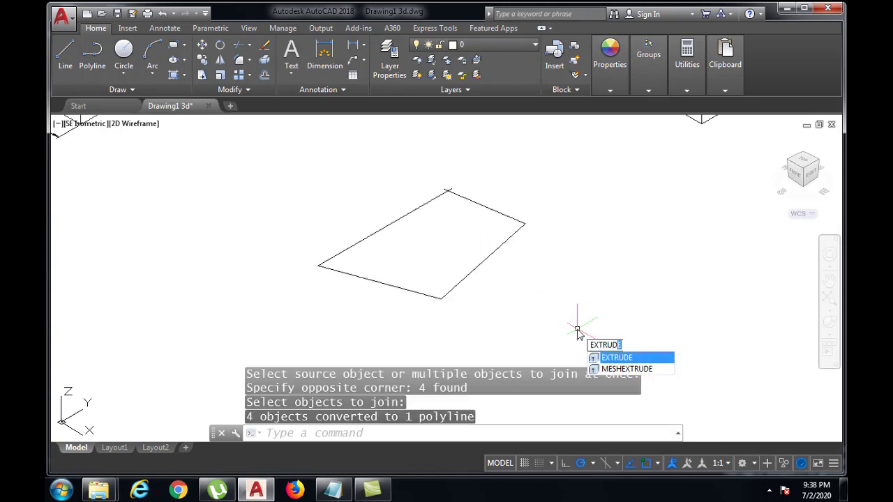
text(E)
key(Return)
click(470, 275)
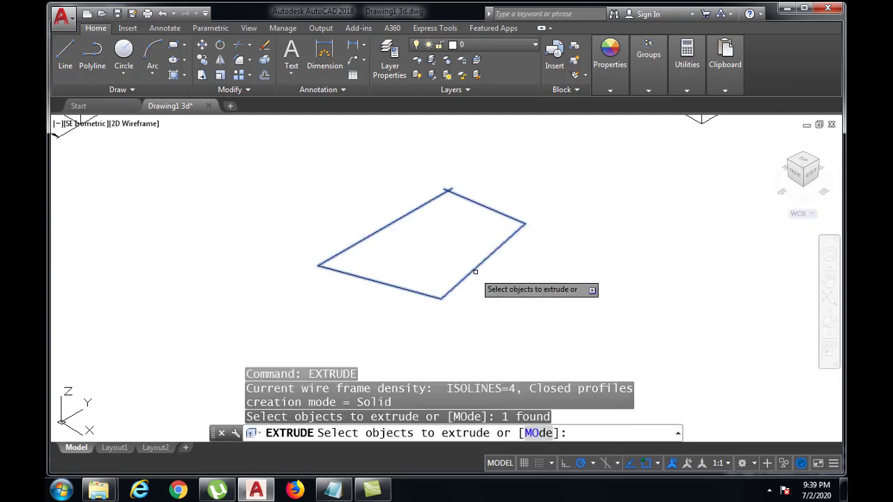
key(Return)
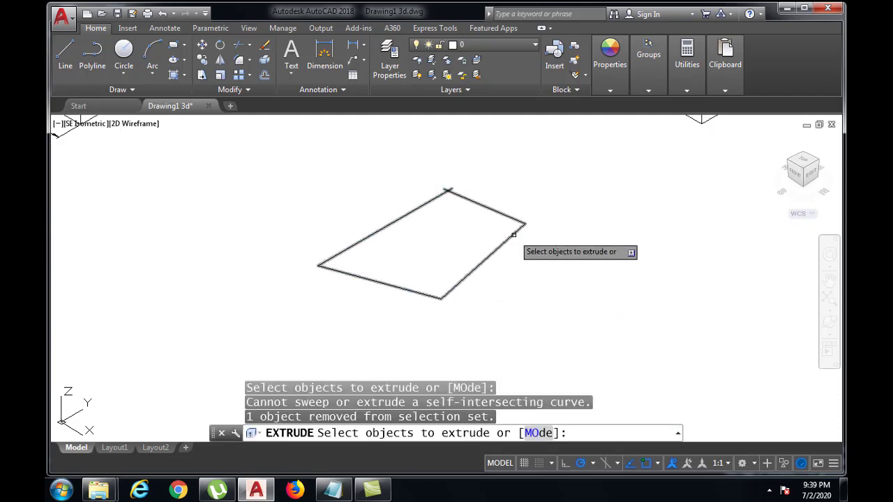
click(479, 264)
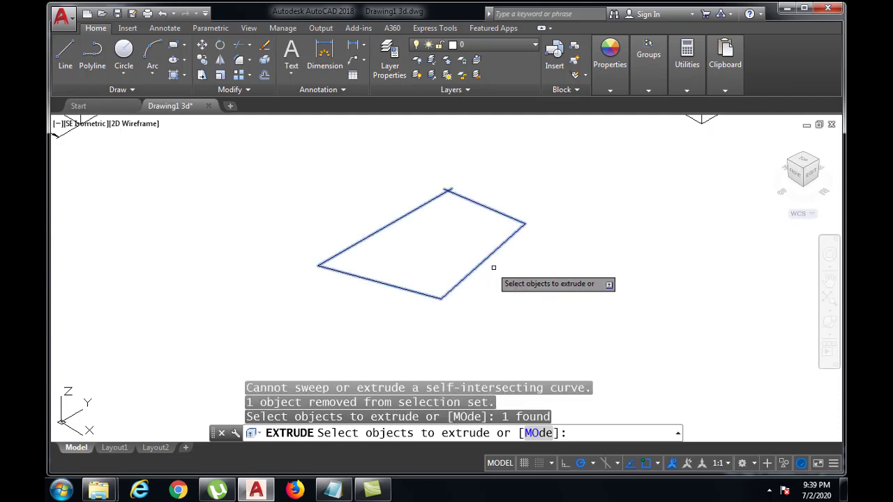
key(Escape)
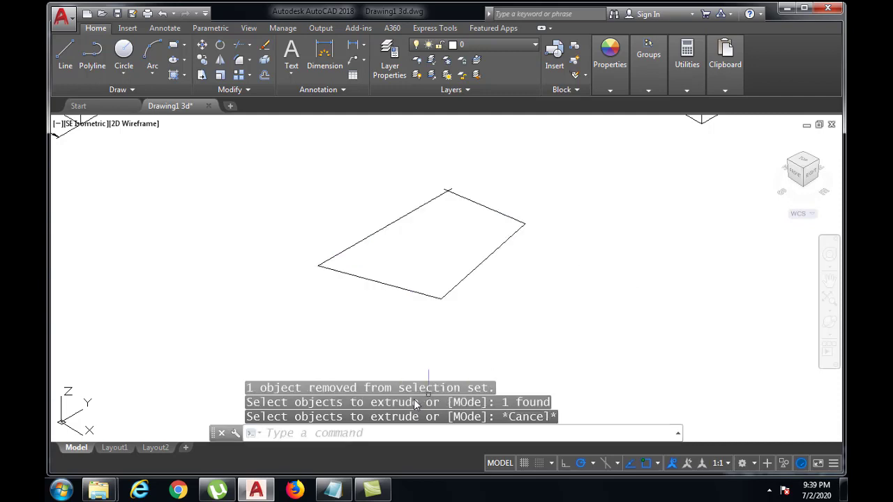
Step: Retry the Extrude command on the same self-crossing polyline and exit it
text(EXTRUDE)
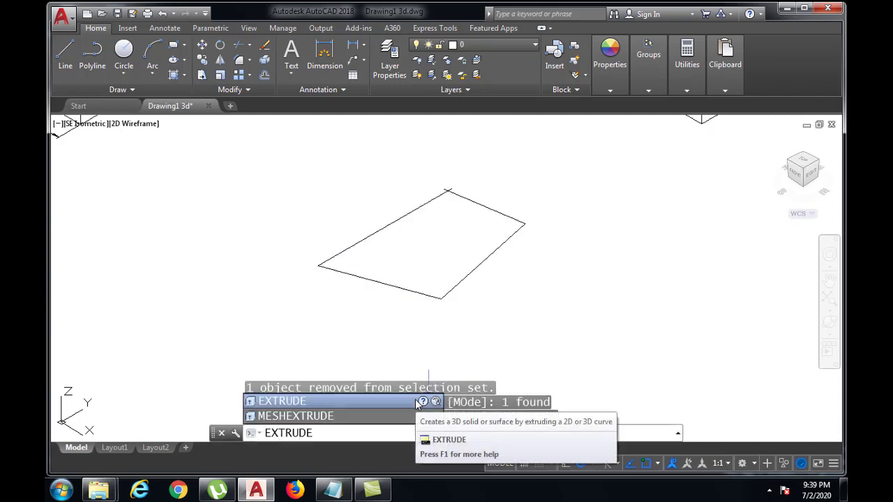
key(Return)
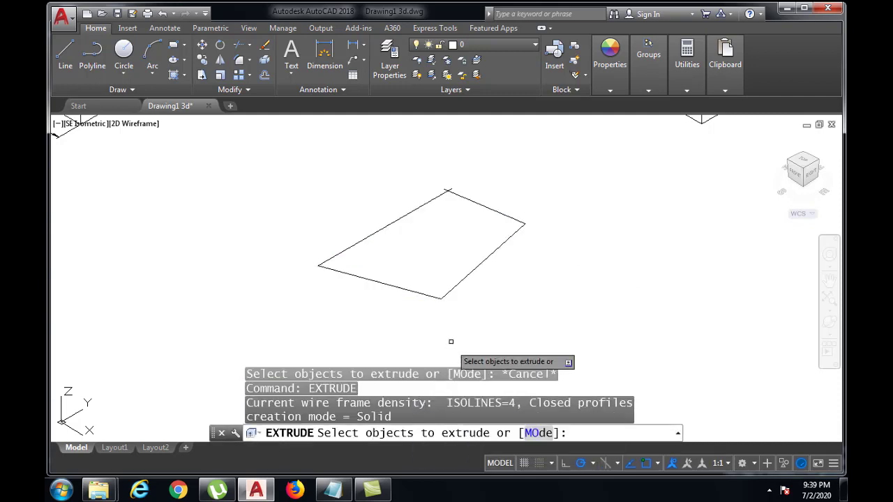
click(456, 286)
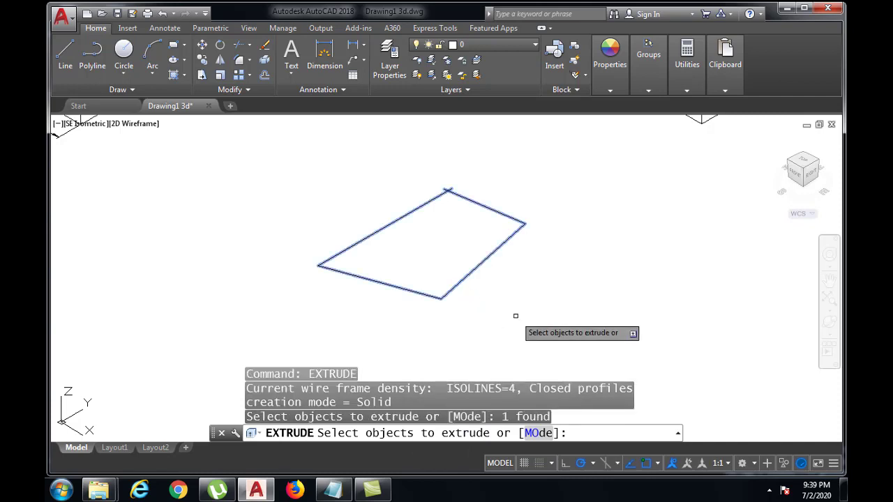
key(Return)
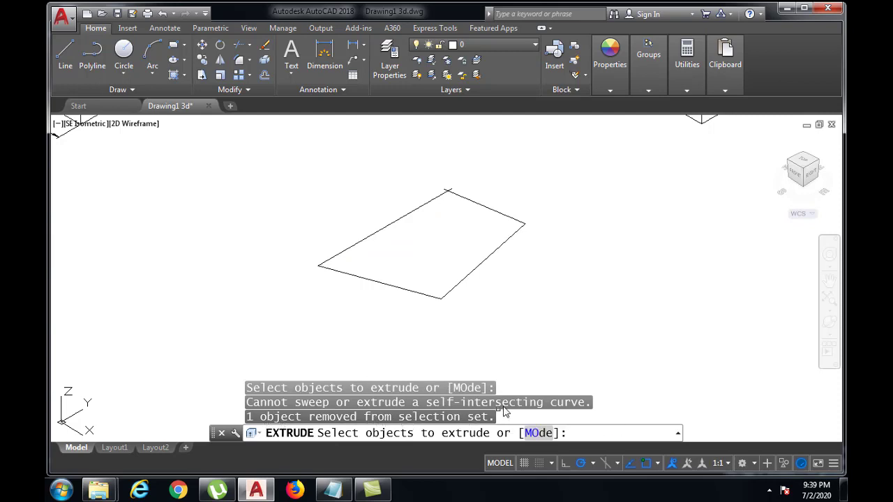
key(Return)
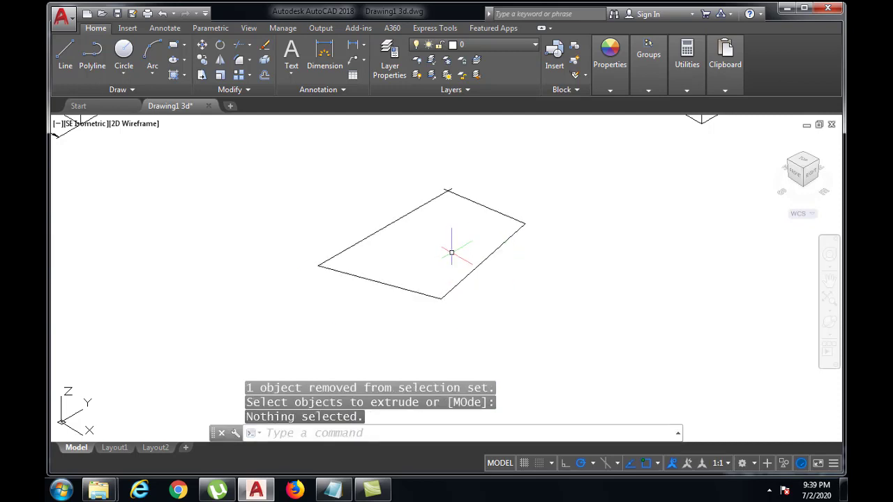
Step: Inspect the crossing corner of the flat outline again and review it alongside the cylinder and the two boxes
scroll(450, 242, down, 1)
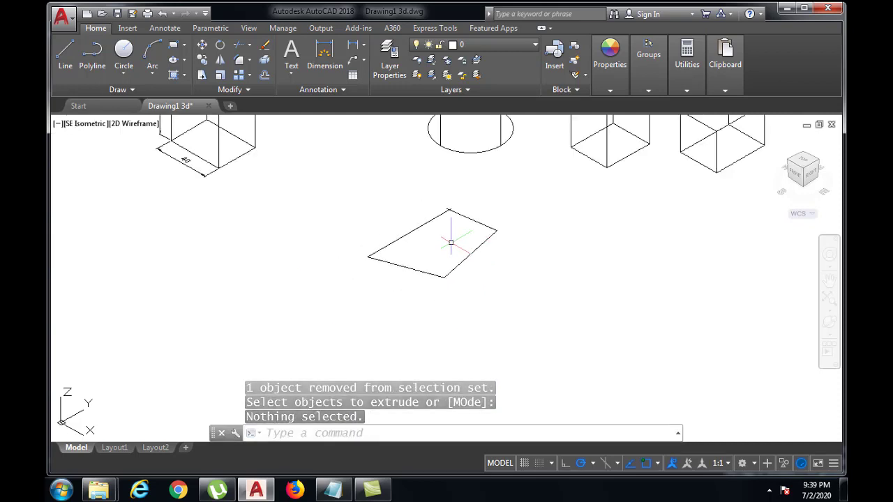
scroll(454, 233, up, 4)
scroll(464, 240, down, 1)
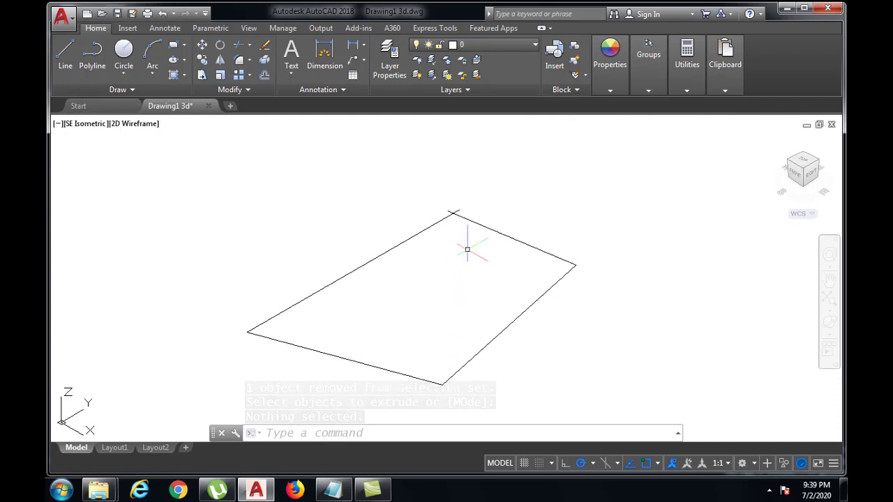
scroll(455, 209, up, 3)
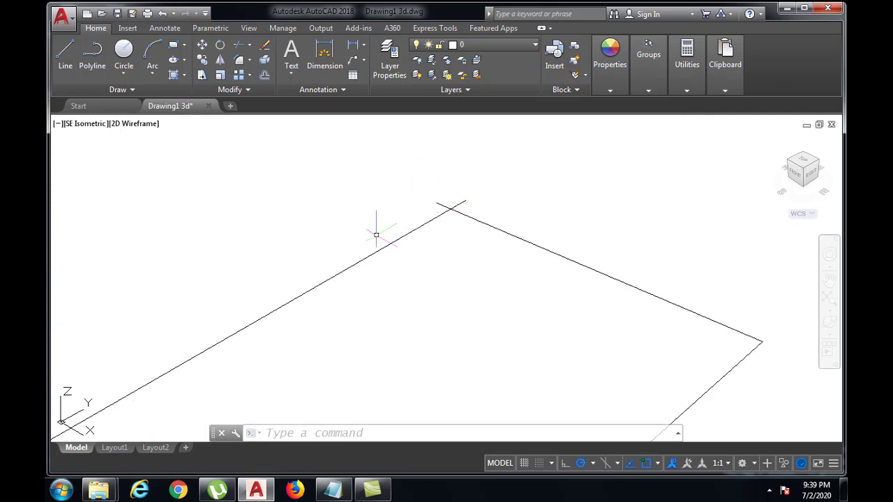
scroll(498, 253, down, 6)
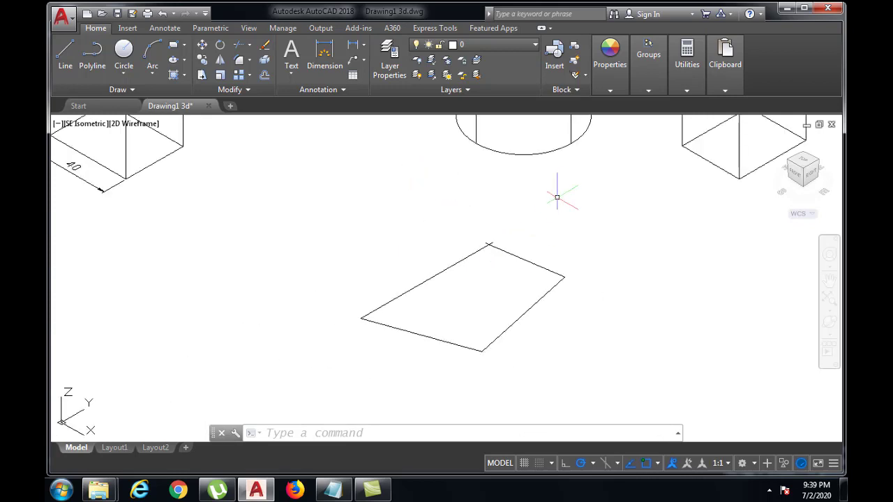
mouse_move(556, 194)
middle_down()
mouse_move(504, 255)
mouse_move(452, 296)
middle_up()
middle_drag(532, 258, 429, 296)
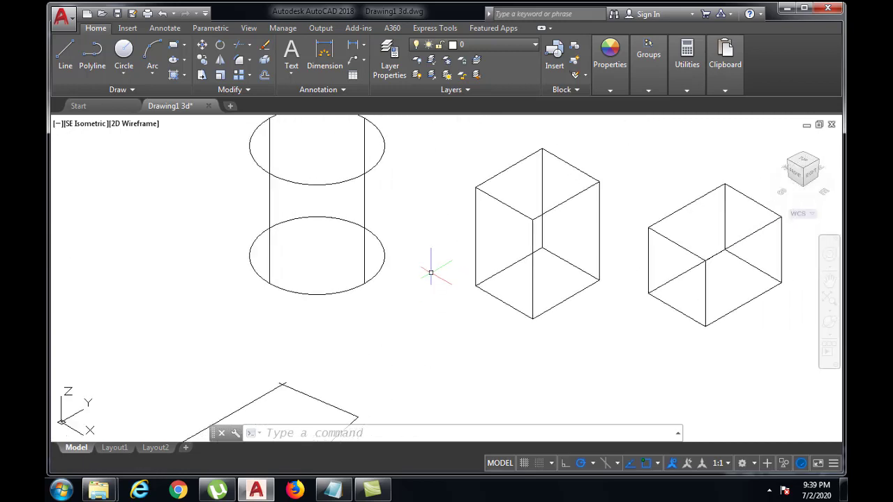
scroll(434, 269, down, 2)
middle_drag(438, 267, 398, 271)
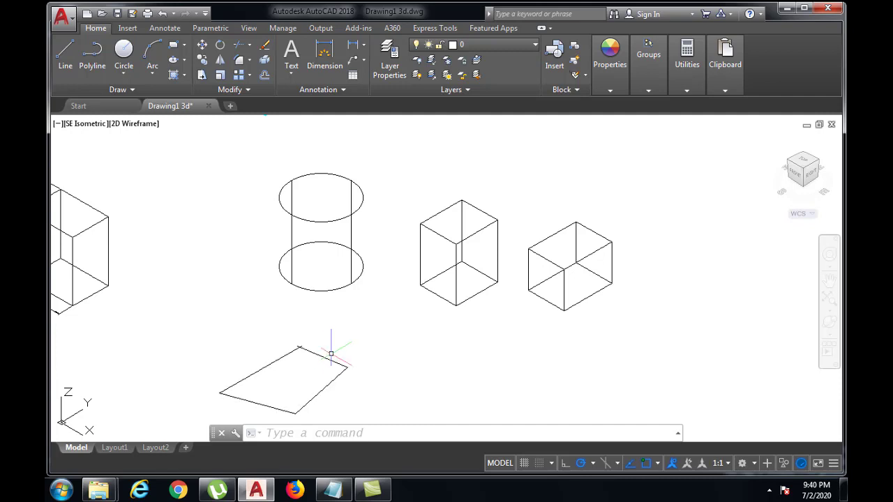
mouse_move(331, 349)
middle_down()
mouse_move(335, 356)
mouse_move(388, 309)
mouse_move(366, 312)
middle_up()
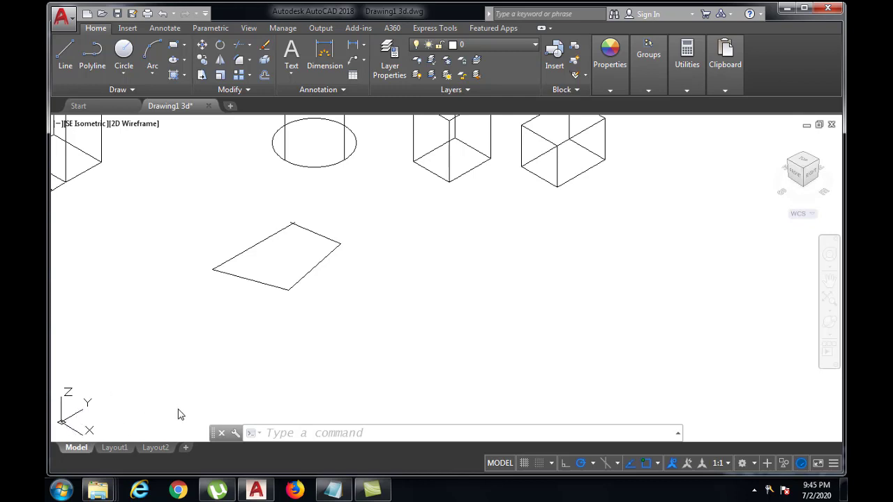
Step: Rotate the user coordinate system 90° about the X axis
click(289, 434)
text(UCS)
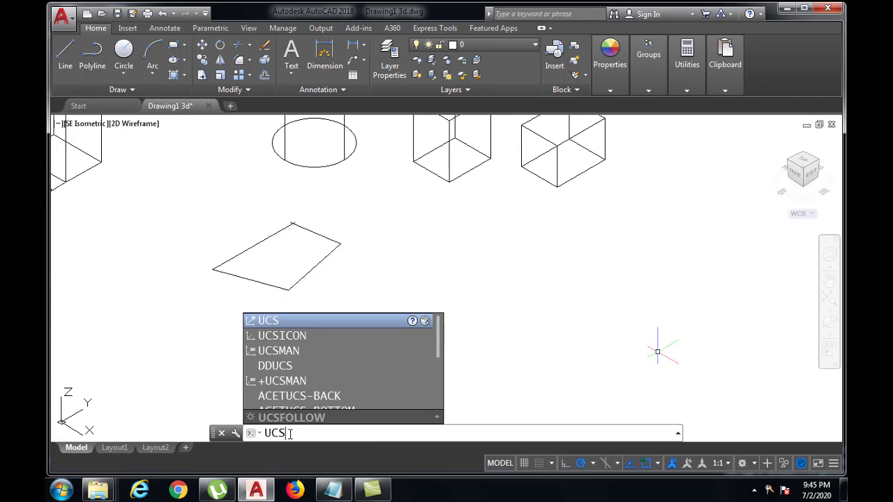
key(Return)
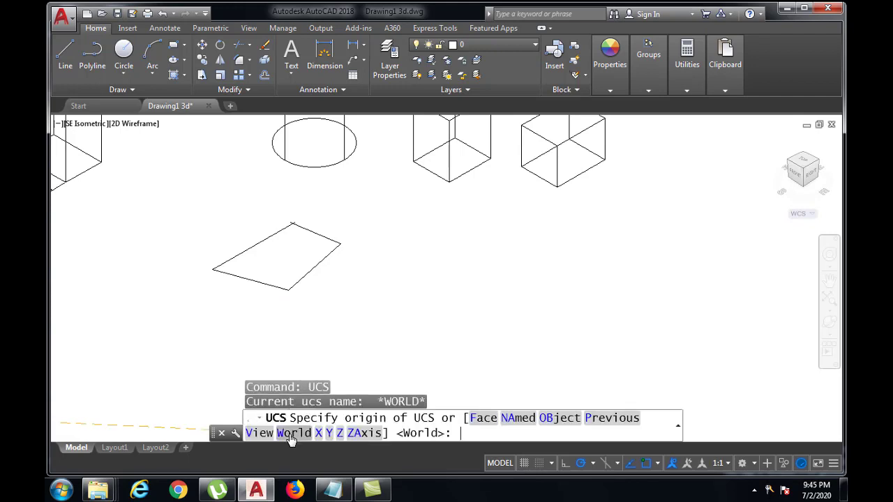
text(X)
key(Return)
text(90)
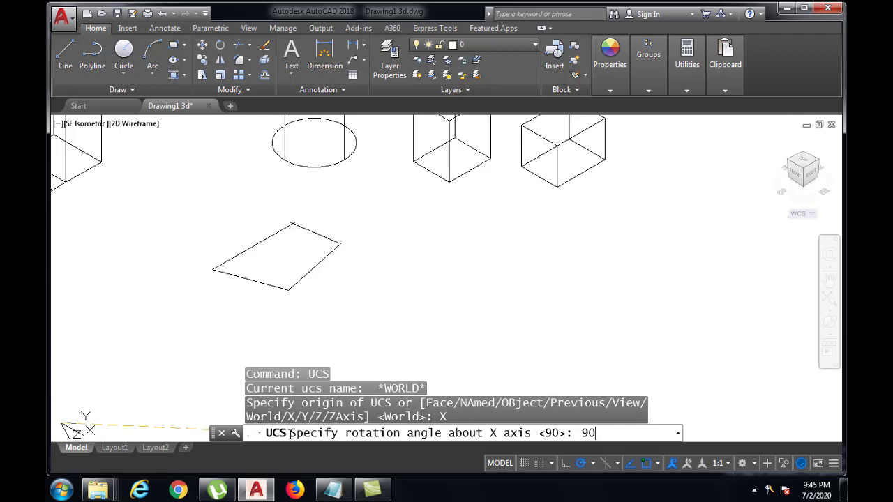
key(Return)
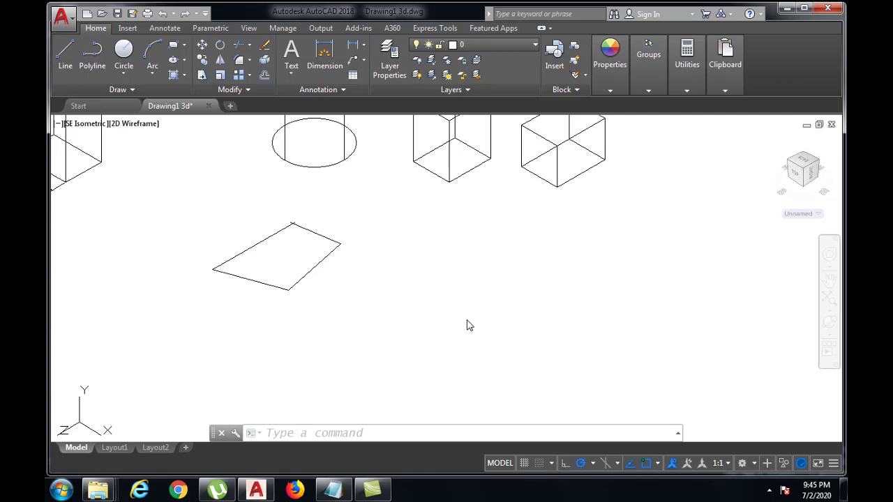
Step: Start a polyline in the empty area beside the flat outline, with a first segment 40 units long at 0°
click(373, 434)
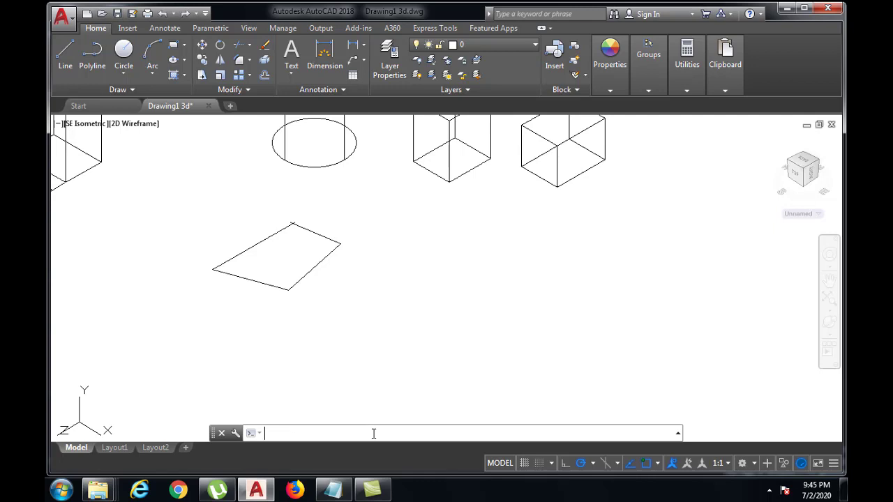
text(PLINE)
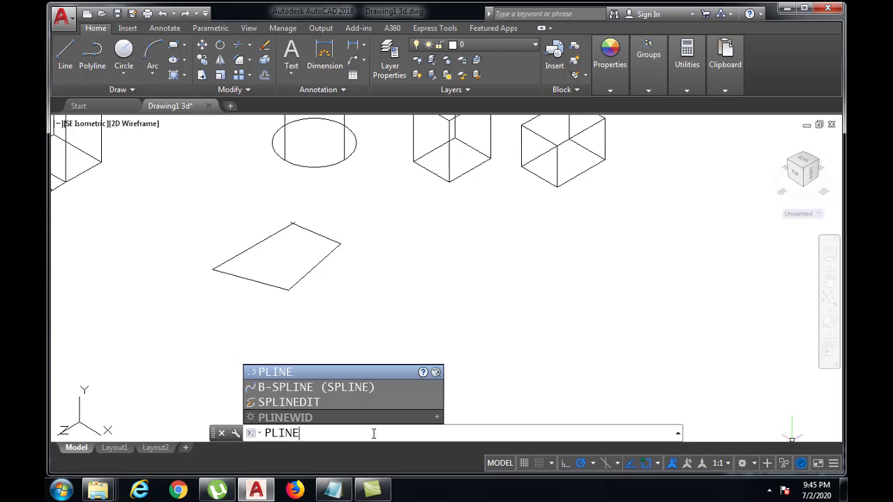
key(Return)
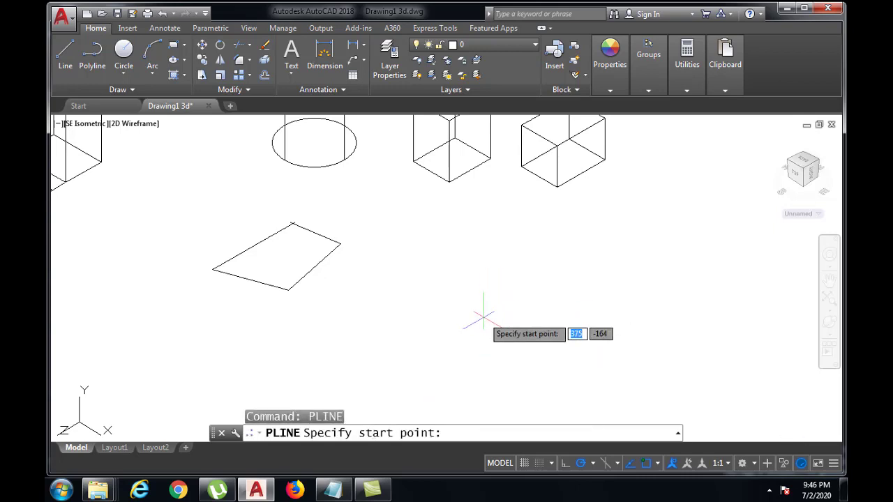
click(522, 337)
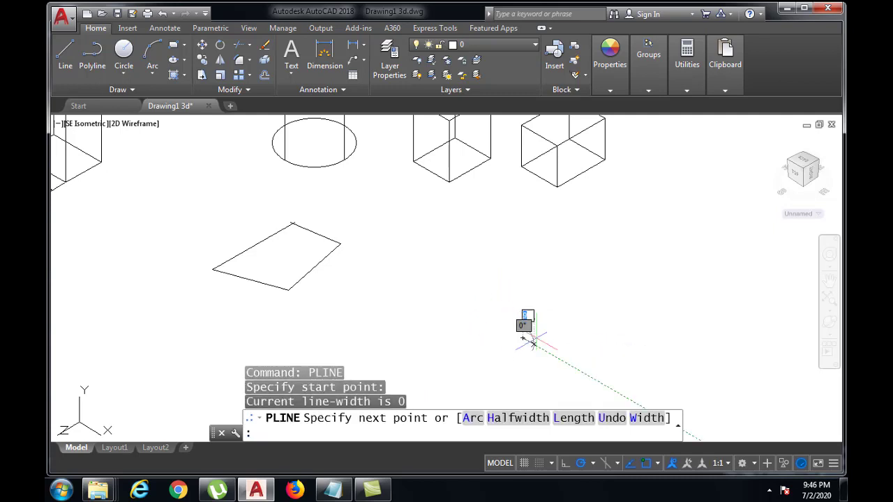
middle_drag(532, 309, 526, 262)
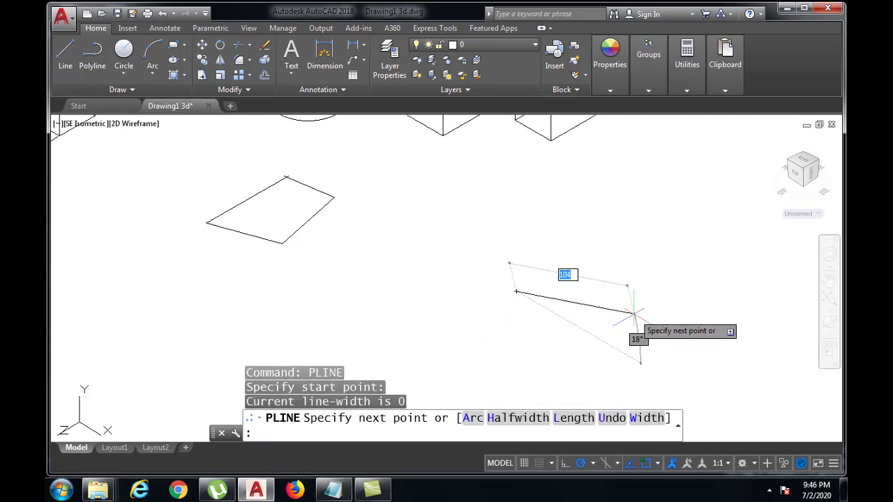
key(F8)
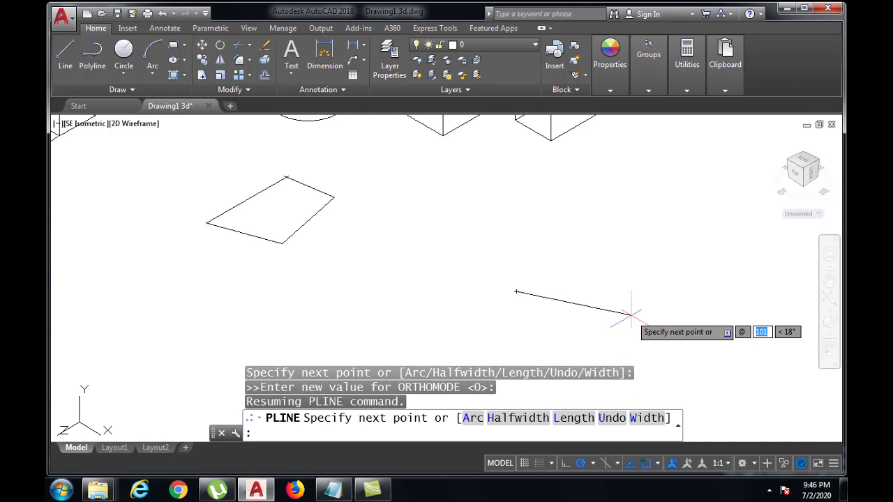
text(40)
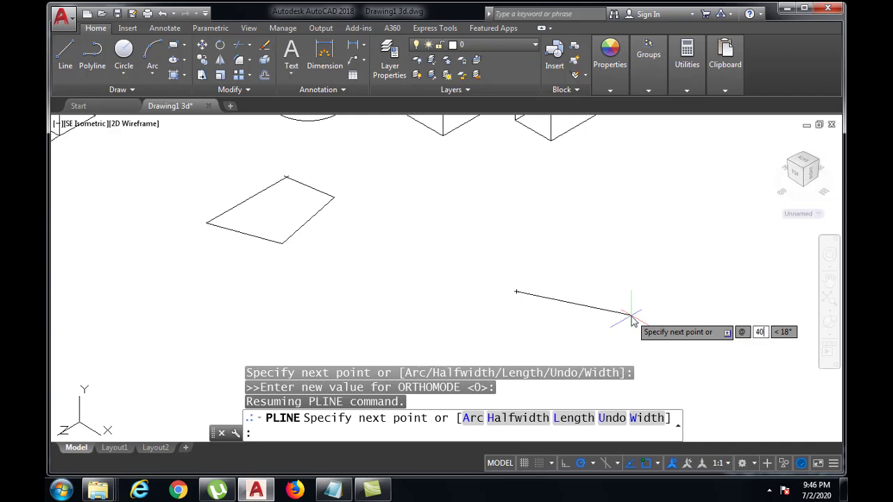
key(Tab)
text(0)
key(Return)
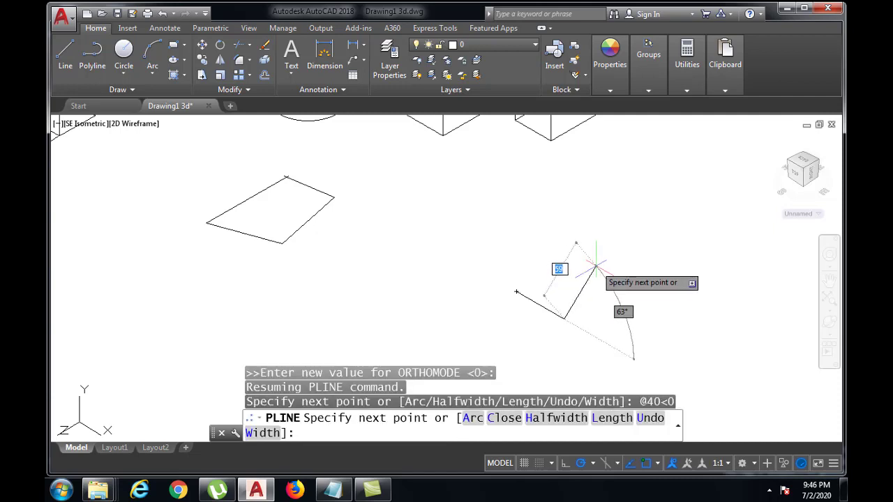
Step: Add a polyline segment 25 units long at 90°
text(@)
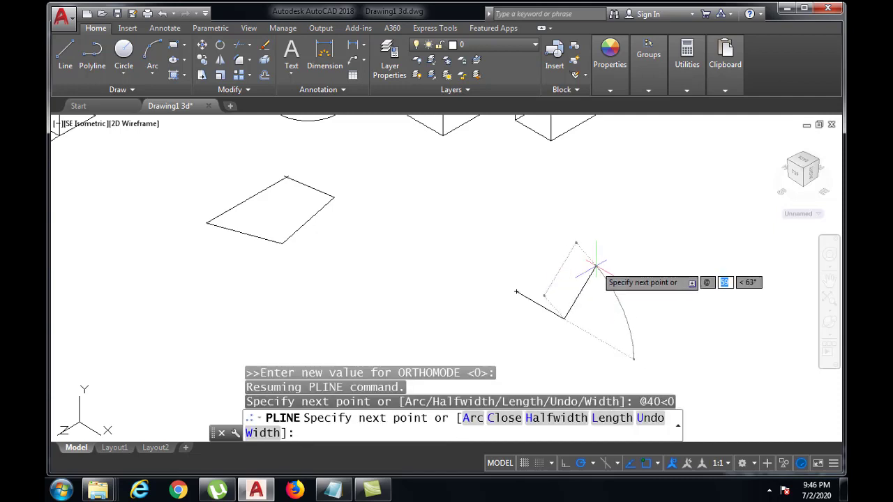
text(25)
key(Tab)
text(90)
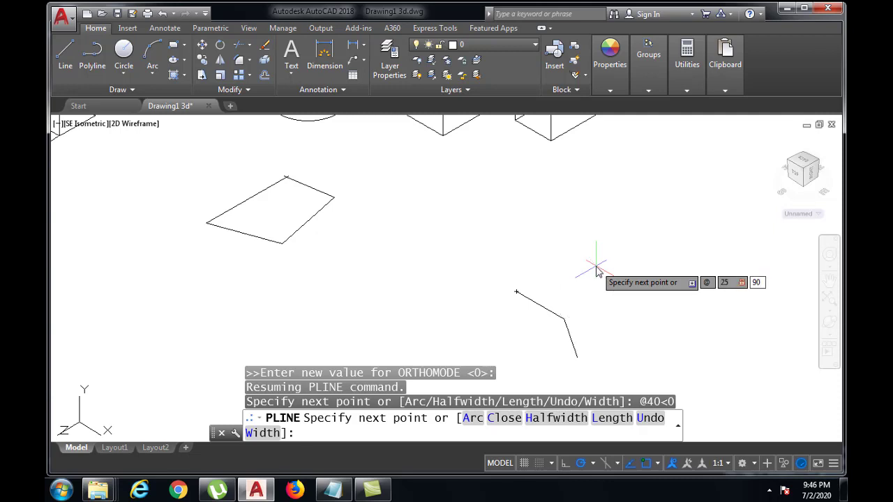
key(Return)
Step: Continue the polyline with a segment 10 units long at 180°
text(@)
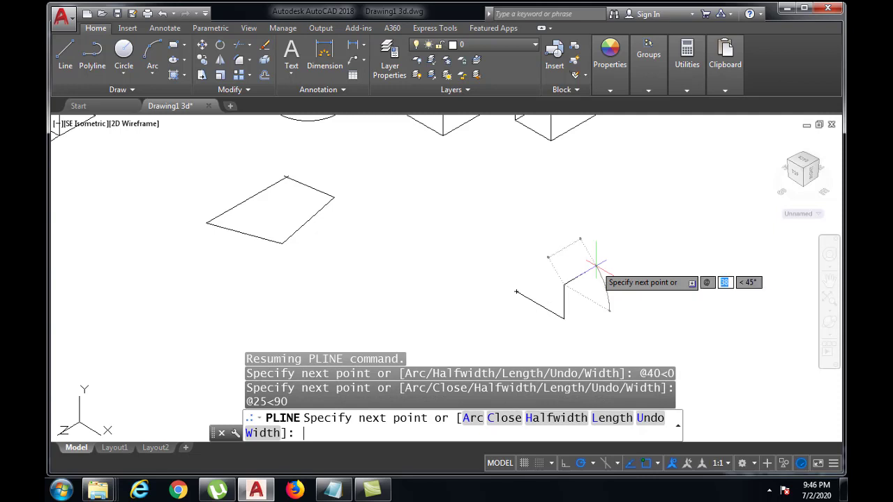
text(10)
key(Tab)
text(1)
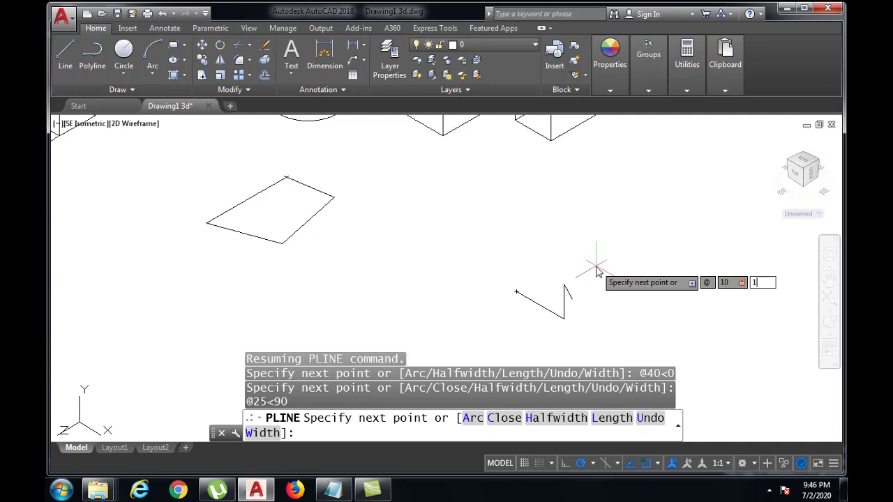
text(80)
key(Return)
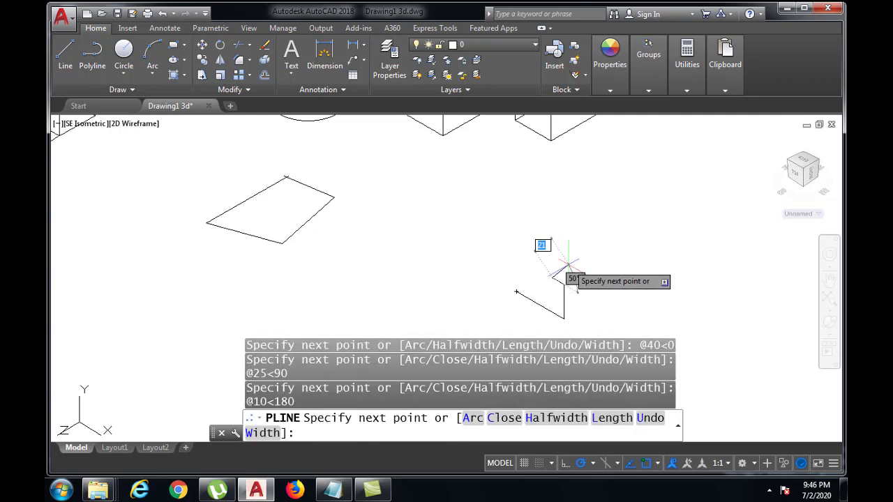
Step: Add a polyline segment 15 units long at 270°
text(@)
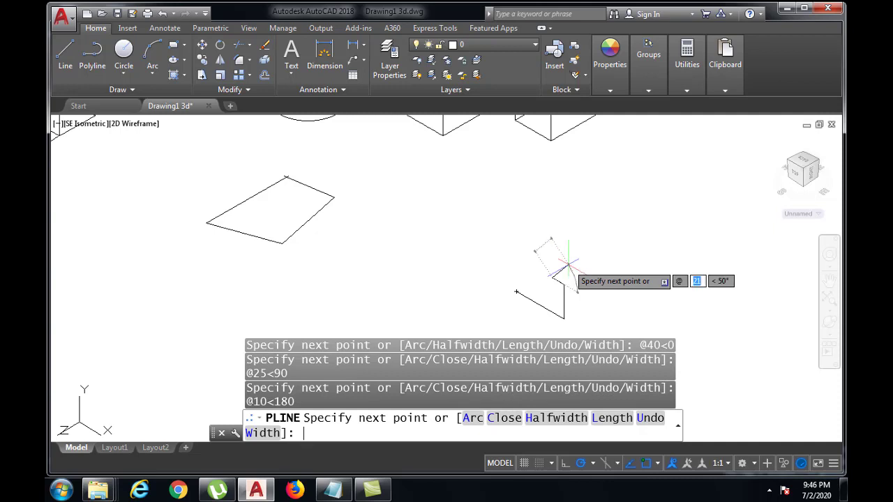
text(15)
key(Tab)
text(27)
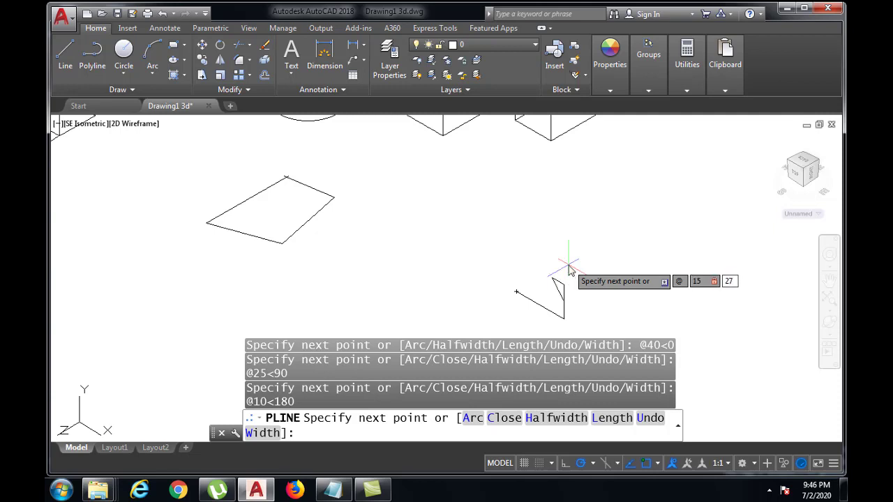
text(0)
key(Return)
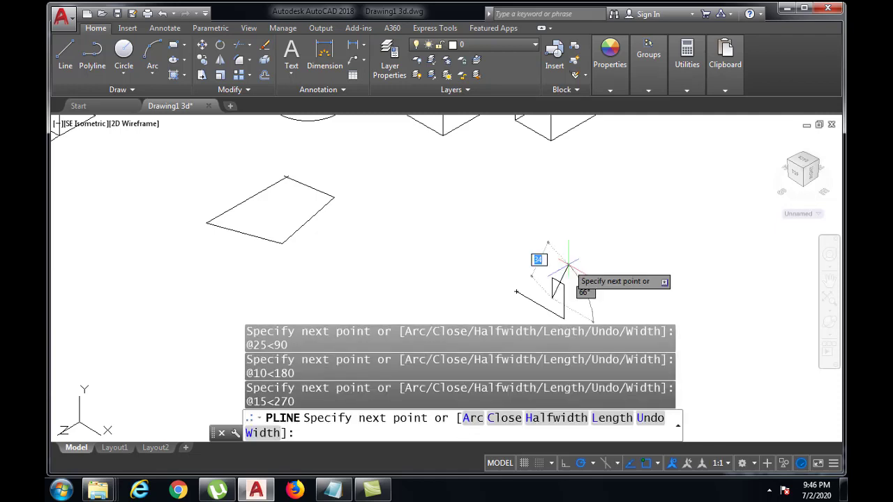
Step: Add a 30-unit segment at 180° and close the polyline into an L-shaped profile
text(@)
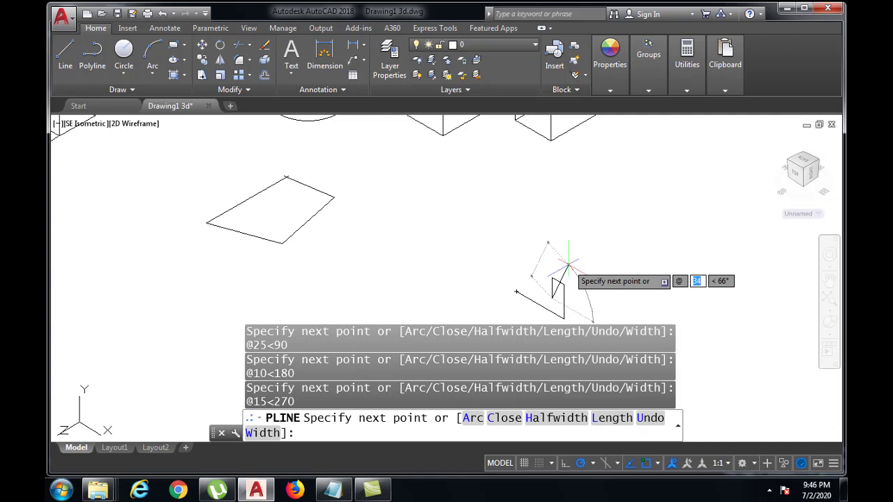
text(30<180)
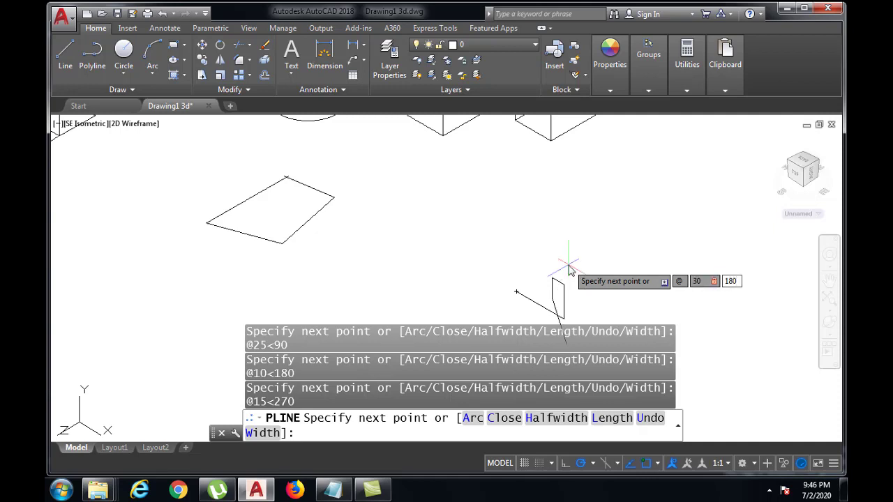
key(Return)
scroll(544, 273, up, 3)
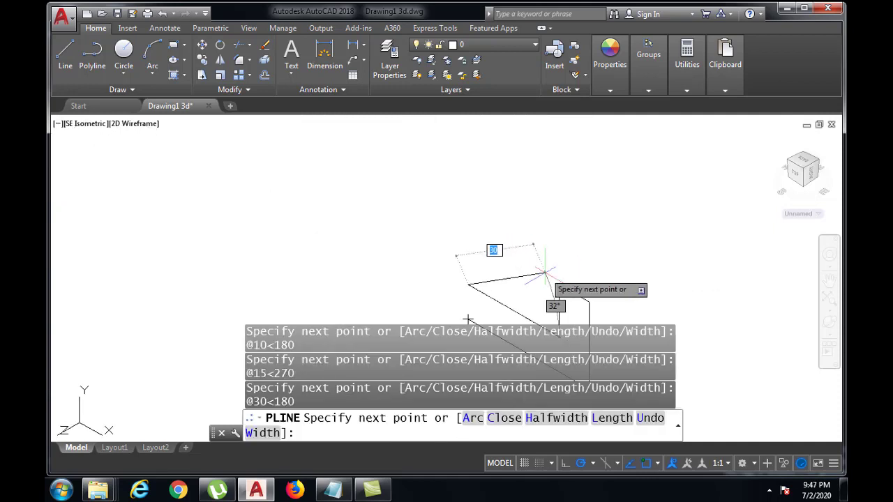
middle_drag(543, 275, 532, 201)
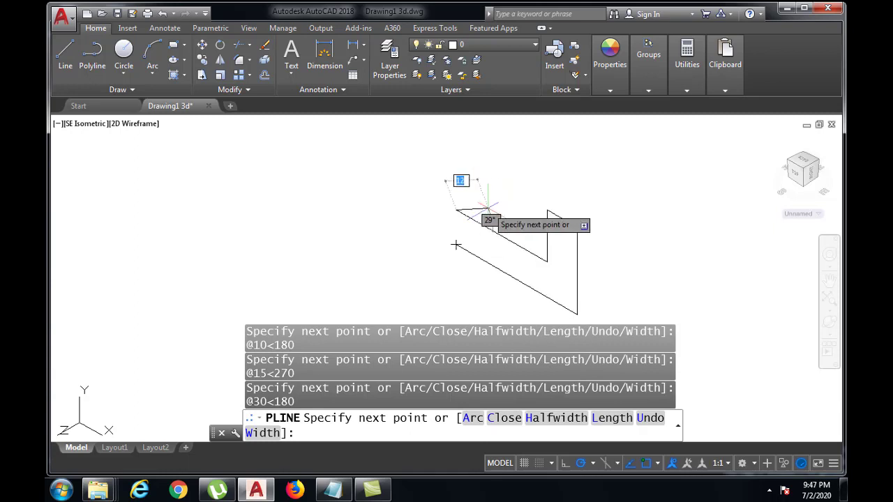
text(C)
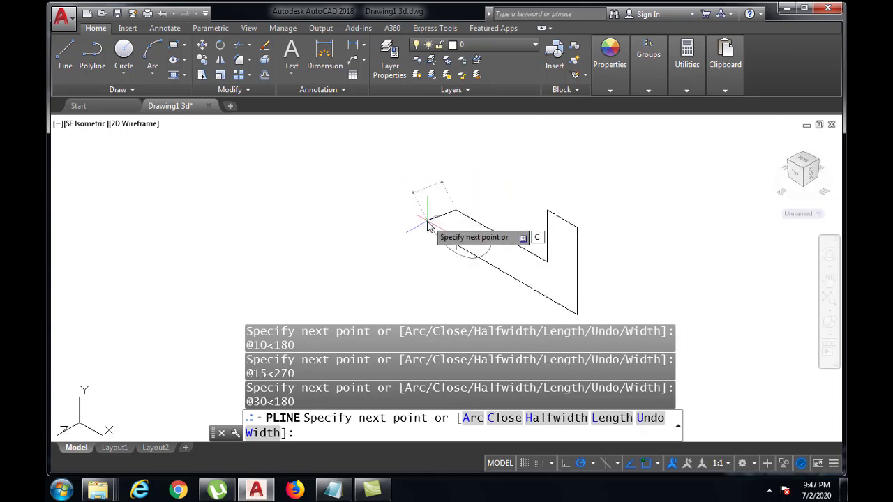
key(Return)
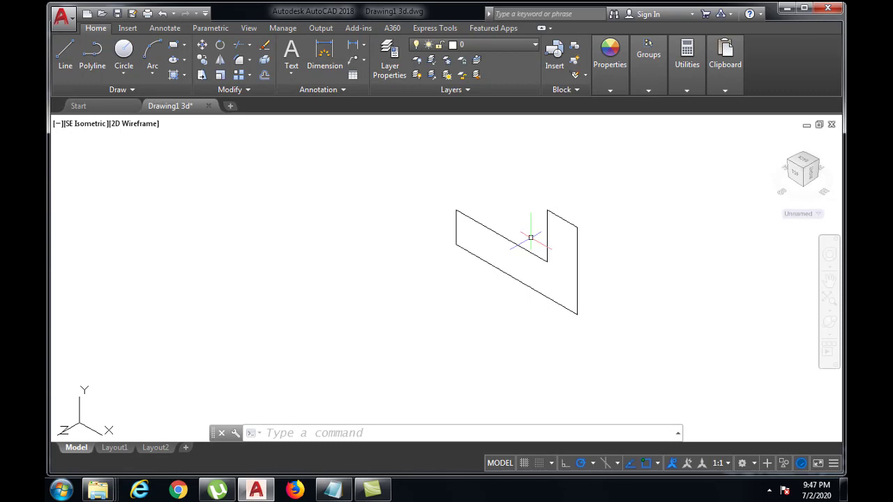
Step: Fillet the outer corner of the L-shaped profile, between its long base edge and the 25-unit upright, with radius 5
click(297, 434)
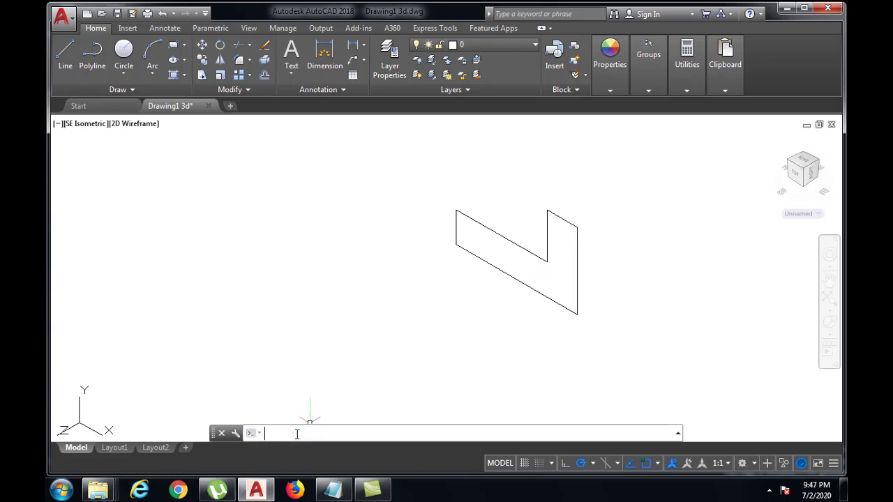
text(FILLET)
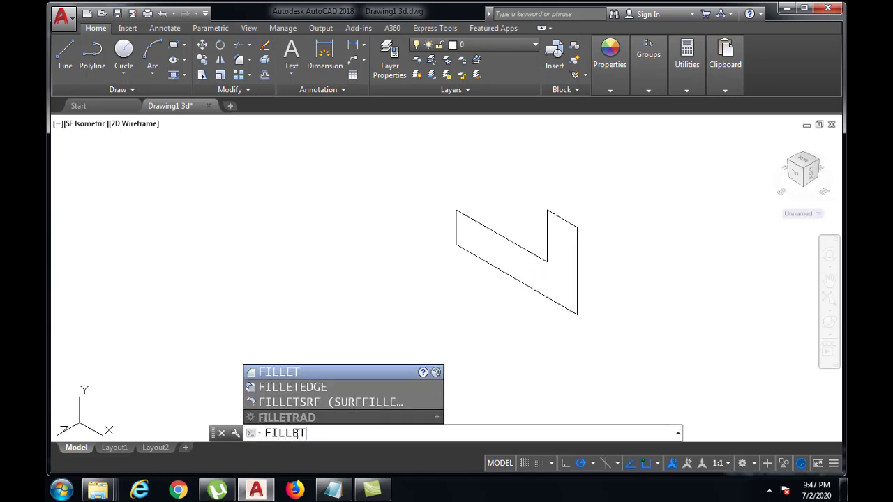
key(Return)
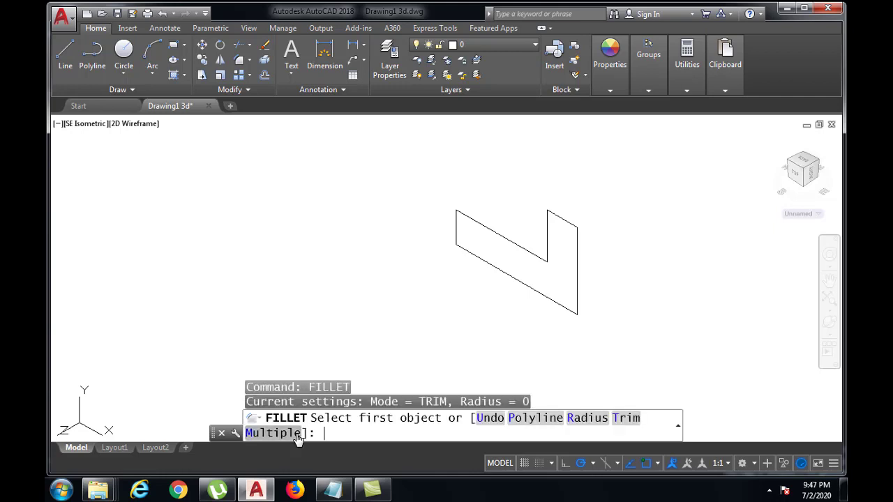
text(R)
key(Return)
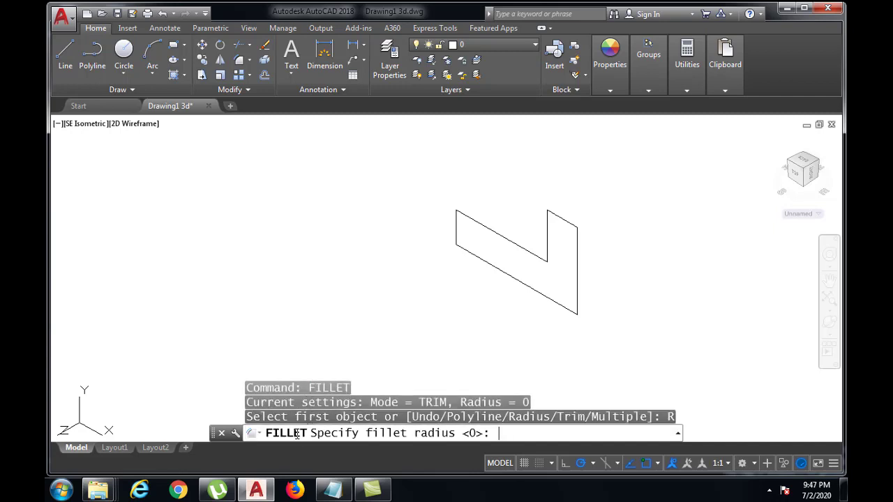
text(5)
key(Return)
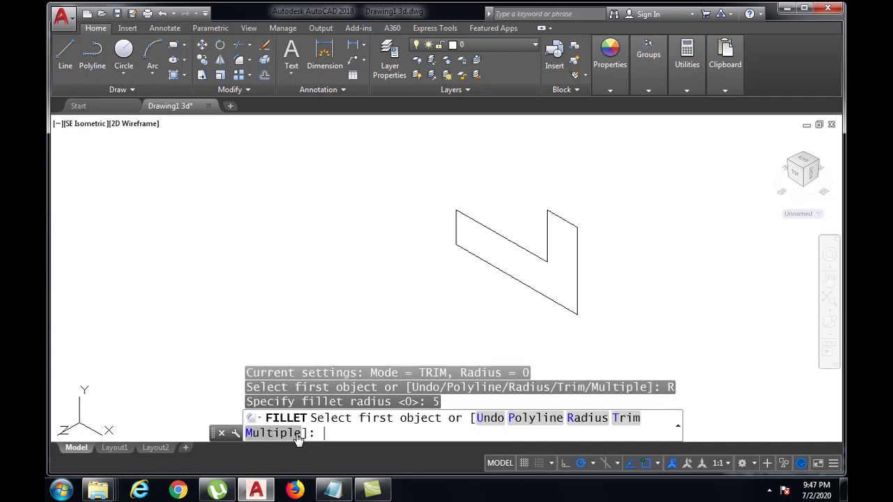
click(571, 308)
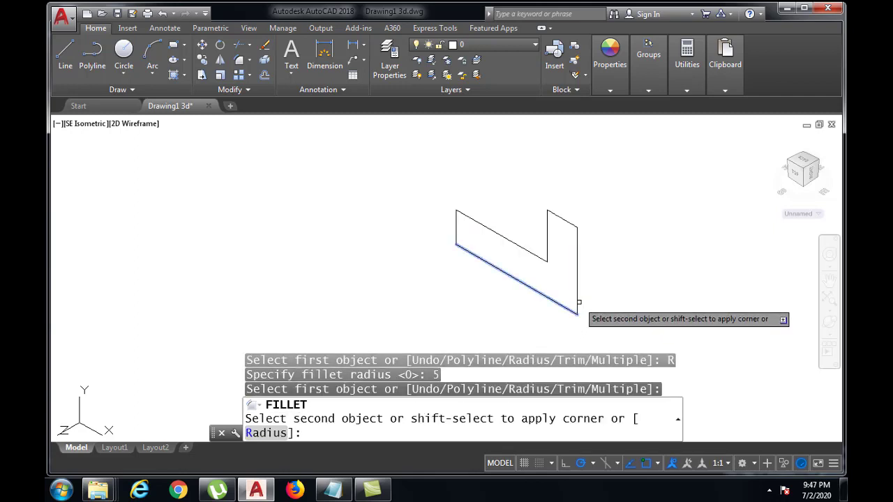
click(577, 304)
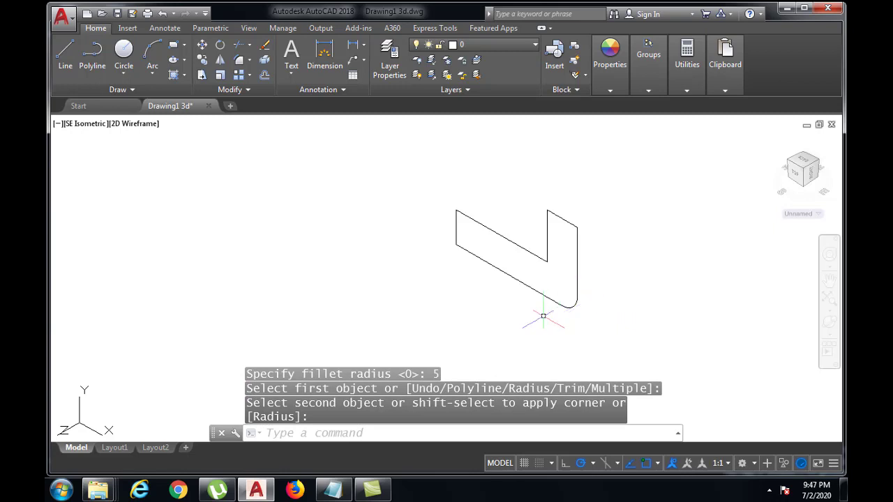
Step: Fillet the inner corner of the L-shaped profile with the same radius
key(Return)
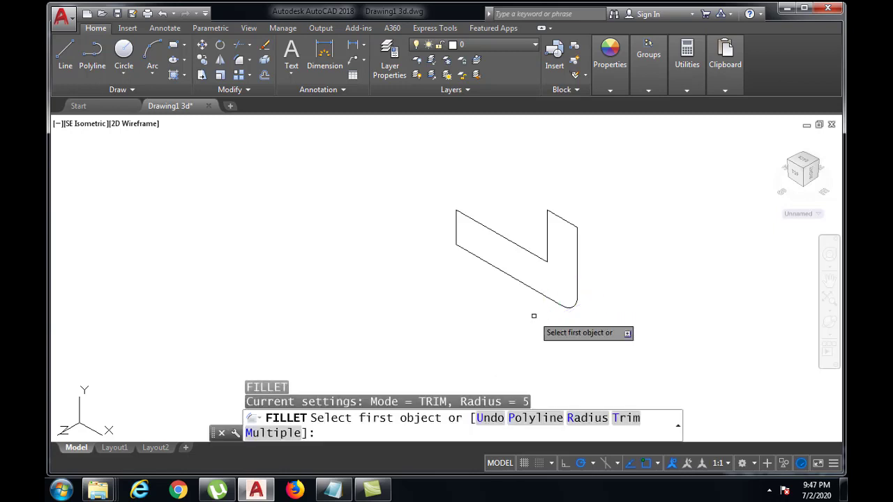
click(535, 254)
click(545, 248)
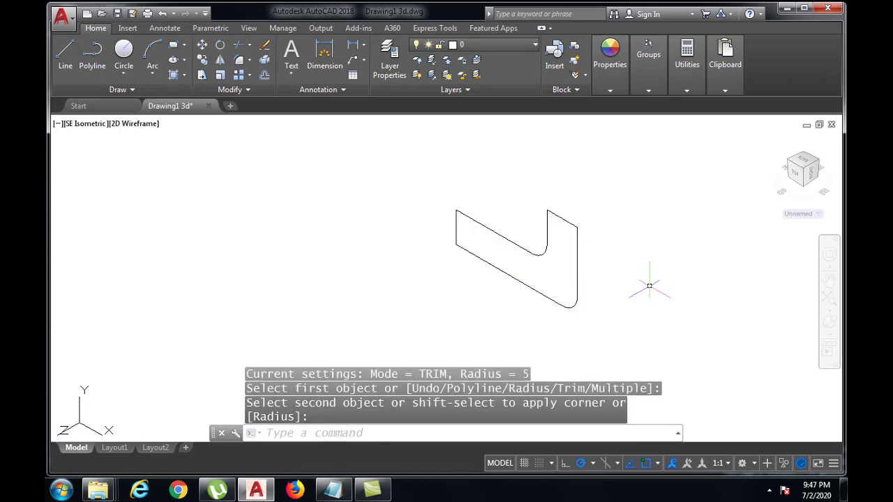
Step: Fillet the upright's upper inner corner on the L-shaped profile with radius 2
key(Return)
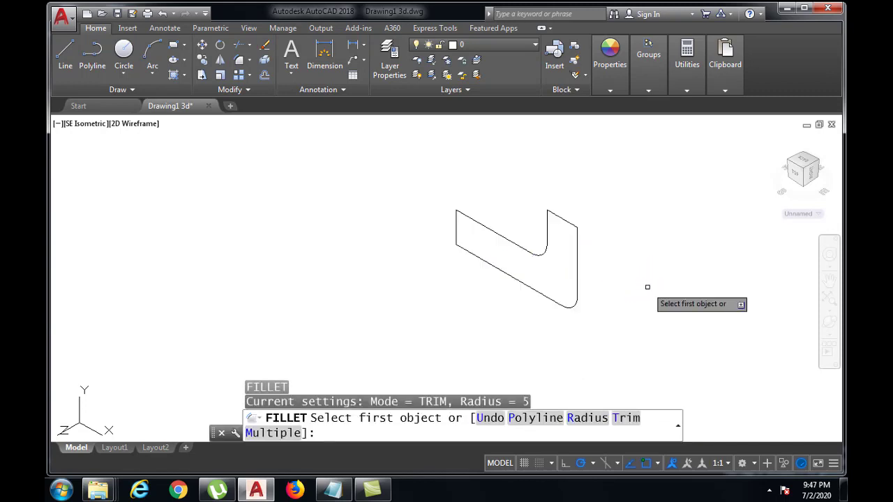
key(Return)
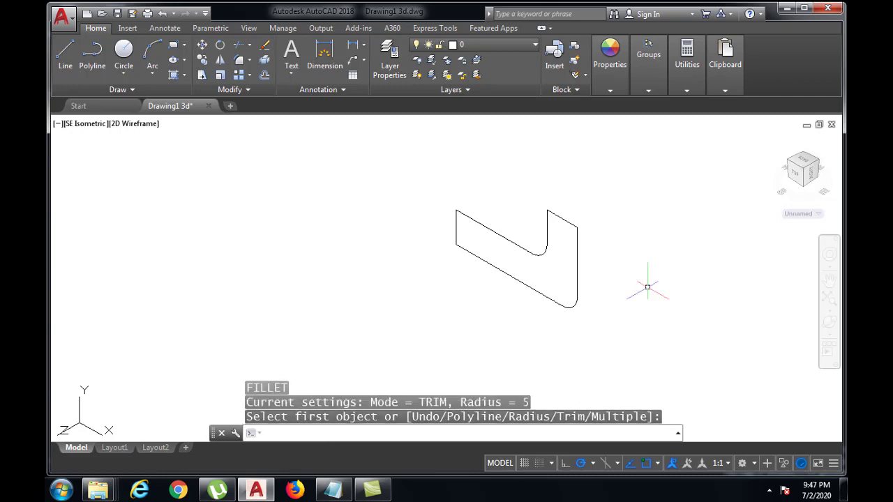
key(Return)
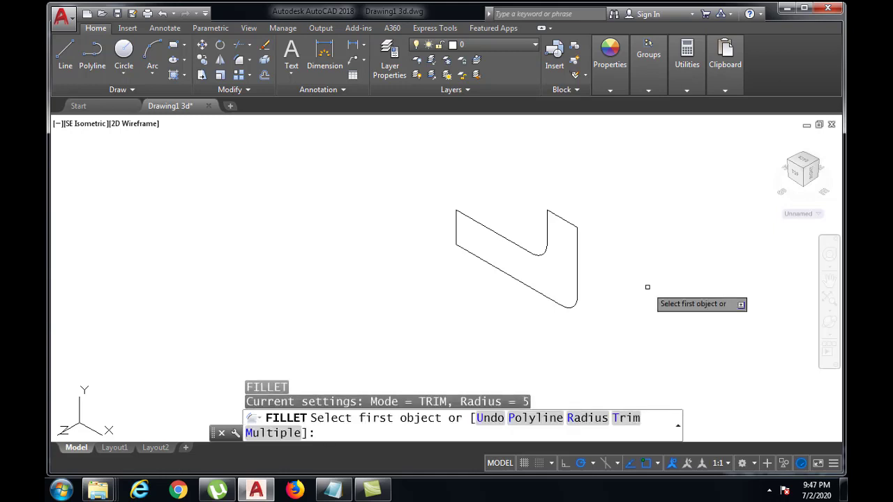
text(R)
key(Return)
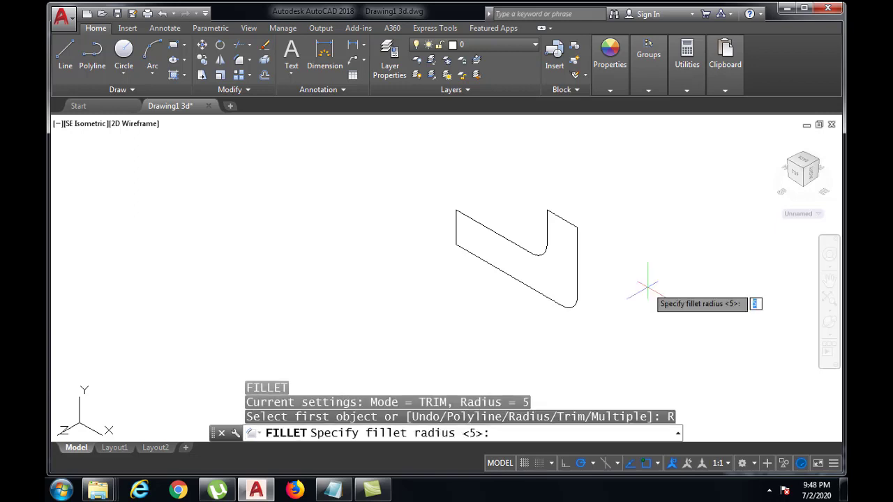
text(2)
key(Return)
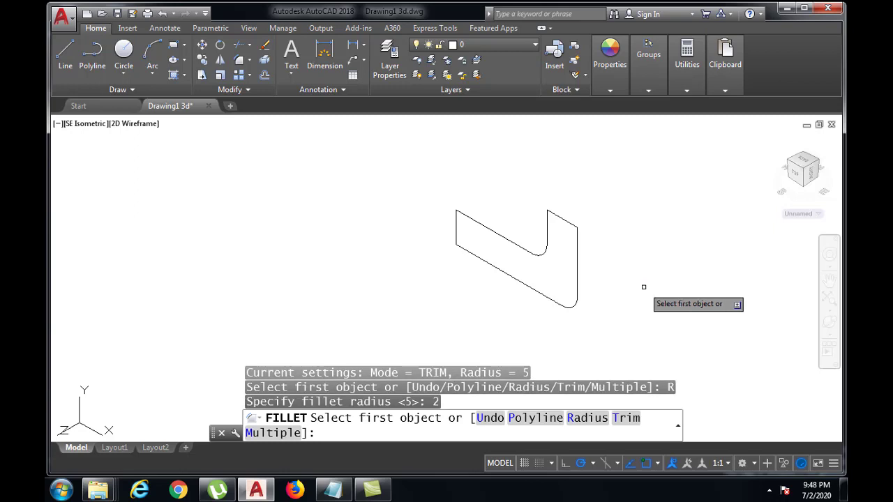
click(551, 213)
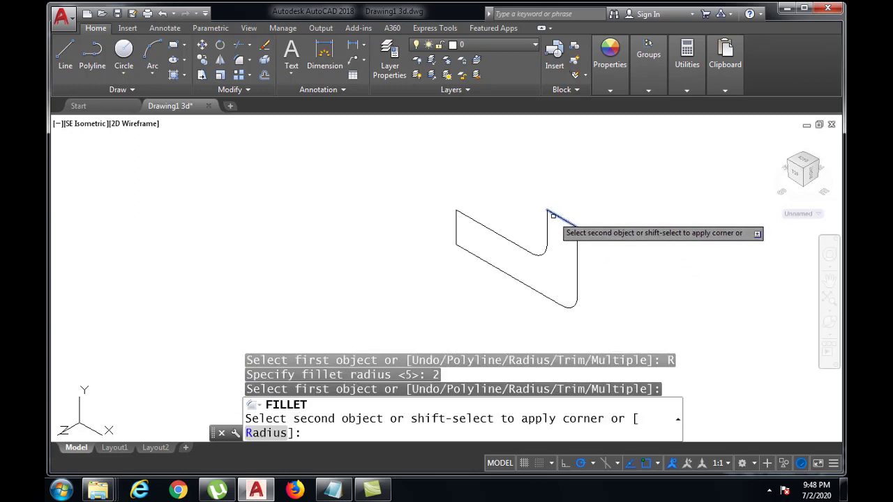
click(549, 219)
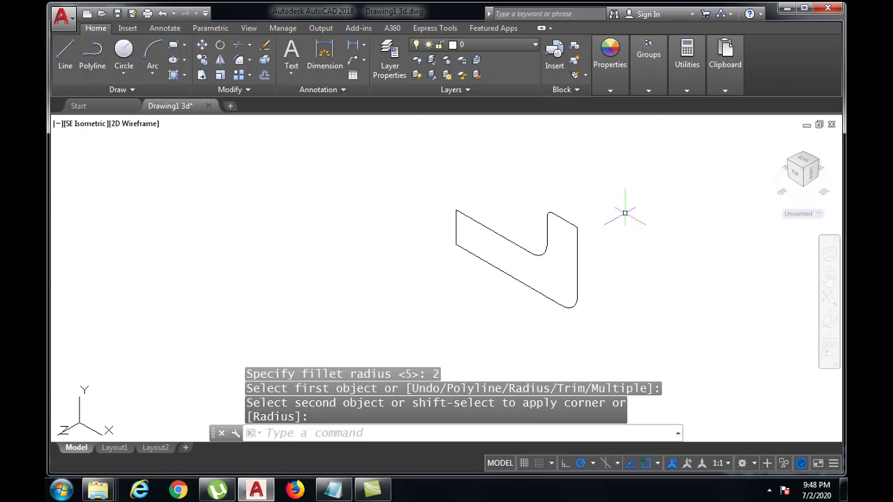
Step: Fillet the upright's upper outer corner with the same radius 2
key(Return)
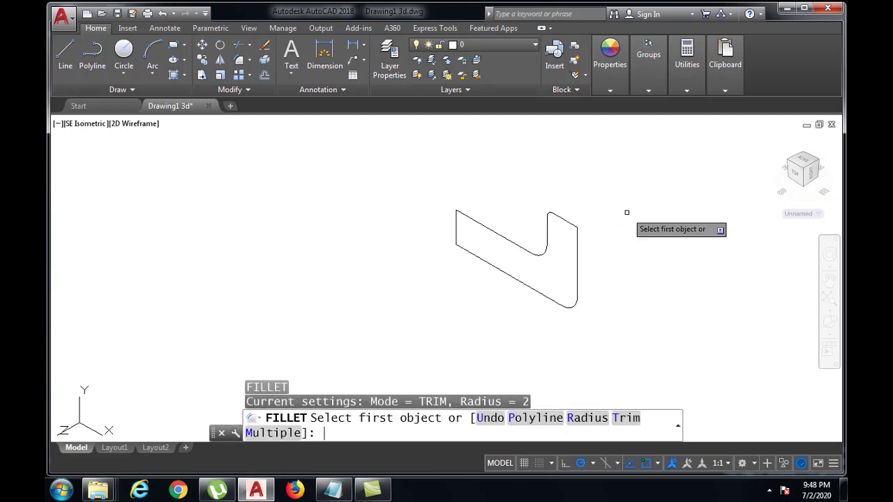
click(570, 224)
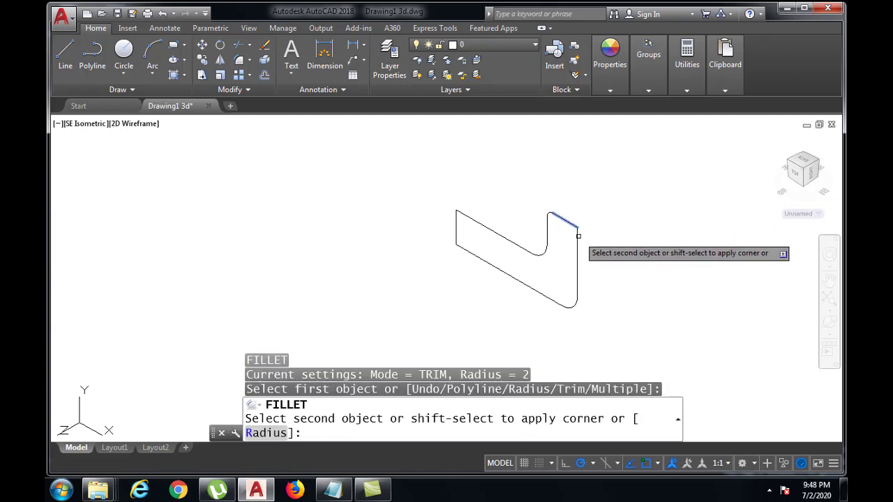
click(577, 237)
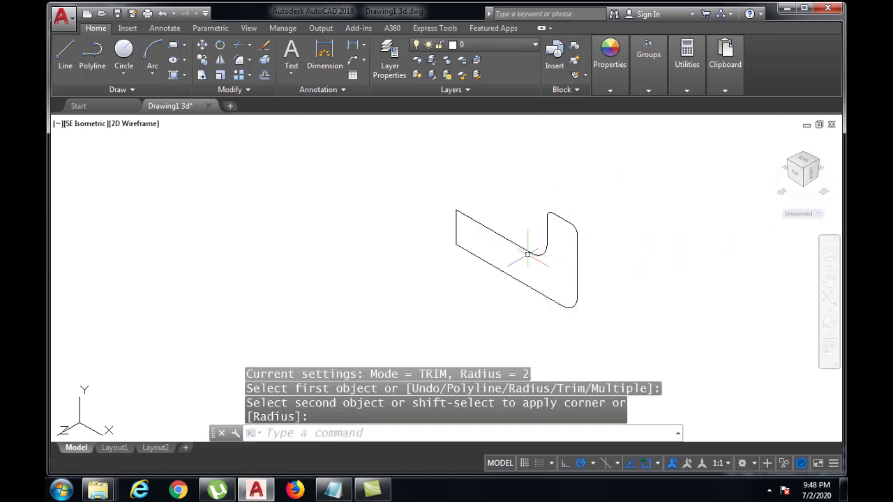
Step: Move the UCS origin to the upper endpoint of the L-shaped profile's short end edge
scroll(528, 255, down, 2)
middle_drag(528, 256, 566, 271)
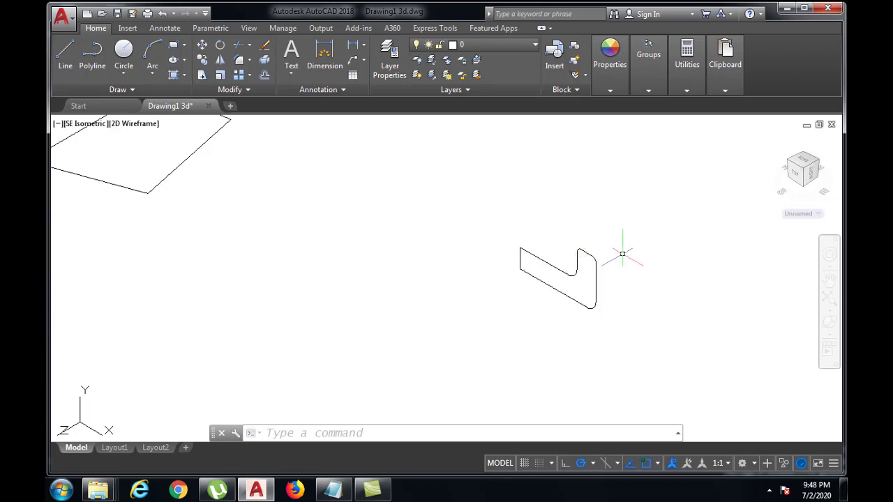
scroll(566, 257, up, 4)
scroll(566, 258, down, 2)
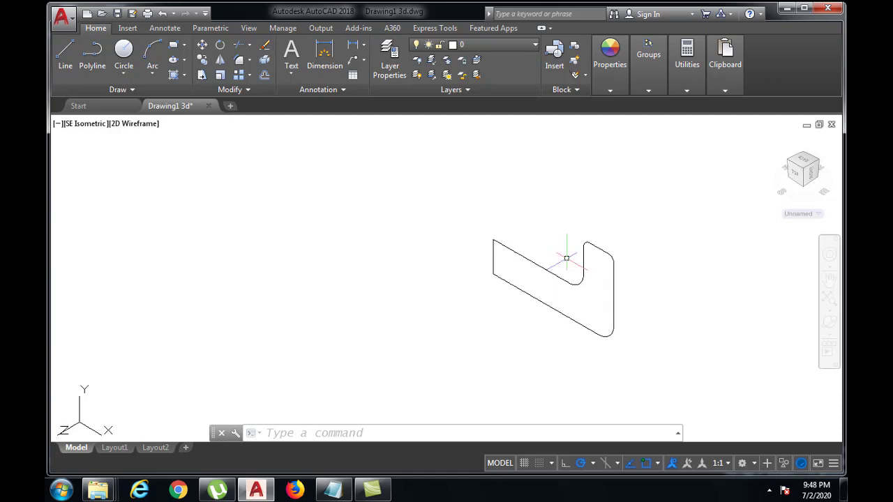
middle_drag(567, 258, 566, 263)
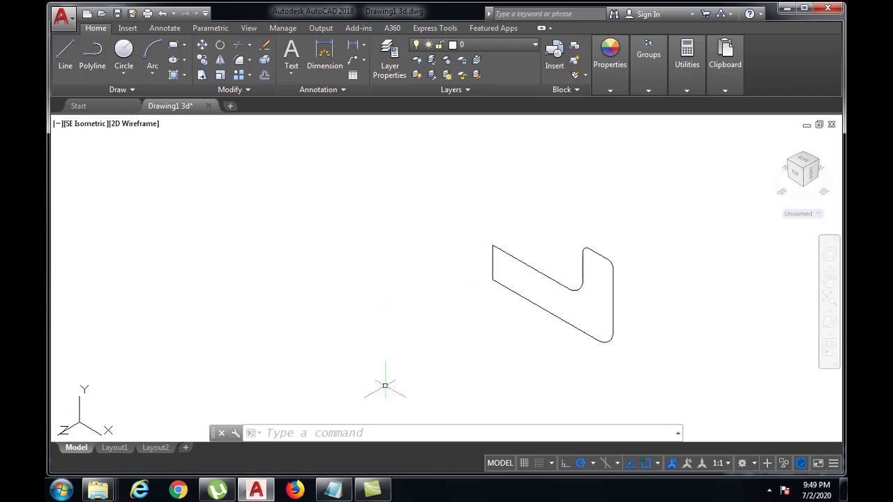
click(332, 433)
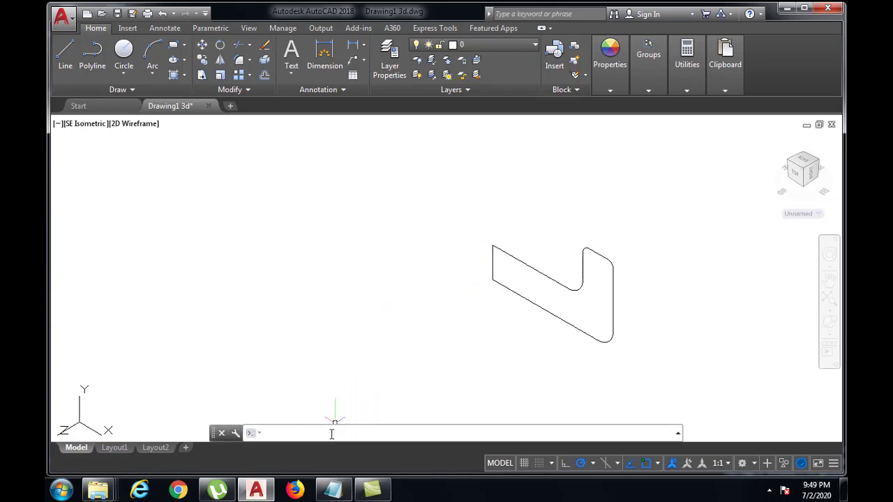
text(UCS)
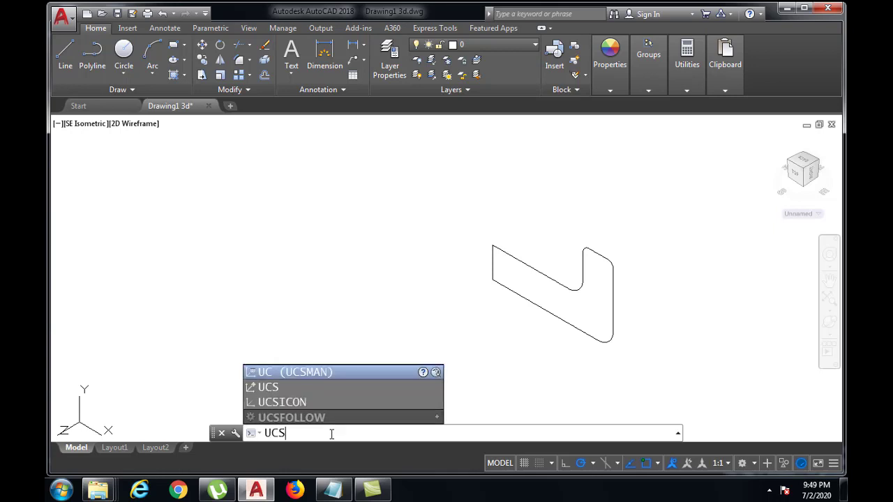
key(Return)
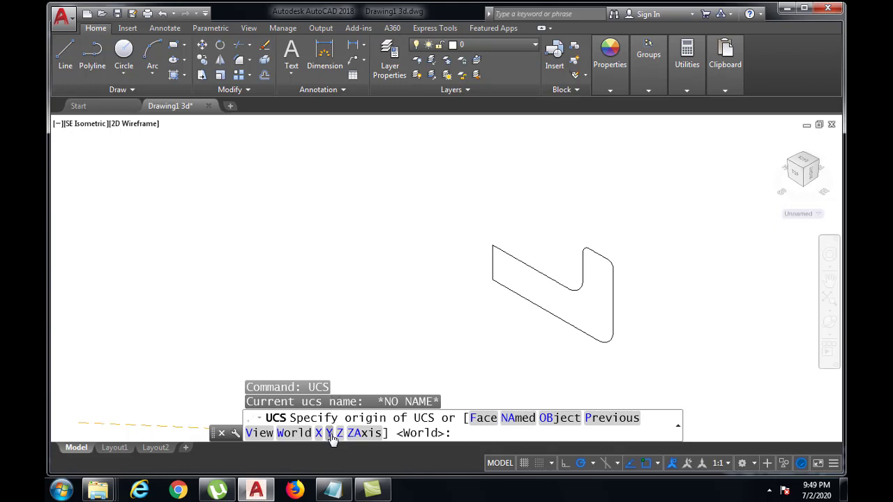
text(M)
key(Return)
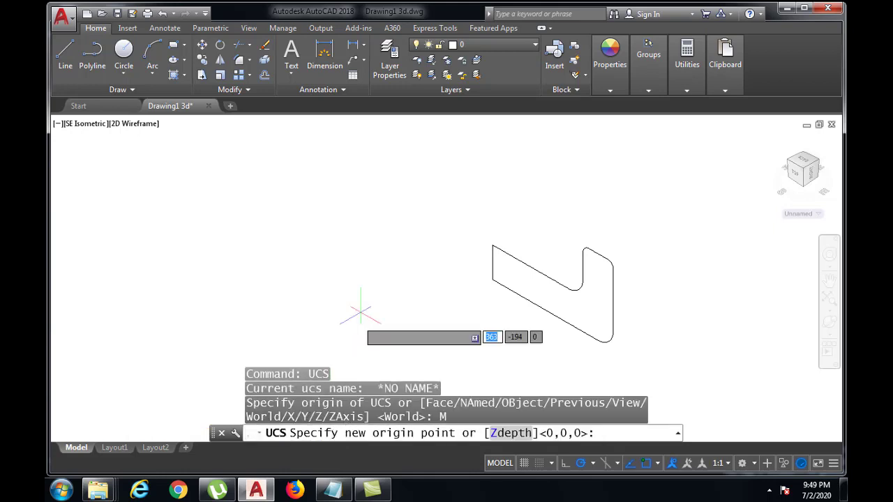
click(493, 245)
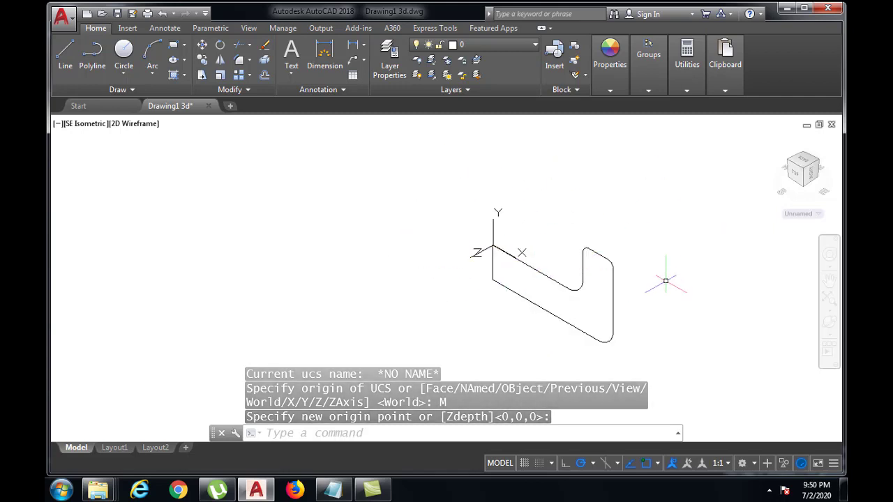
Step: Revolve the filleted L-shaped profile 360° about the Y axis
click(410, 434)
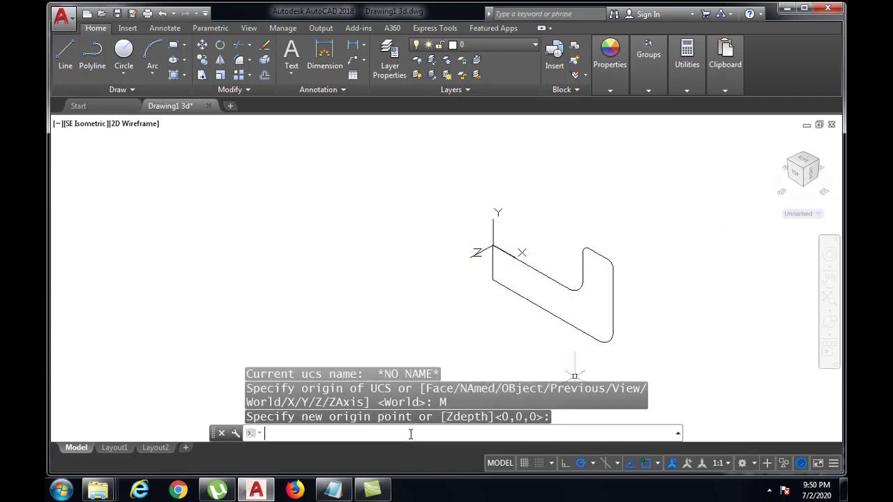
text(REVO)
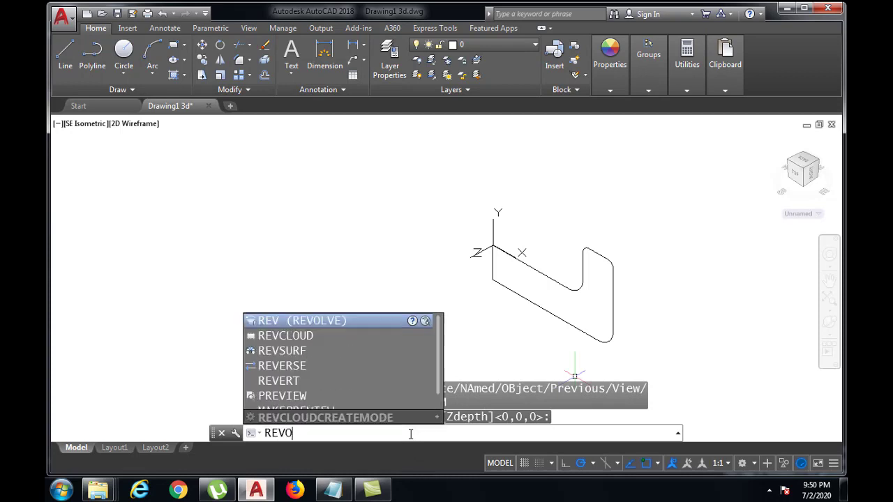
text(LVE)
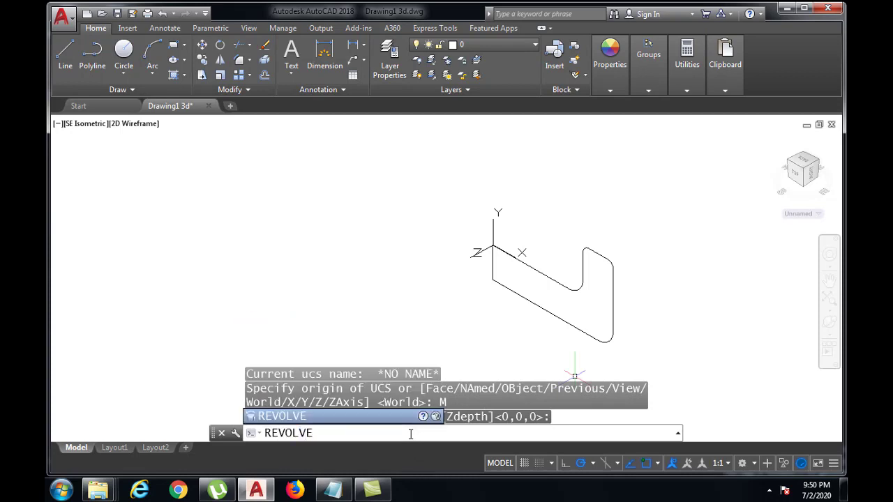
key(Return)
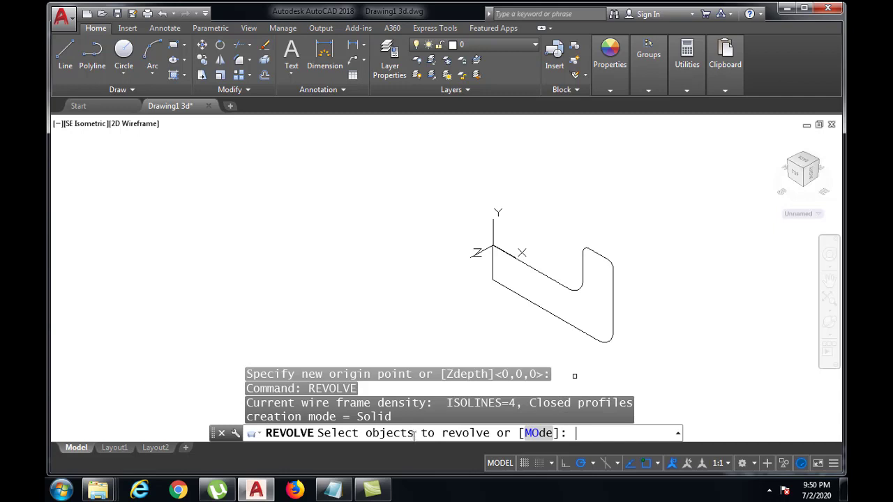
click(614, 325)
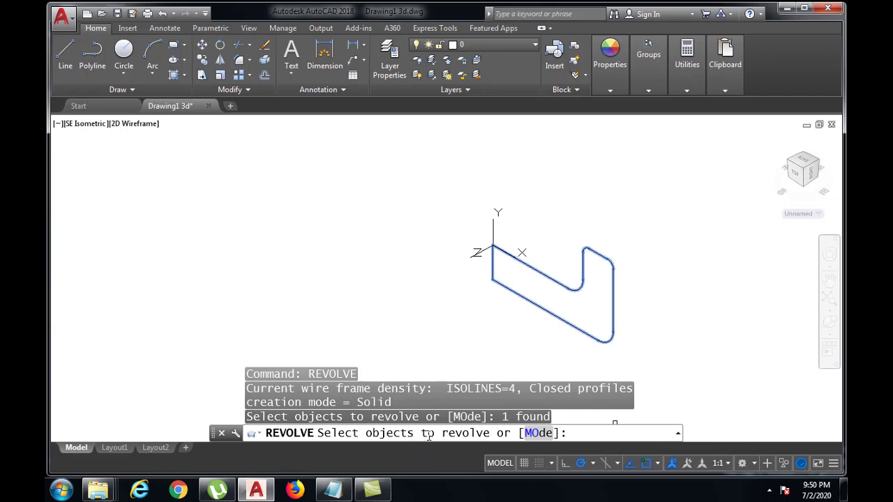
key(Return)
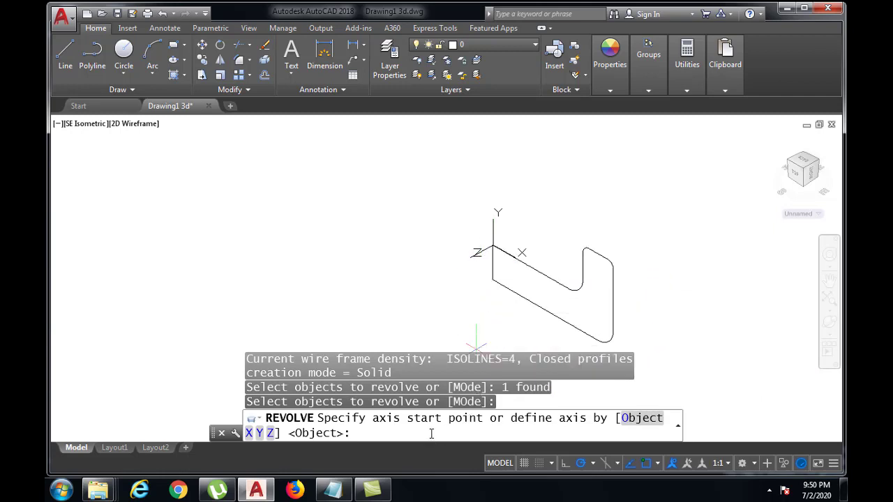
text(Y)
key(Return)
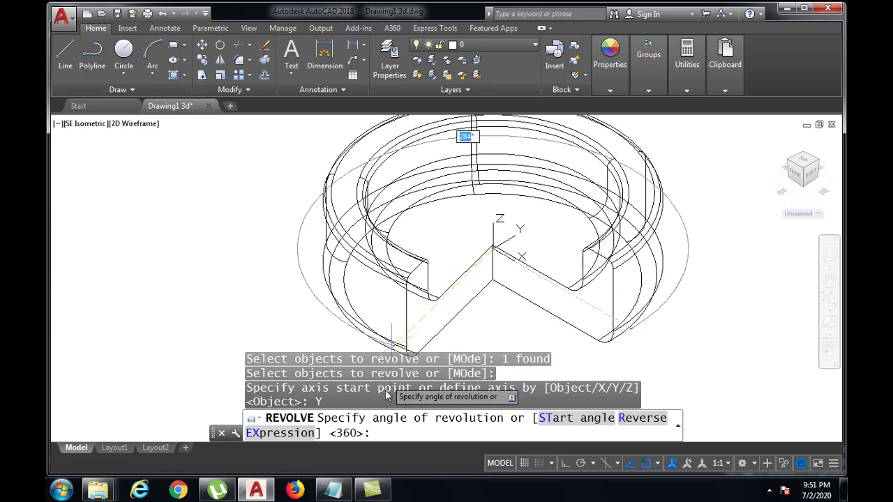
text(360)
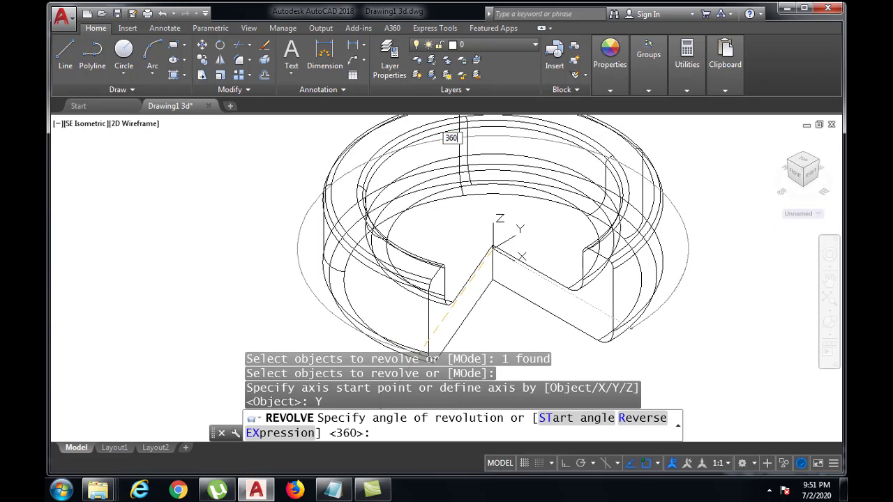
key(Return)
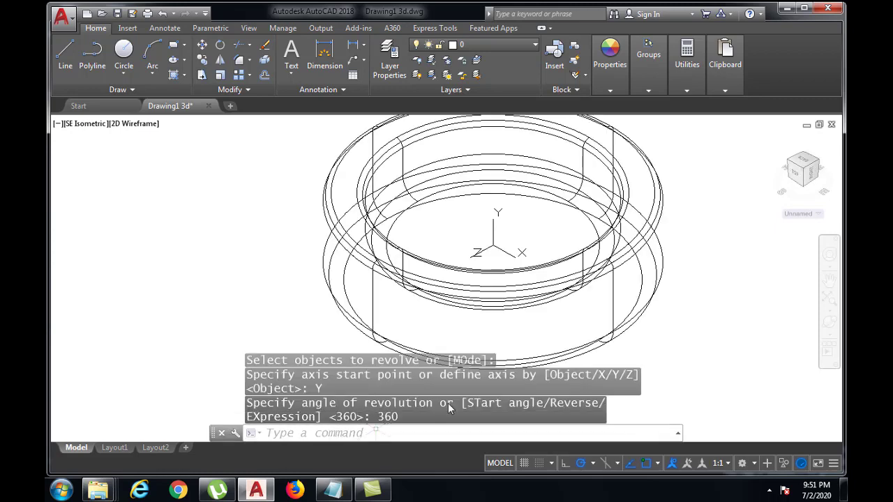
Step: Display the revolved ring with its hidden lines removed using the HIDE command
scroll(499, 308, down, 2)
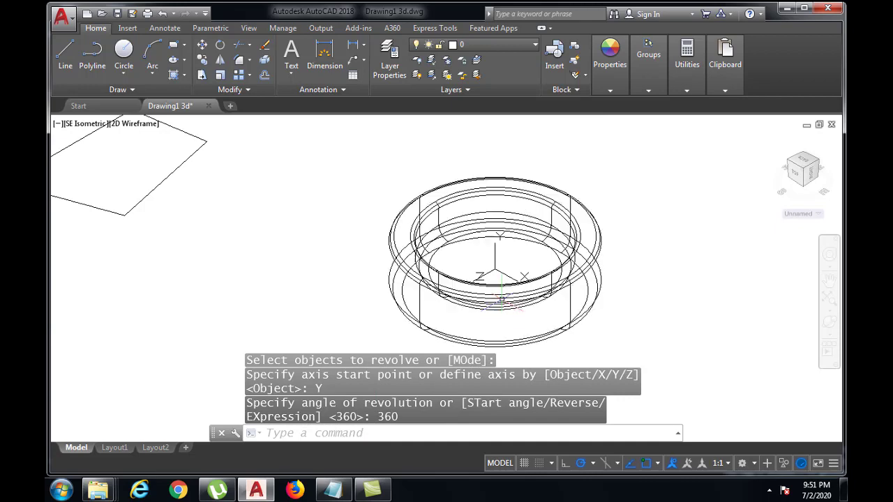
scroll(500, 308, up, 2)
middle_drag(500, 308, 486, 311)
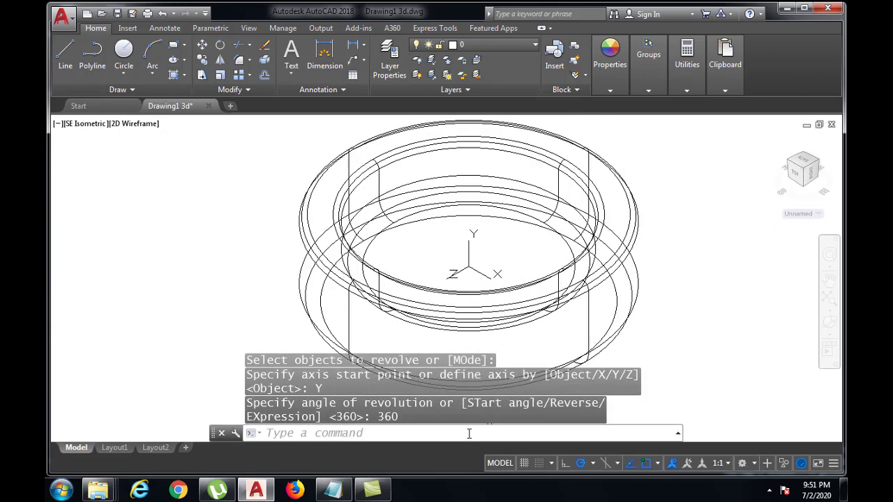
click(448, 432)
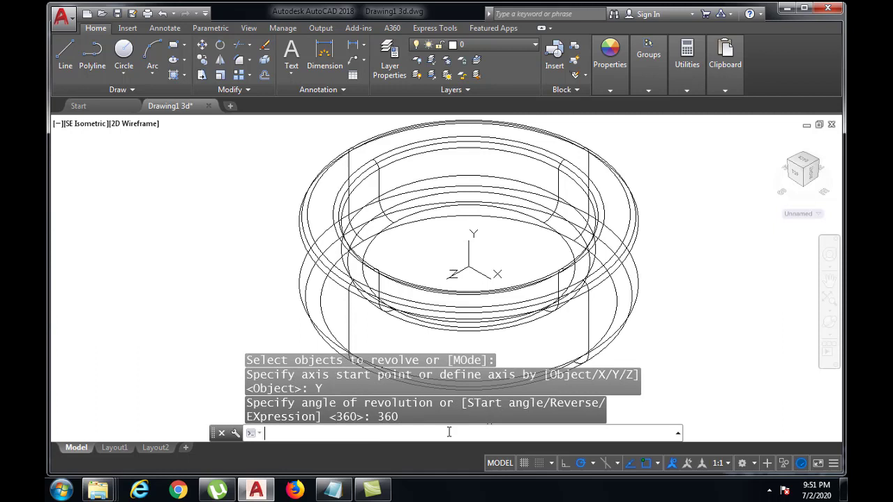
text(HID)
text(E)
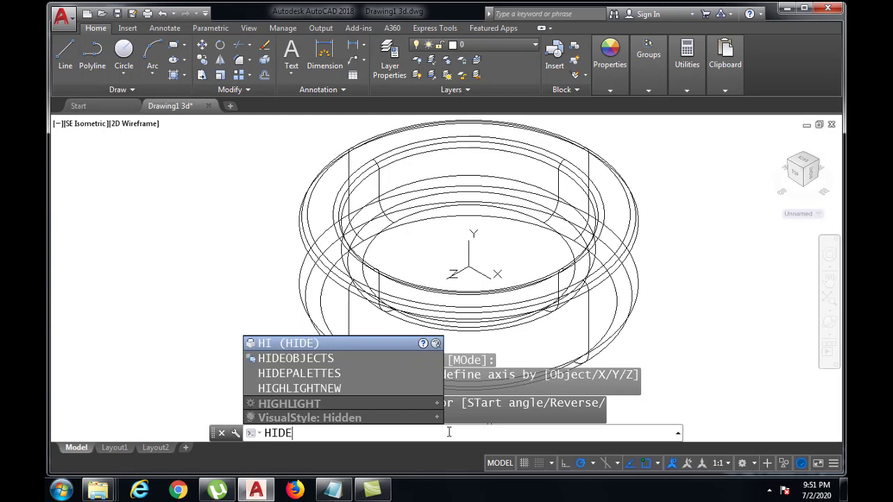
key(Return)
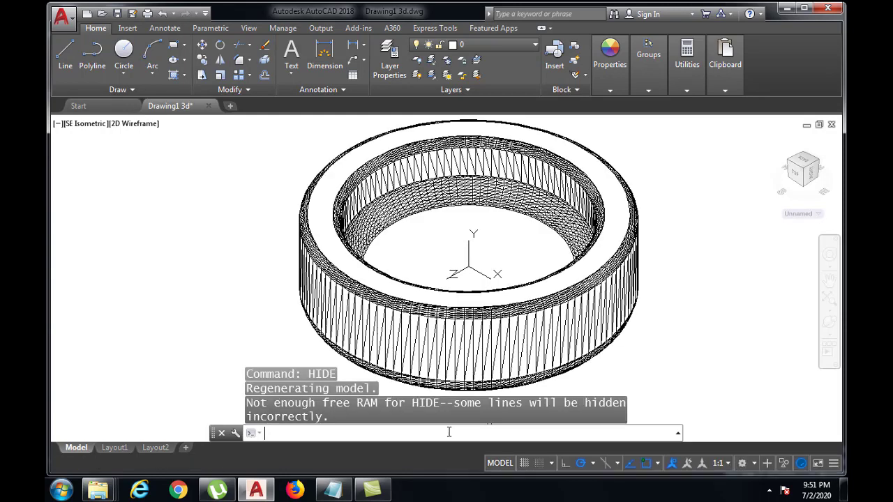
Step: Set the revolved ring's object color to index color red
click(445, 312)
click(611, 89)
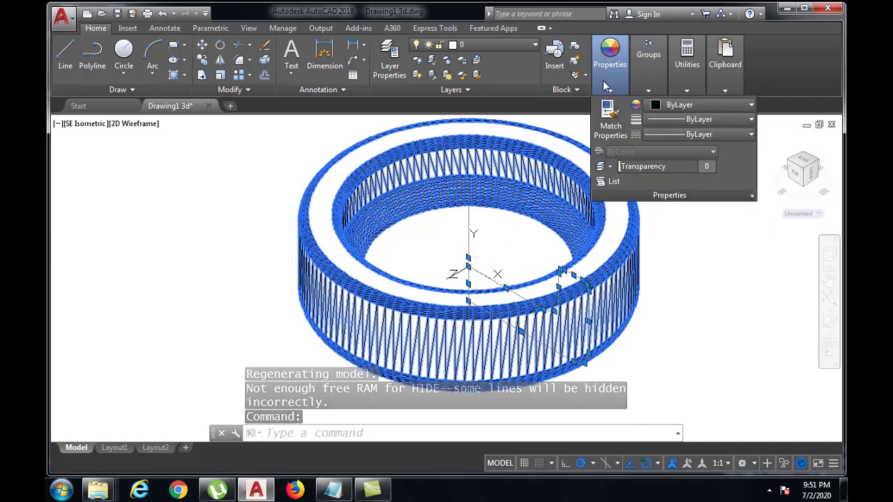
click(670, 105)
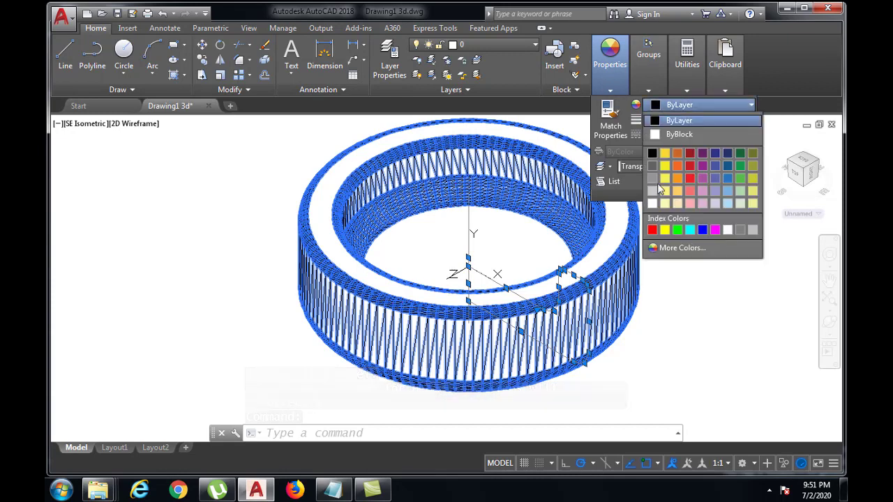
click(652, 229)
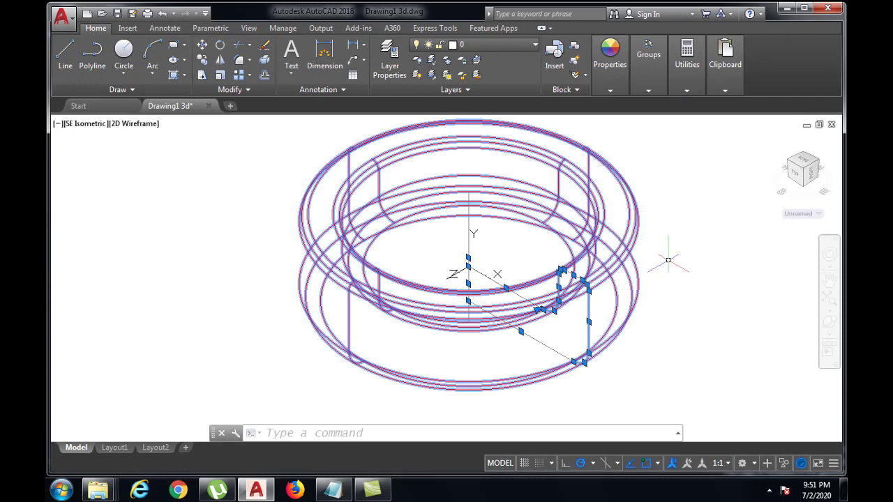
Step: Display the red revolved ring with its hidden lines removed using the HIDE command
scroll(655, 257, down, 2)
scroll(656, 257, up, 2)
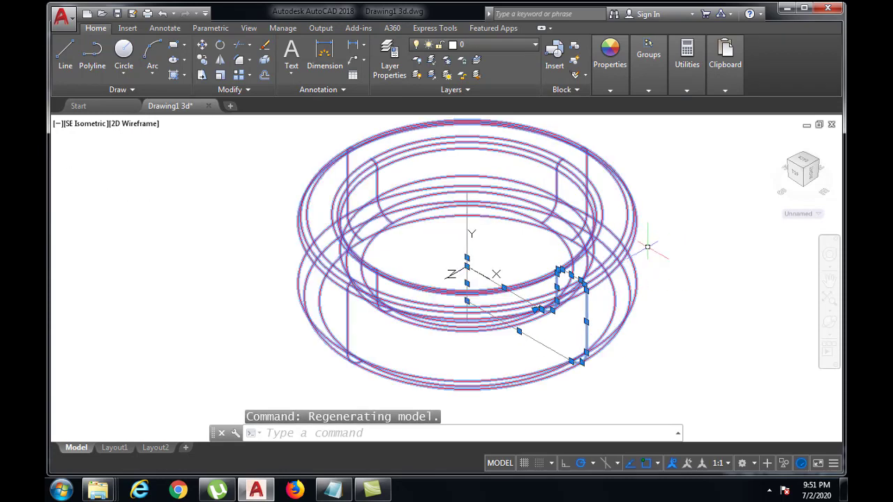
click(292, 433)
text(HIDE)
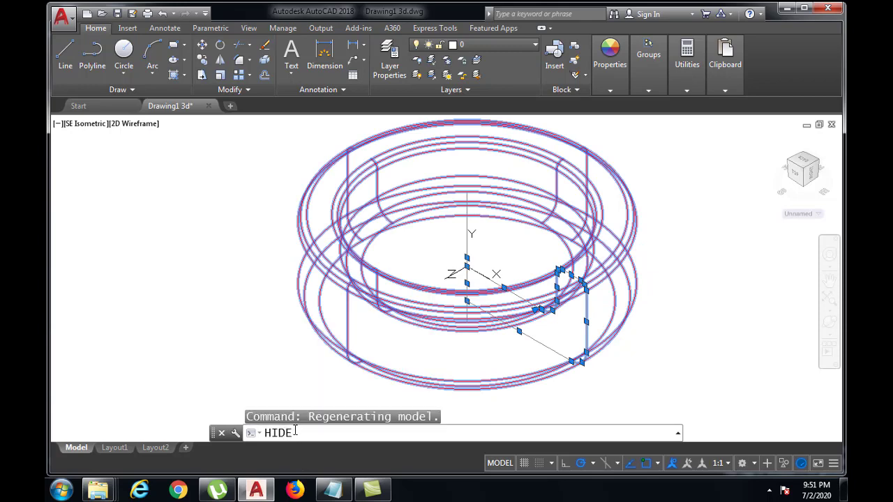
key(Return)
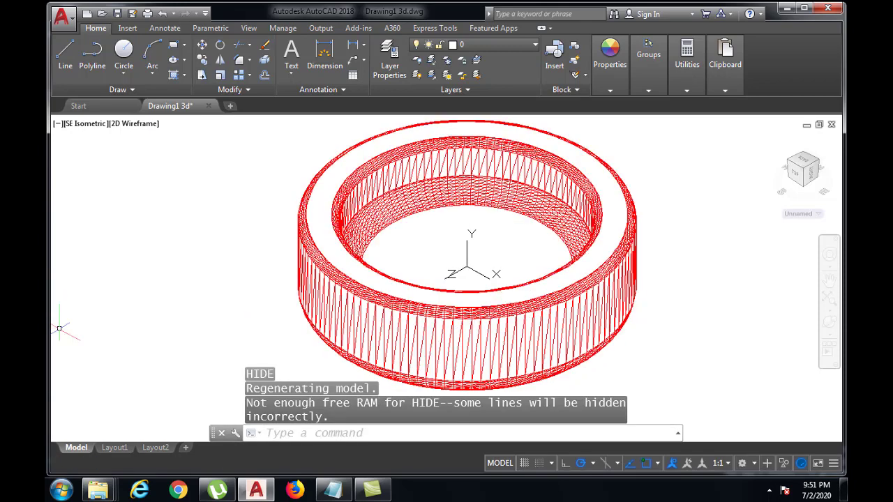
Step: Shade the red revolved ring using the SHADE command
click(276, 433)
text(S)
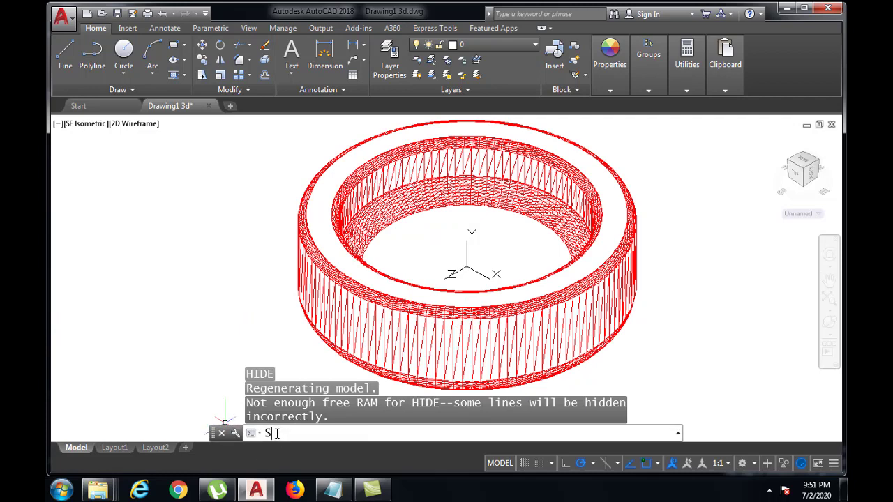
text(HADE)
key(Return)
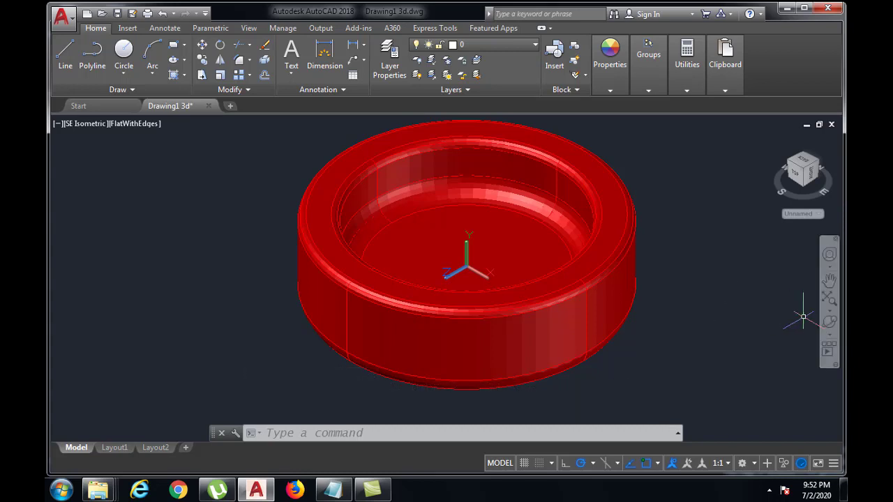
Step: Set the shaded ring spinning with Continuous Orbit to view it from different sides
click(832, 326)
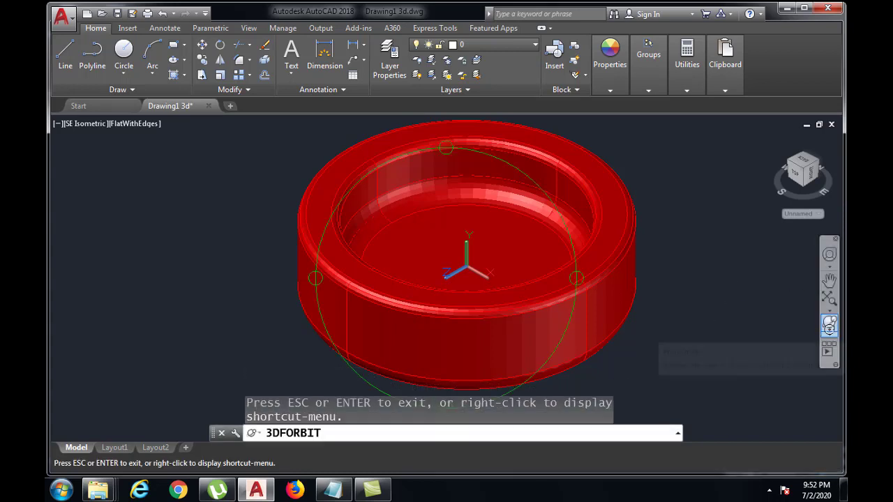
click(829, 335)
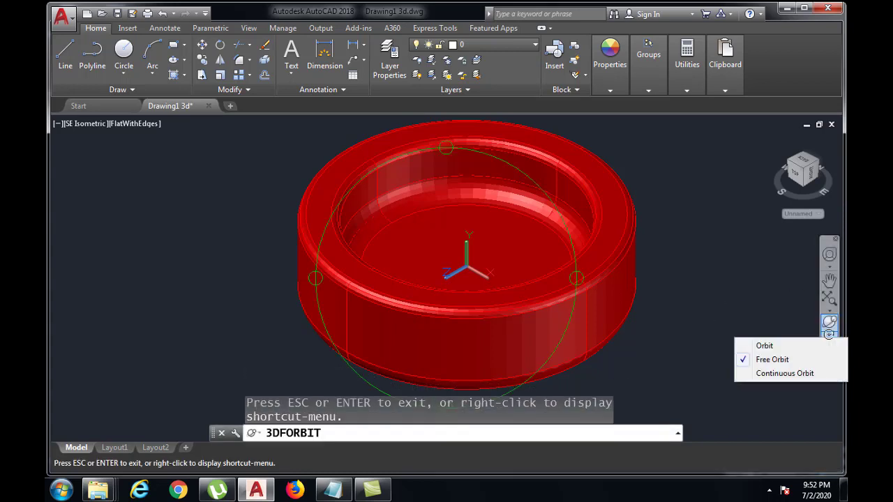
click(780, 374)
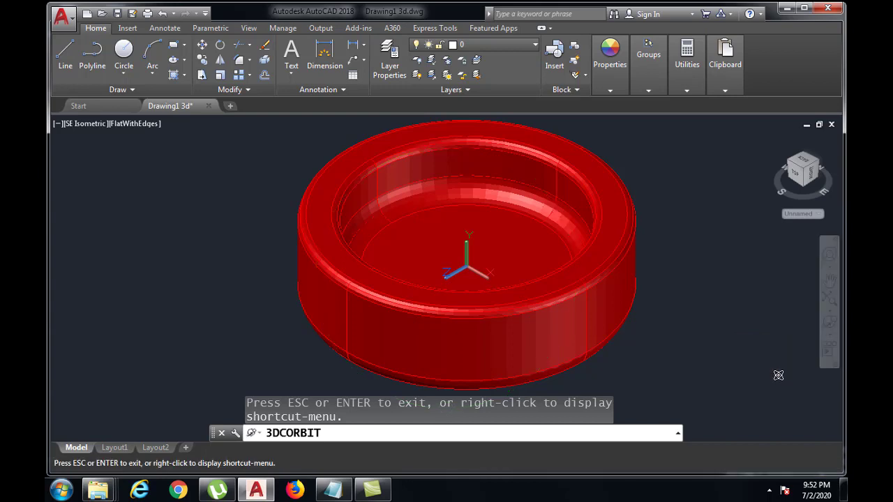
drag(505, 302, 499, 302)
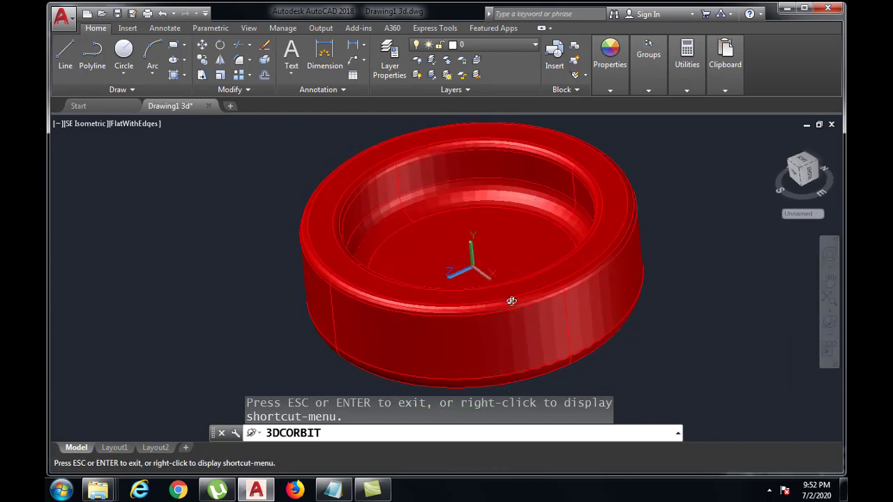
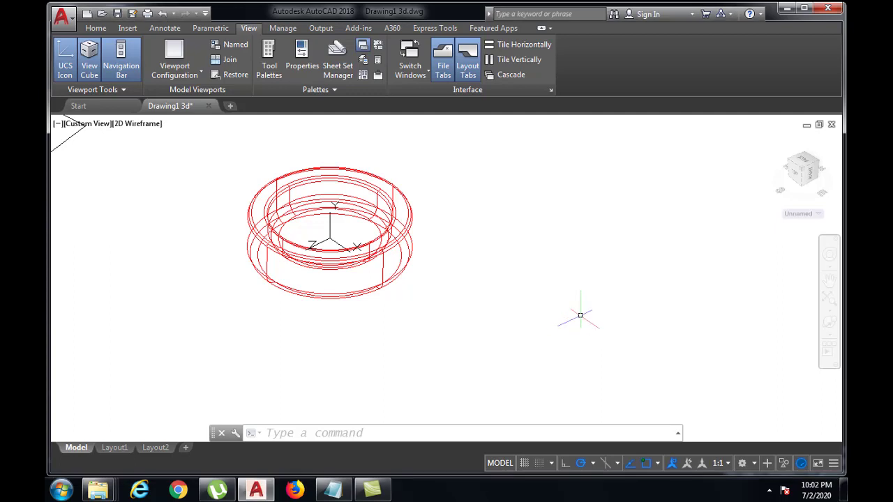
Step: Start a polyline in the empty area beside the red ring with a straight segment 50 units long at 0°
click(367, 433)
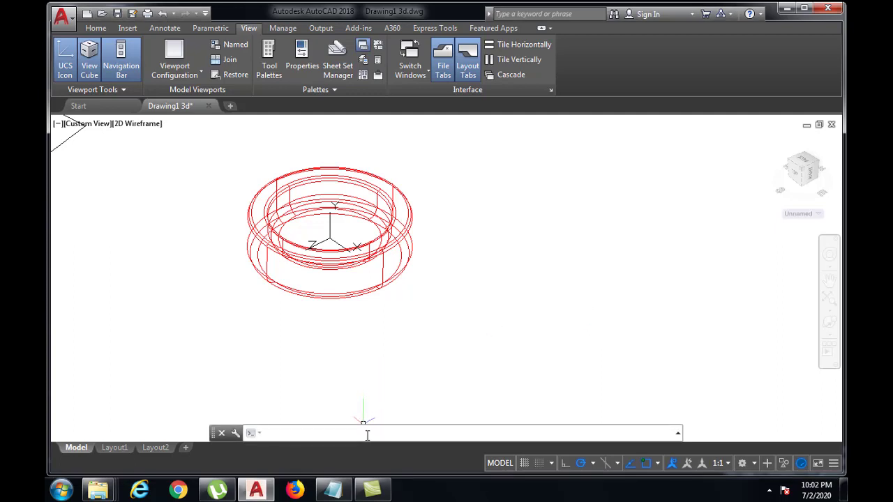
text(PLINE)
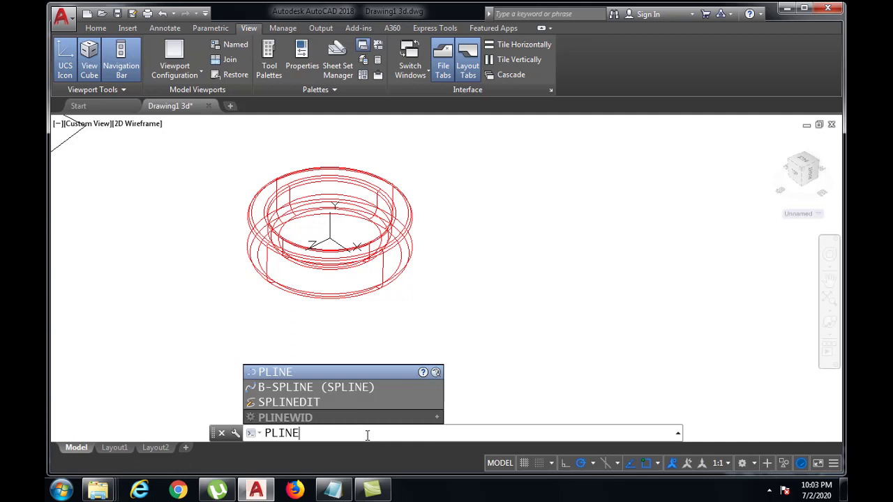
key(Return)
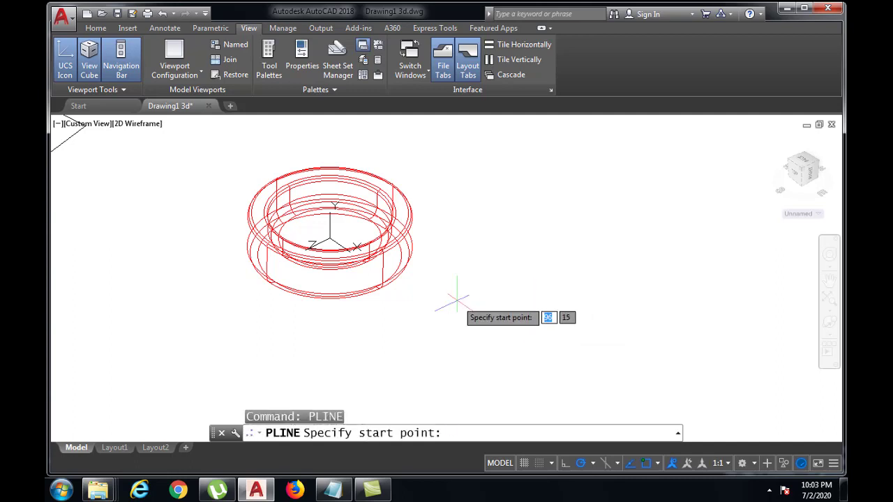
click(501, 311)
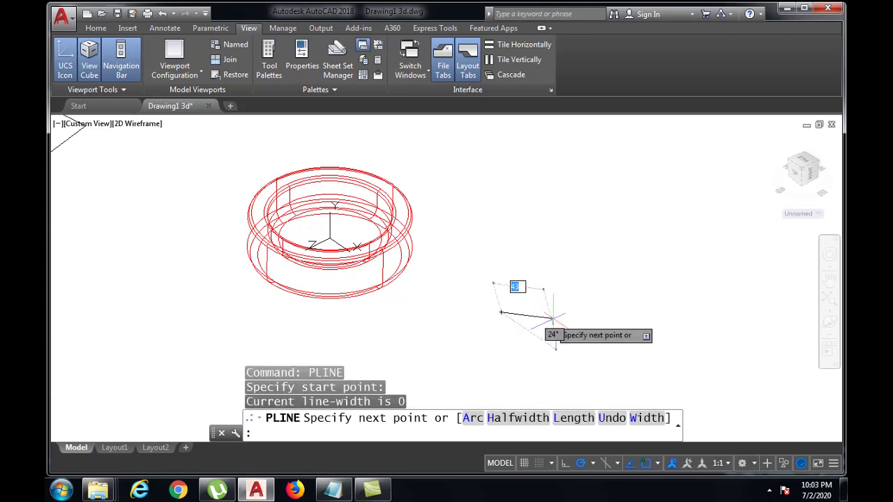
text(50)
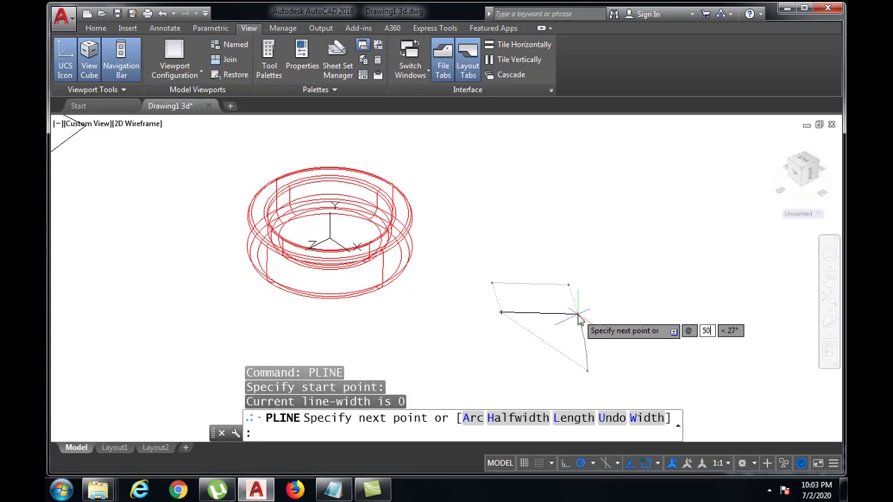
key(Tab)
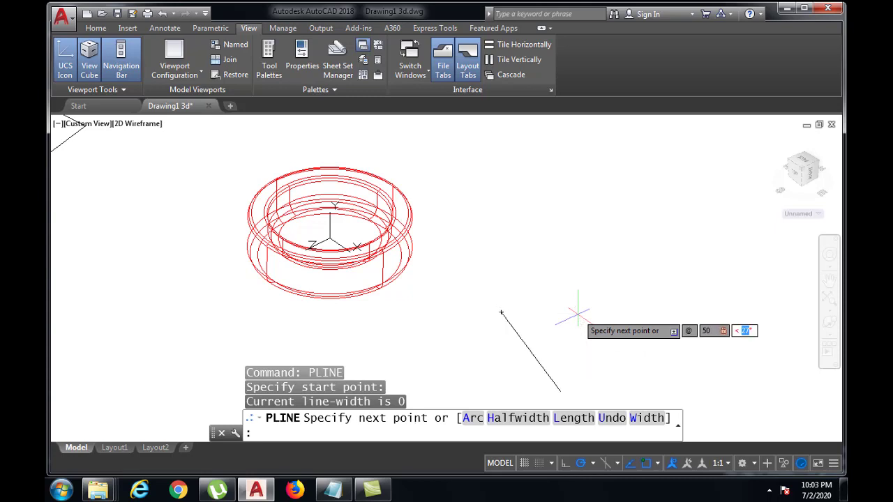
text(0)
key(Return)
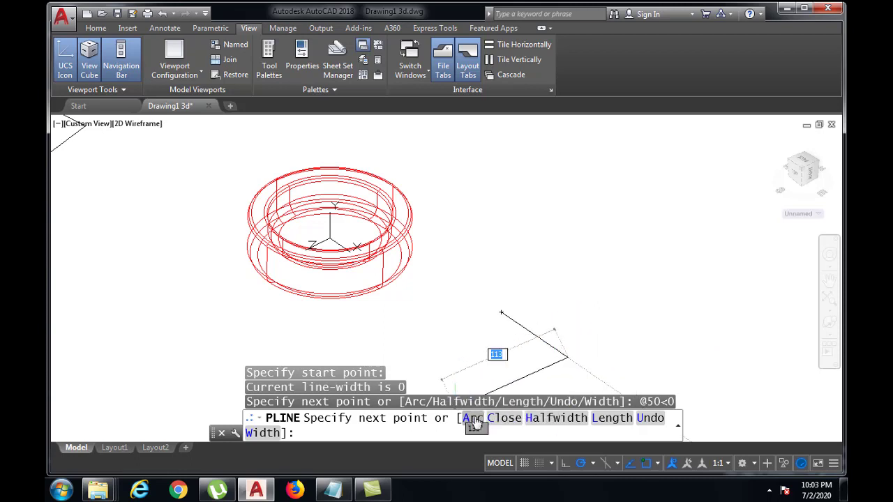
text(A)
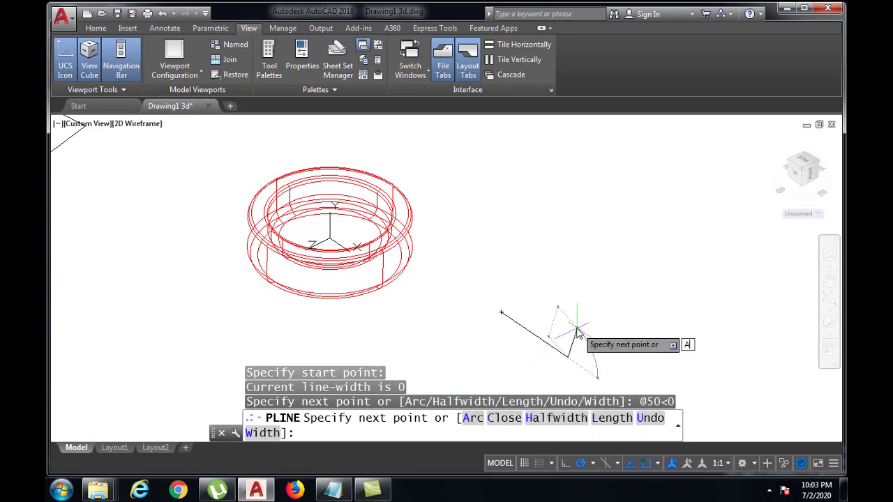
key(Return)
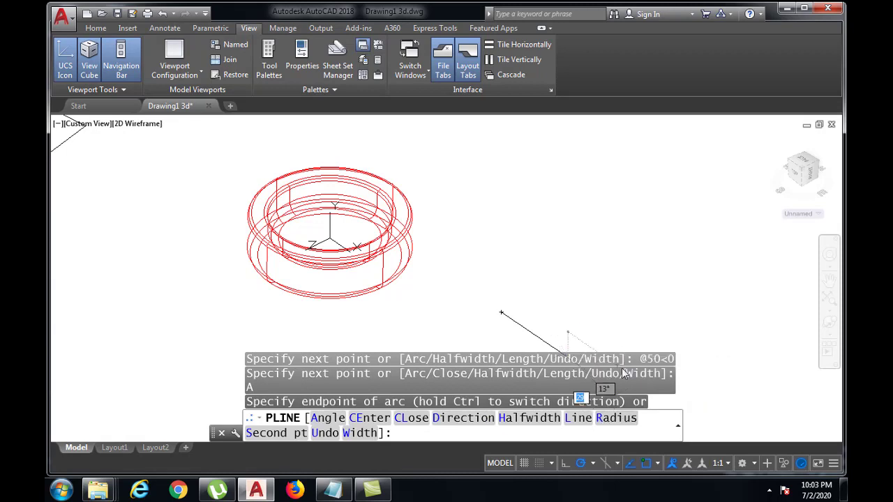
text(R)
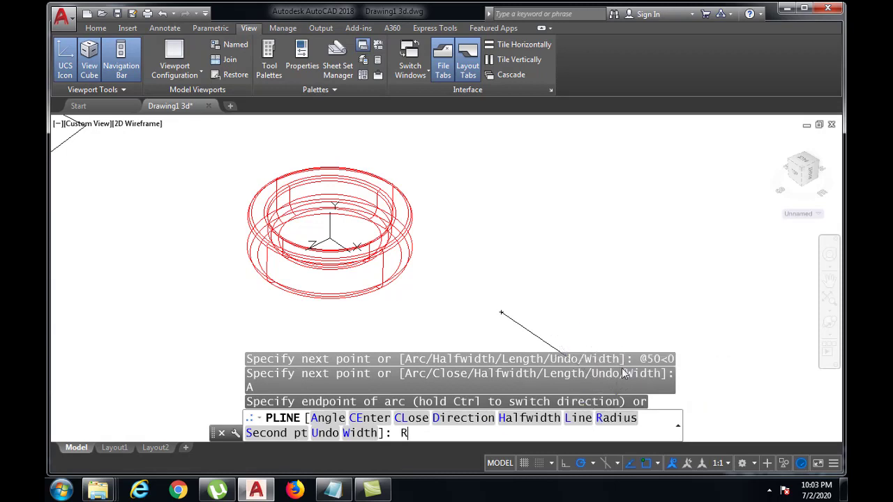
key(Return)
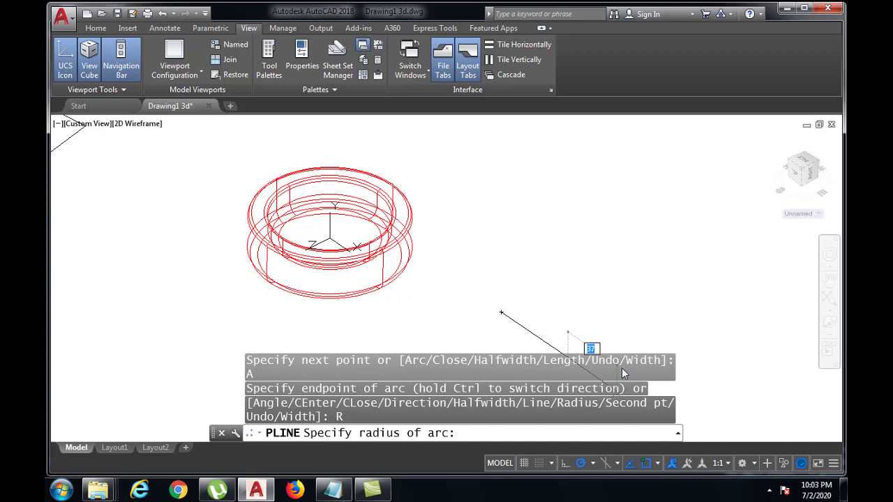
text(20)
key(Return)
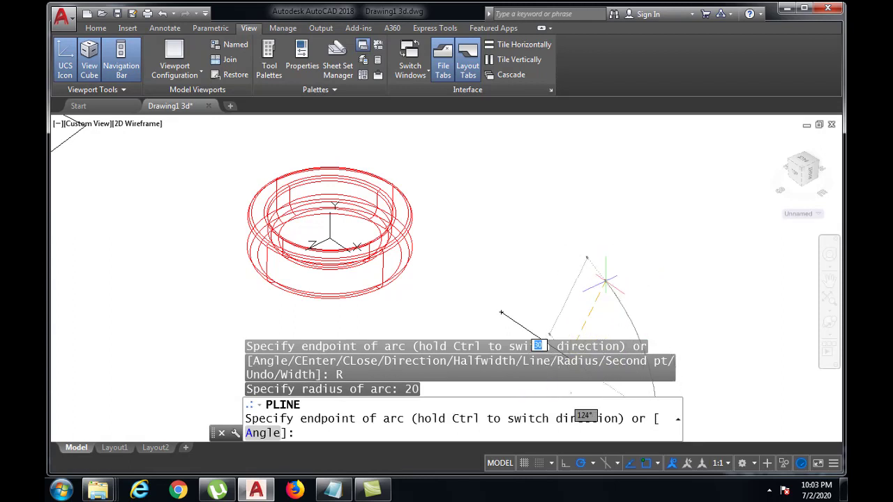
text(@4)
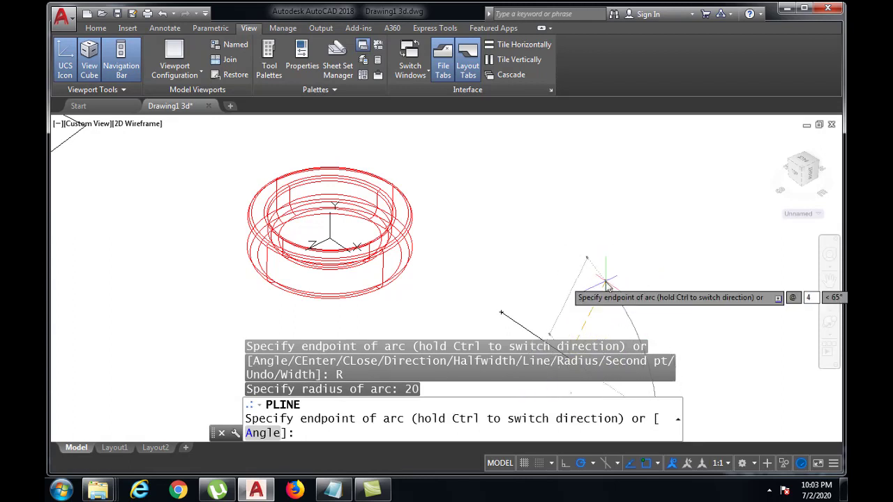
text(0<90)
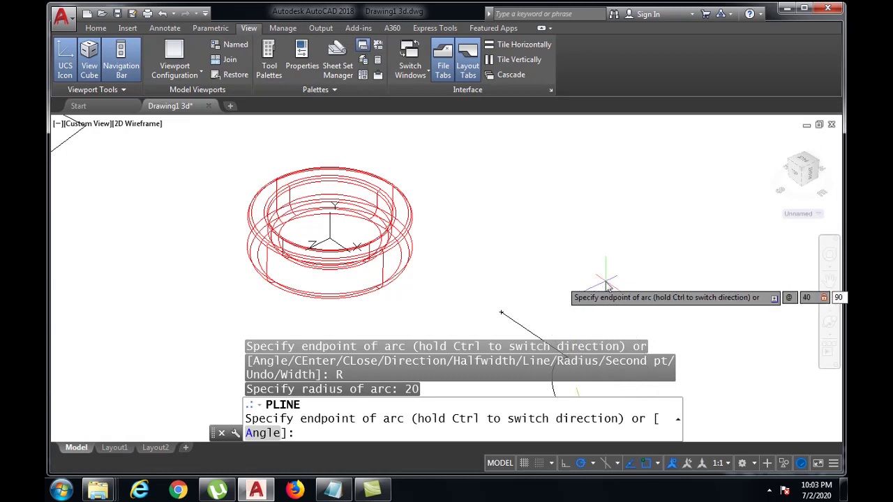
key(Return)
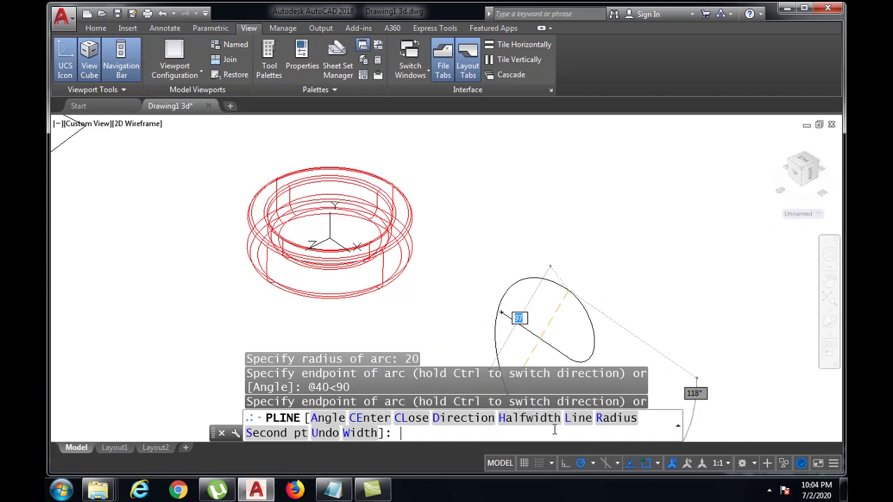
text(L)
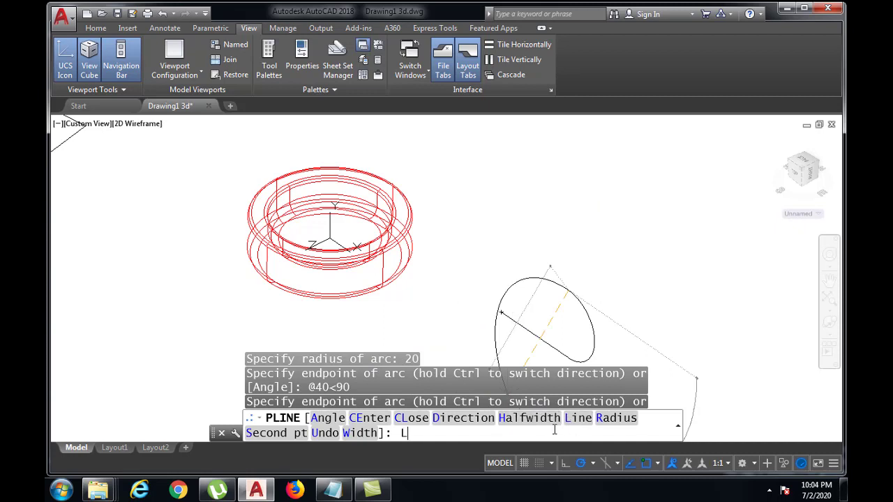
key(Return)
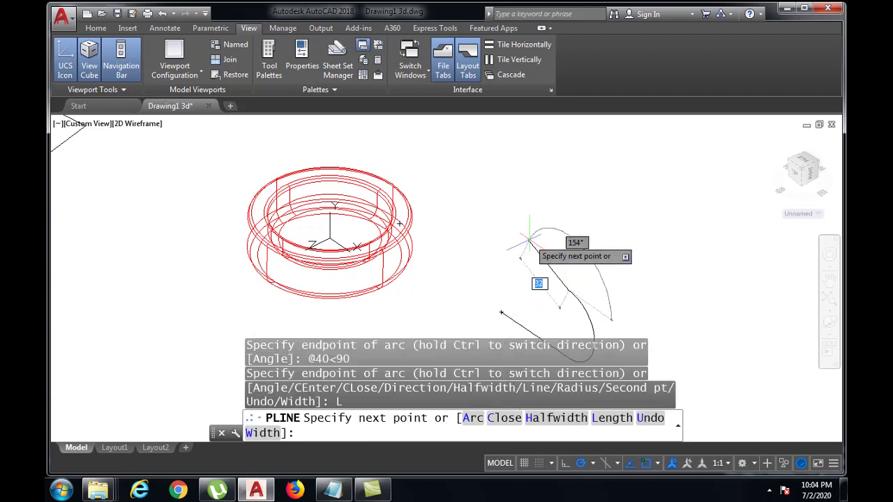
text(@5)
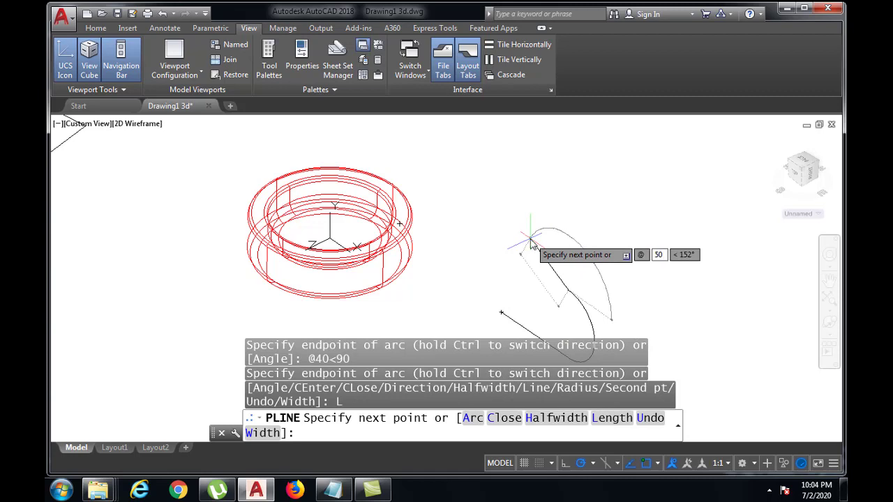
text(0)
key(Tab)
text(180)
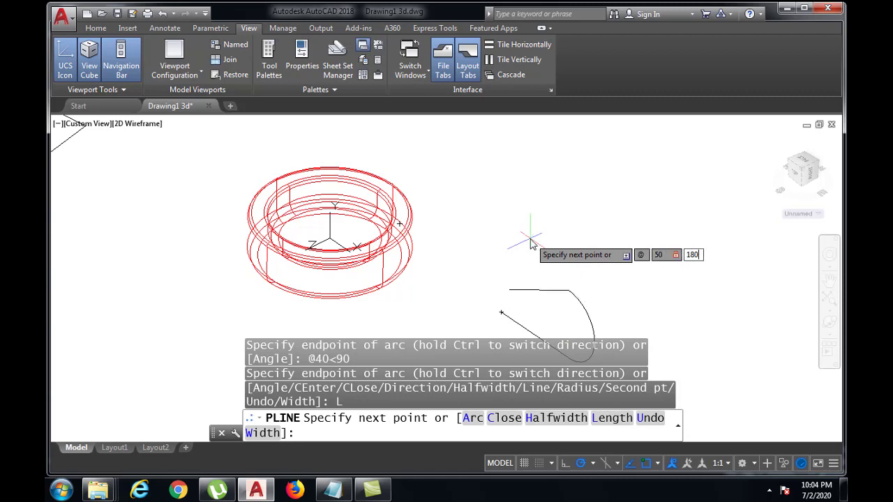
key(Return)
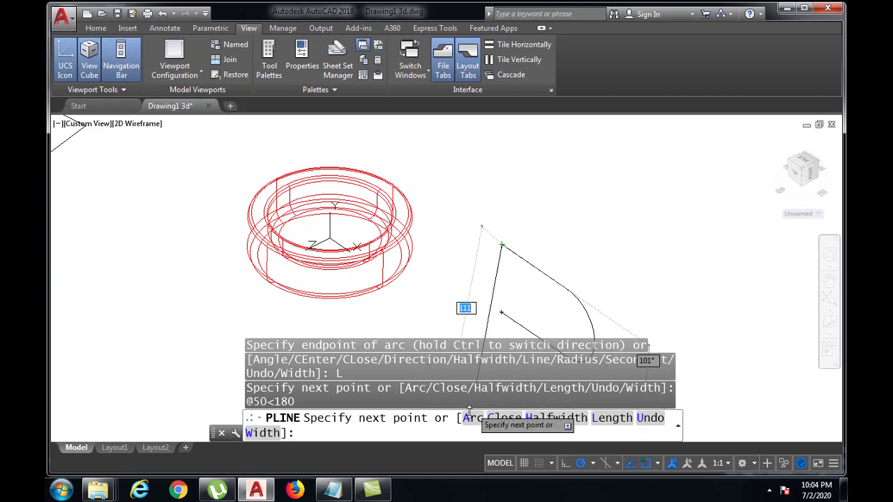
click(466, 424)
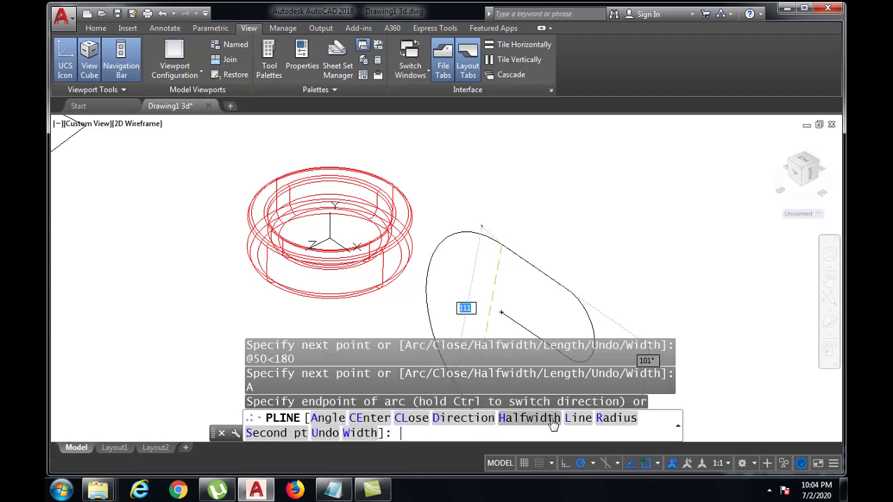
click(597, 420)
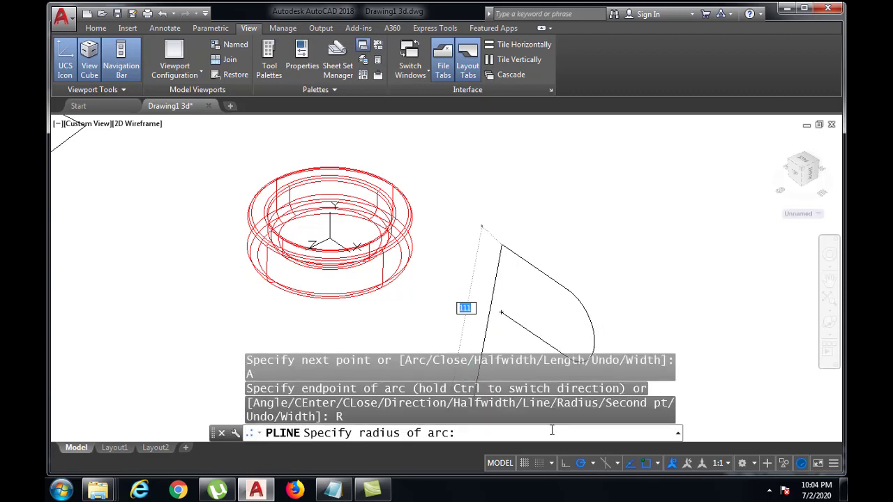
text(20)
key(Return)
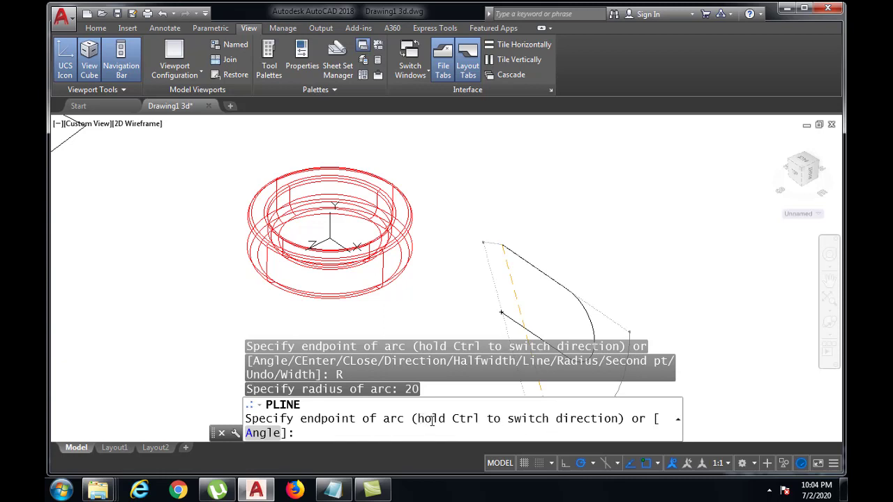
text(@)
text(40<-90)
key(Return)
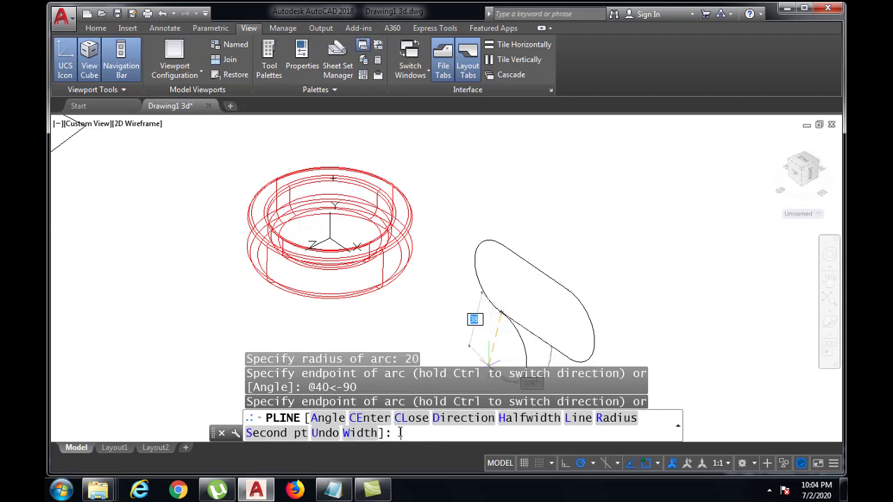
text(cl)
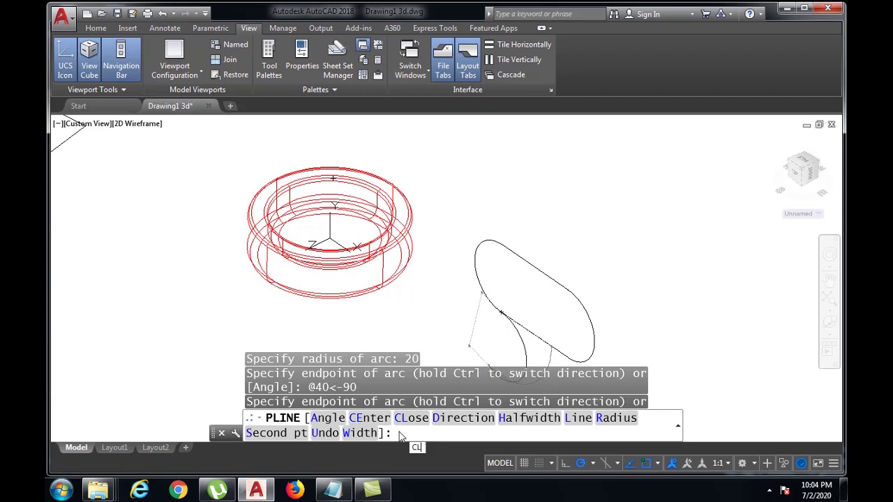
key(Return)
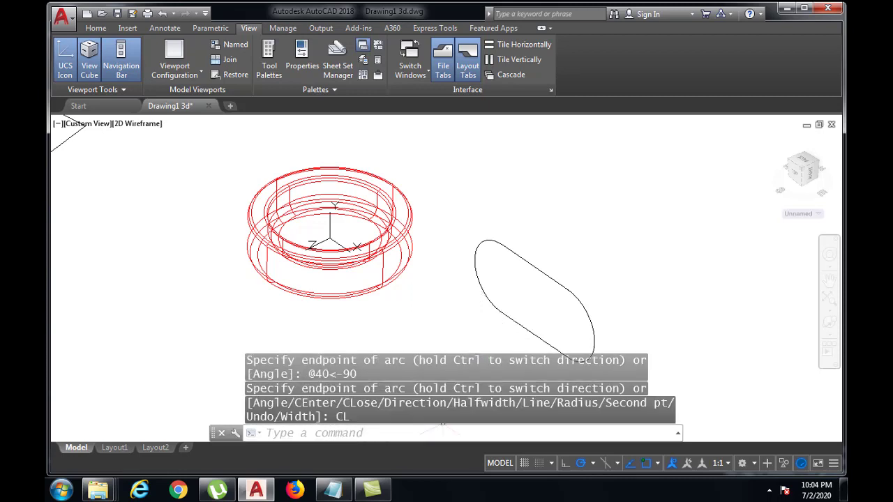
Step: Rotate the UCS 90° about its Y axis
middle_drag(594, 280, 598, 252)
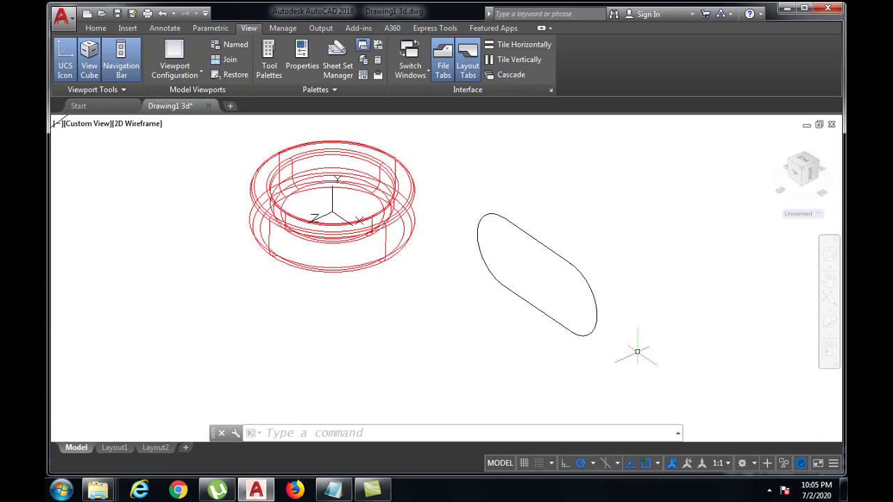
text(ucs)
key(Return)
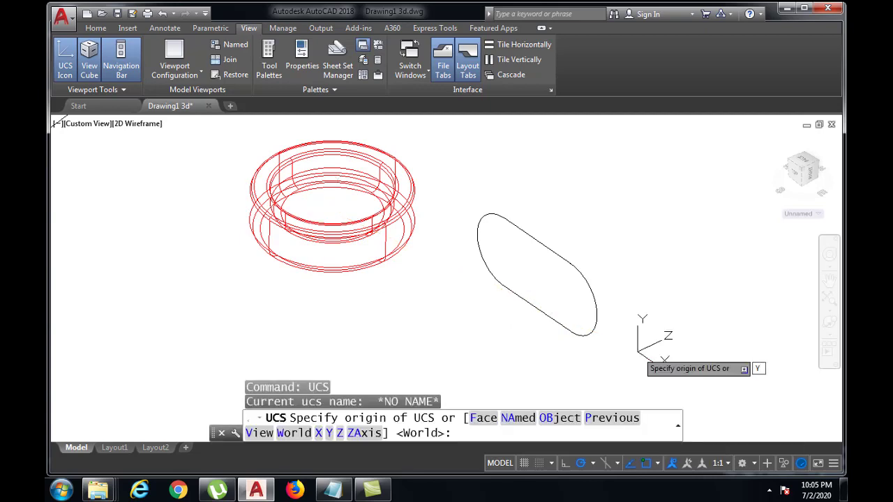
text(y)
key(Return)
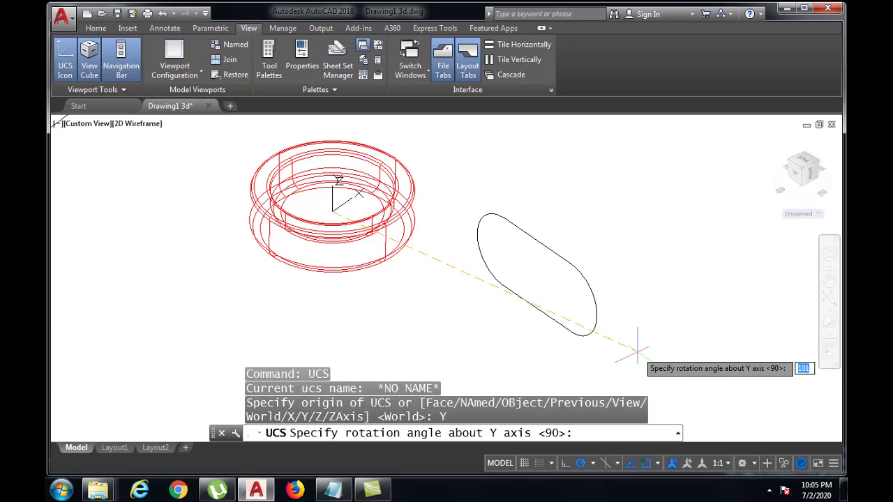
text(90)
key(Return)
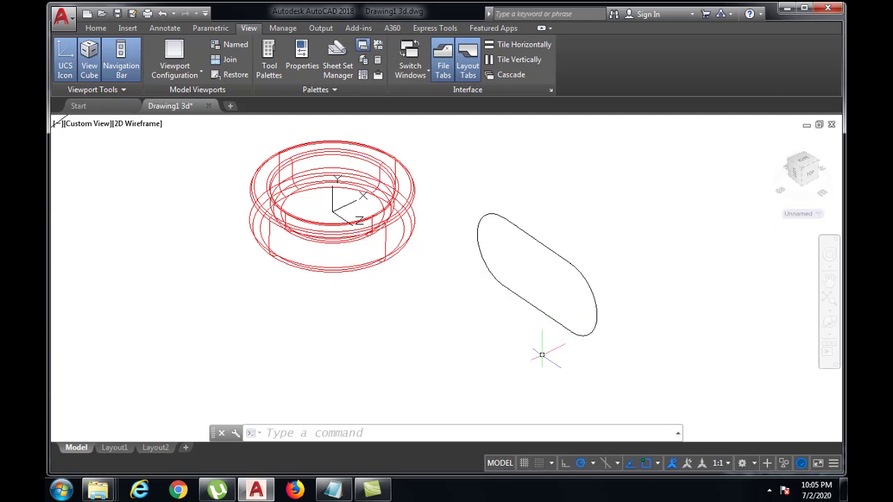
Step: Draw a circle of radius 5 centred on the slot outline's lower endpoint
text(IRC)
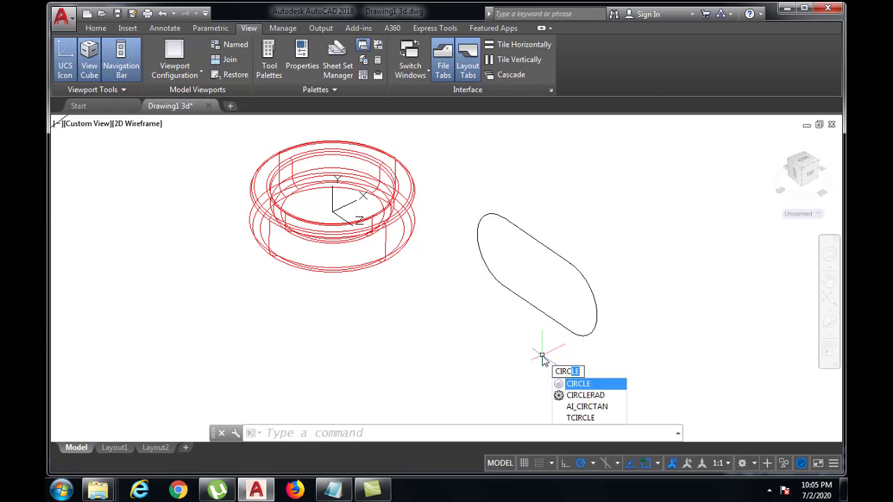
text(LE)
key(Return)
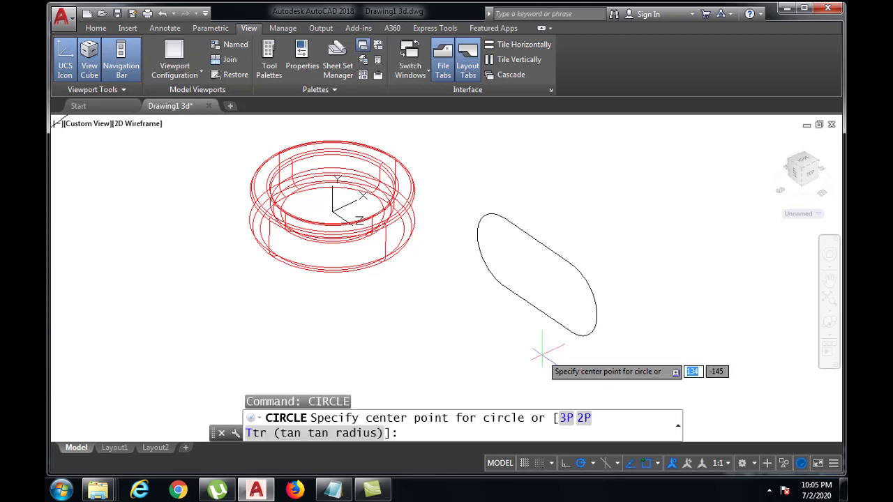
text(END)
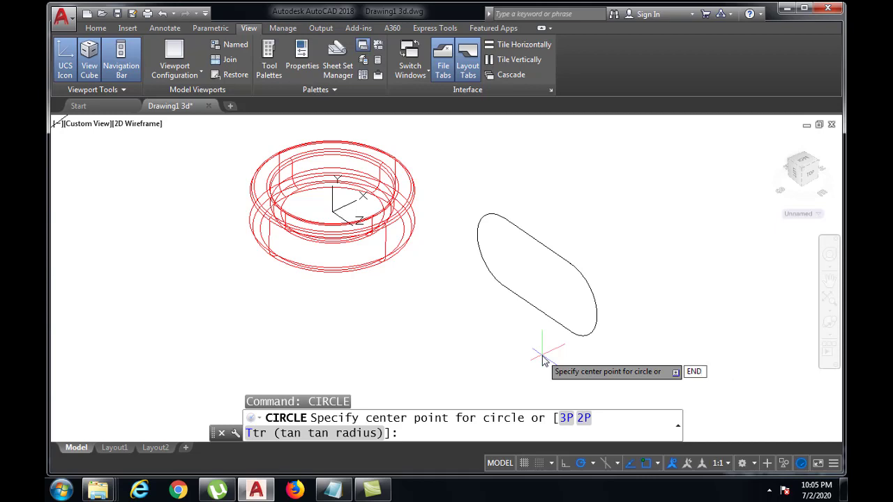
key(Return)
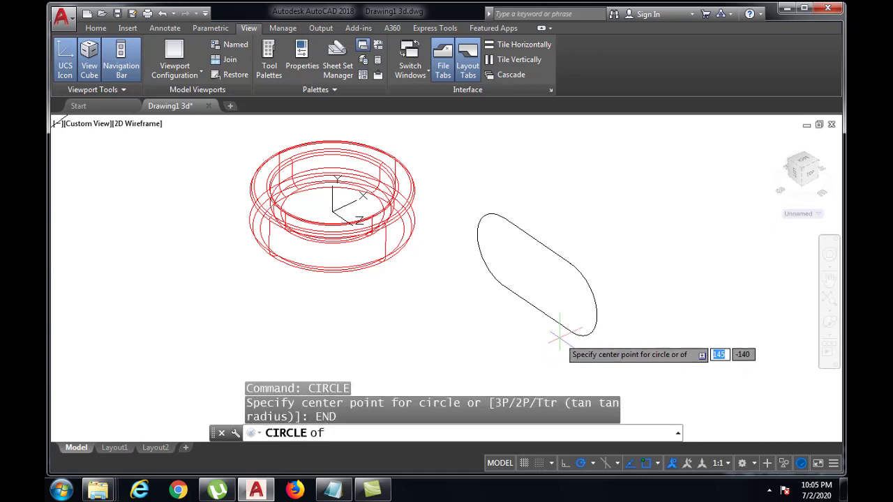
click(570, 331)
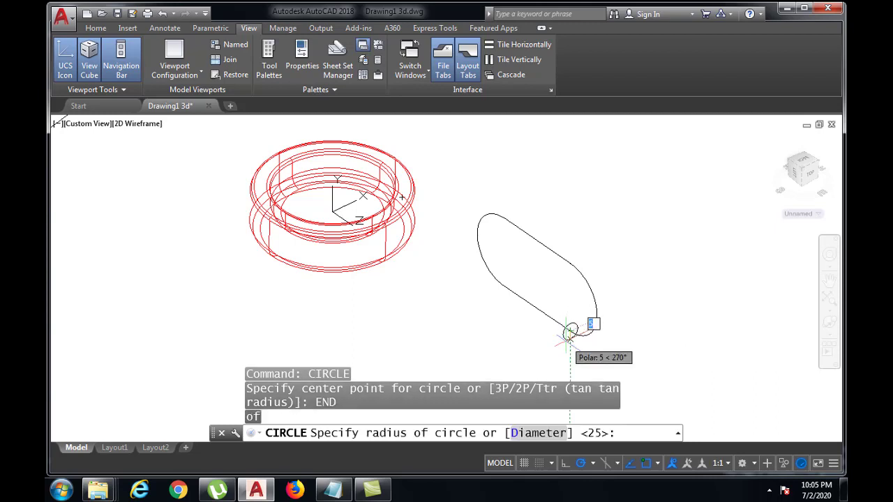
text(5)
key(Return)
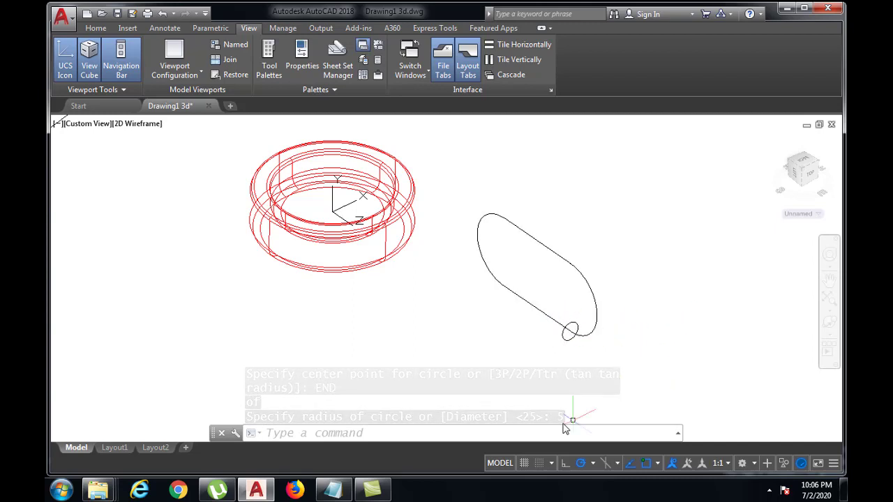
Step: Extrude the small circle along the closed slot-shaped polyline using the Path option
scroll(560, 298, up, 3)
scroll(560, 299, down, 1)
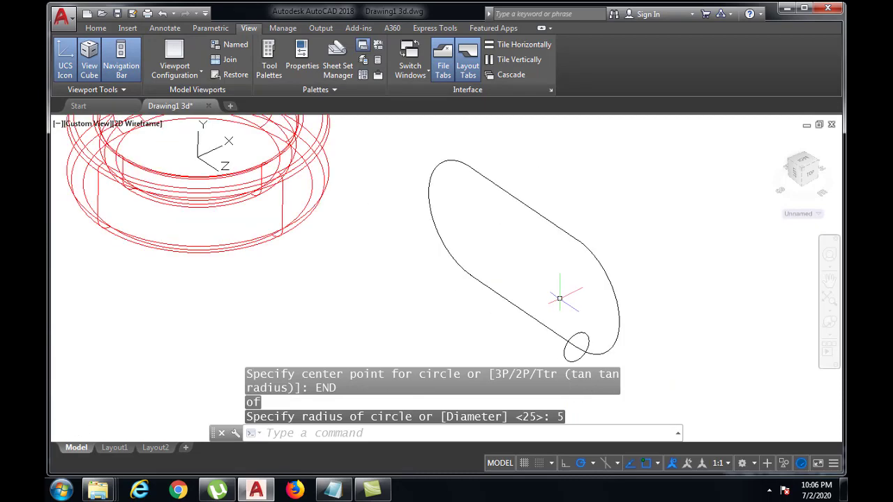
middle_drag(559, 299, 478, 293)
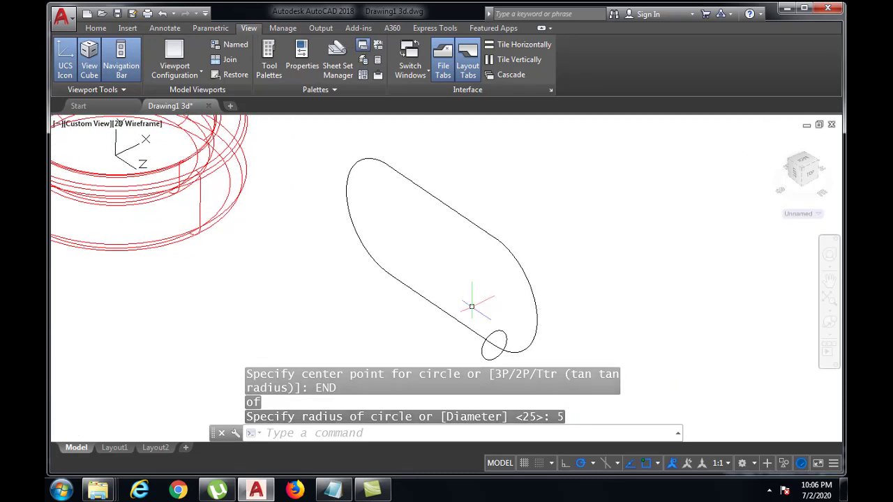
click(401, 433)
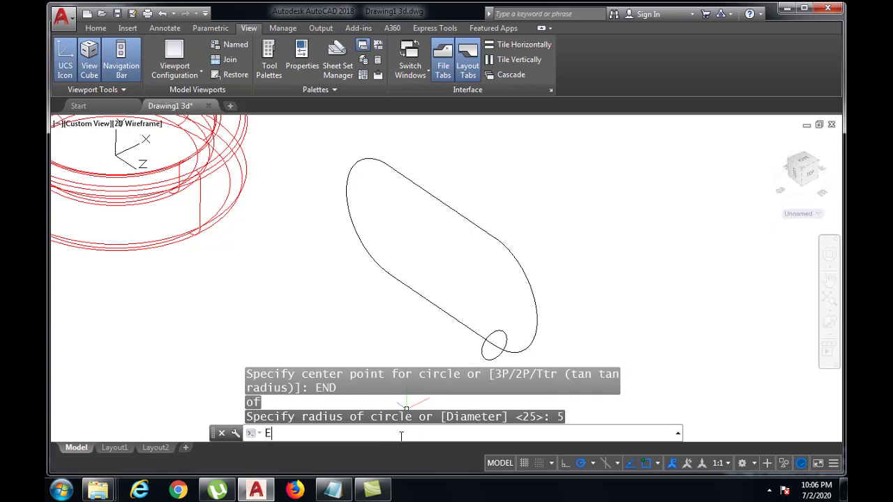
text(EXTRU)
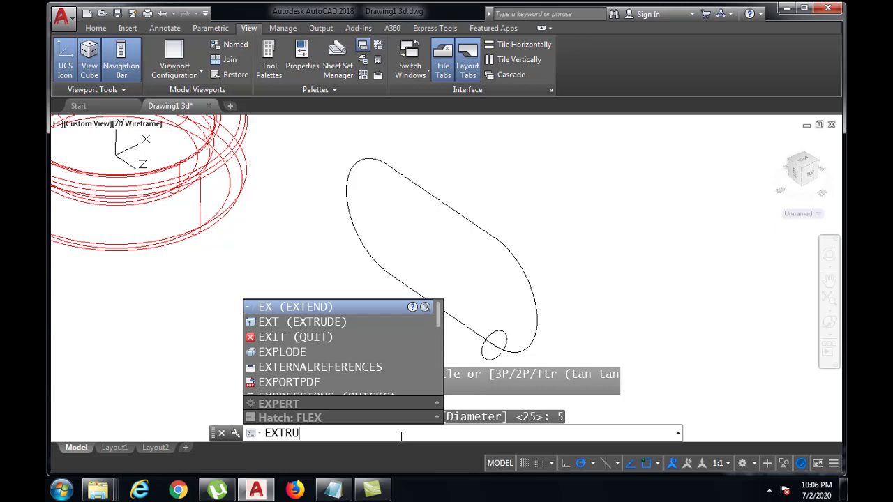
text(DE)
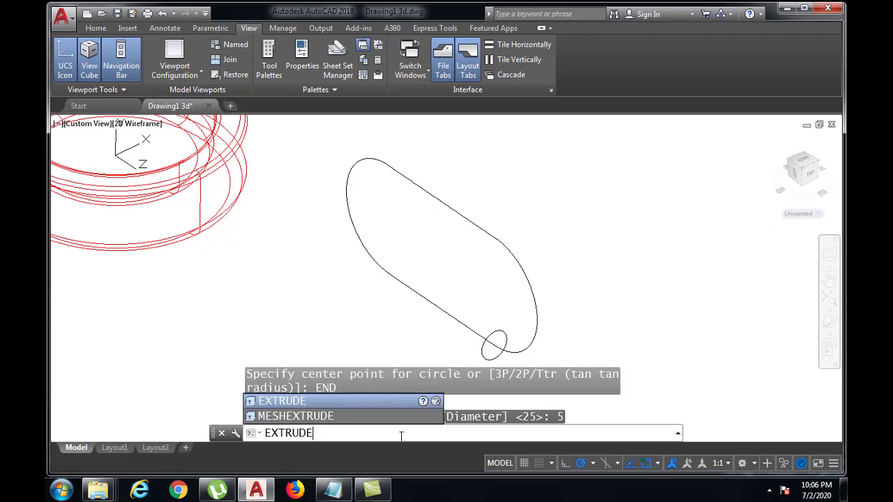
key(Return)
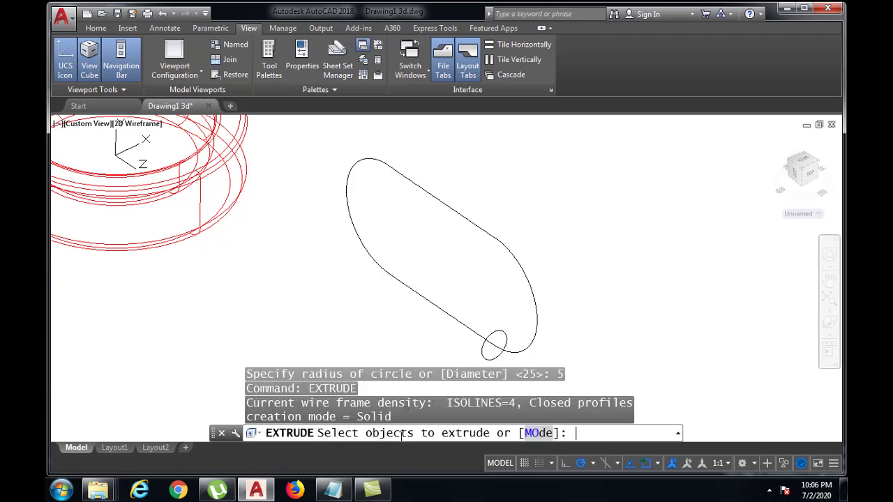
click(495, 357)
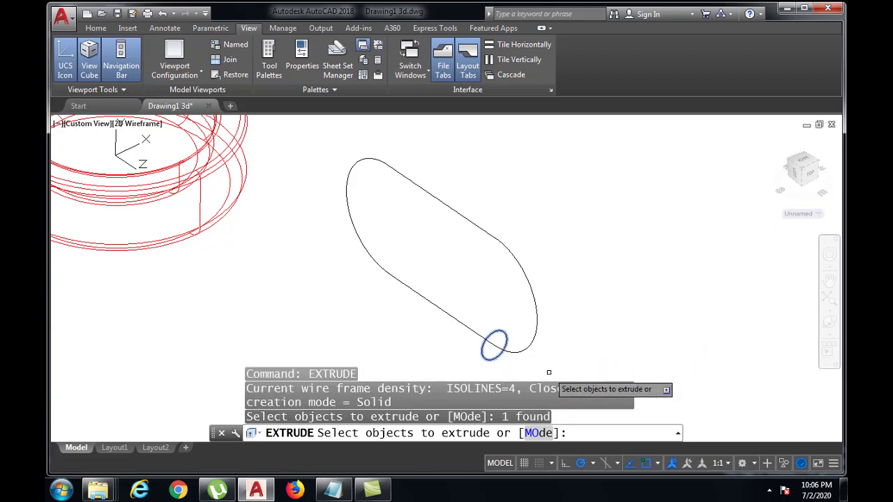
key(Return)
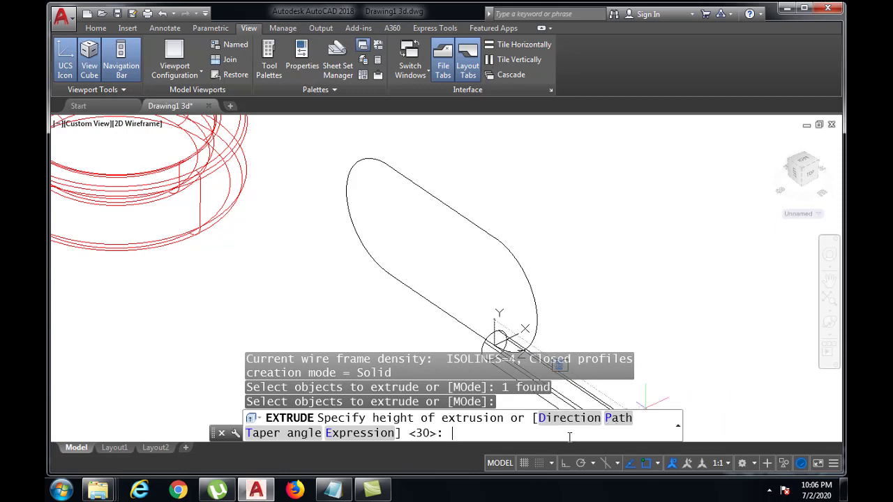
text(P)
key(Return)
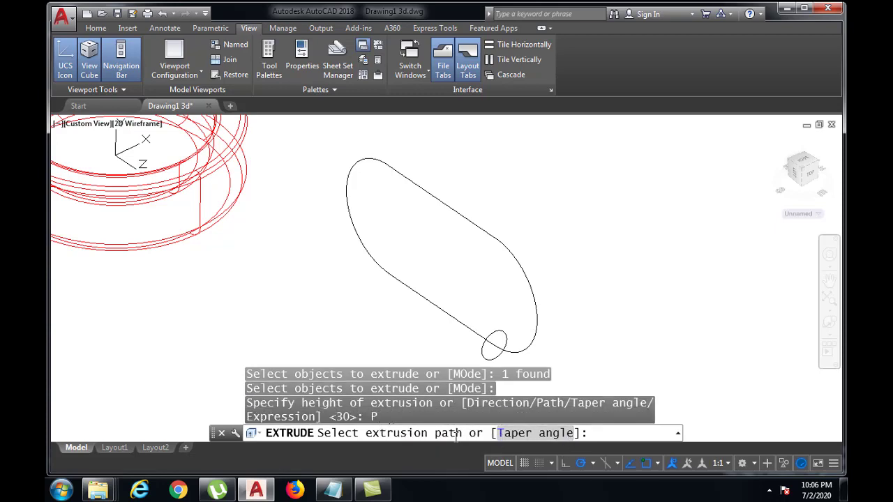
click(511, 254)
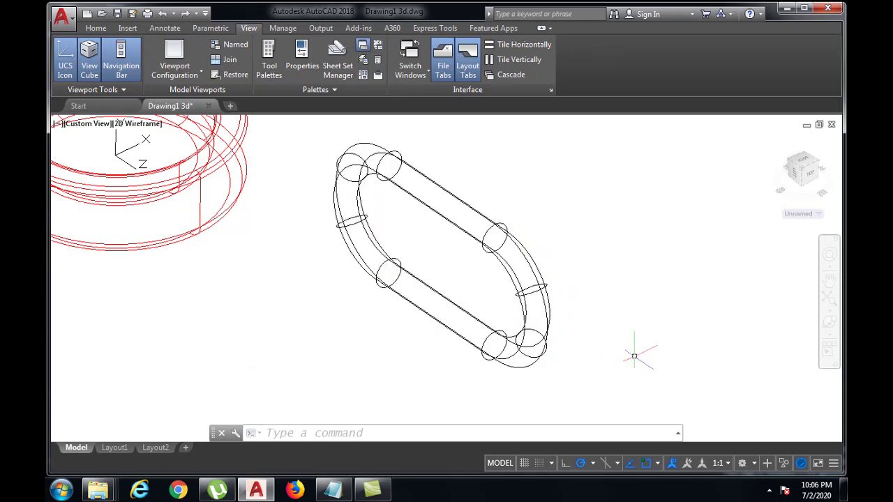
Step: Display the model with hidden lines removed and change the slot-shaped tube's colour to orange
text(HI)
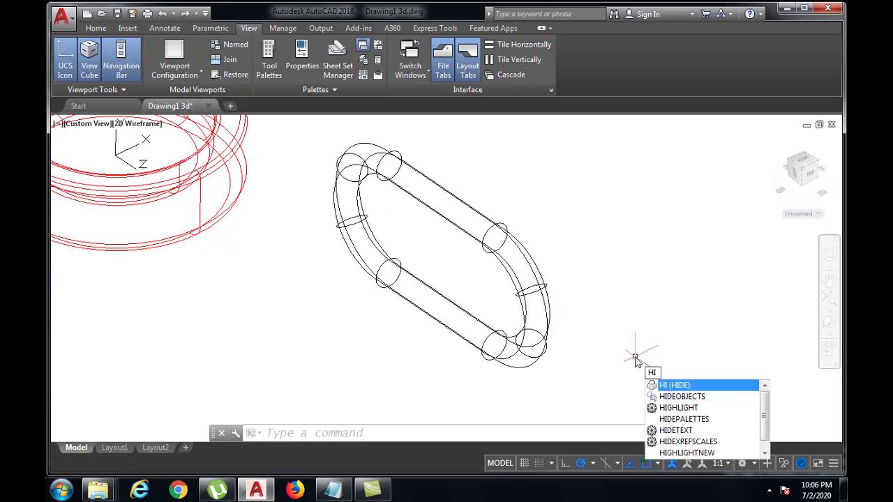
key(Return)
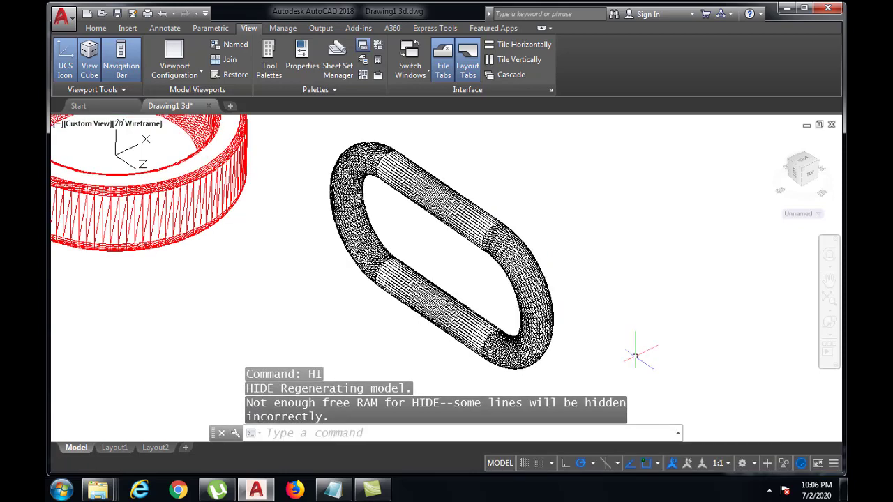
click(509, 244)
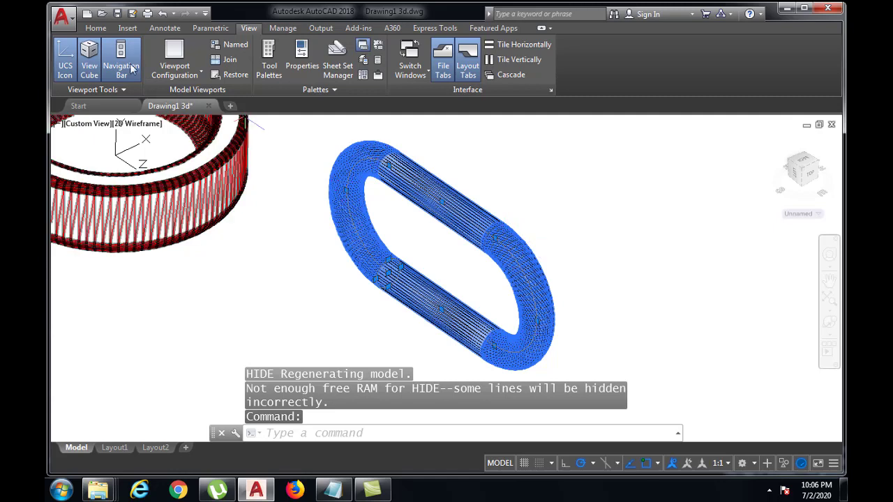
click(95, 28)
mouse_move(603, 65)
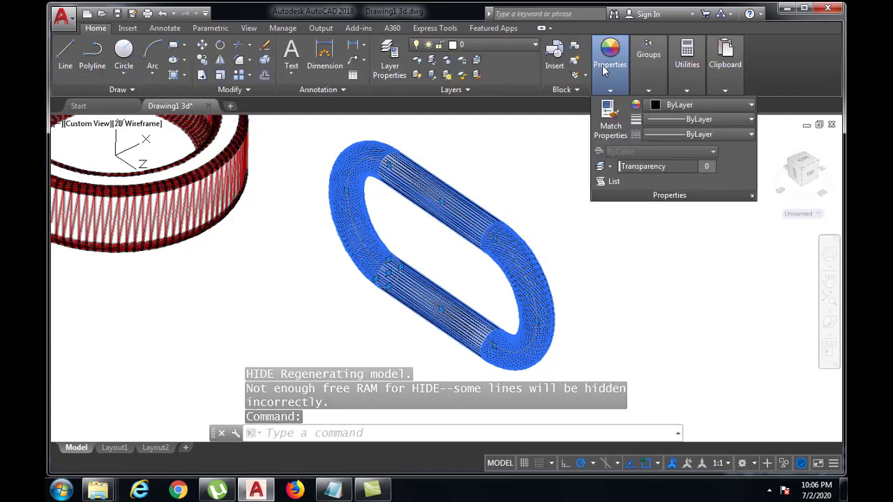
click(656, 105)
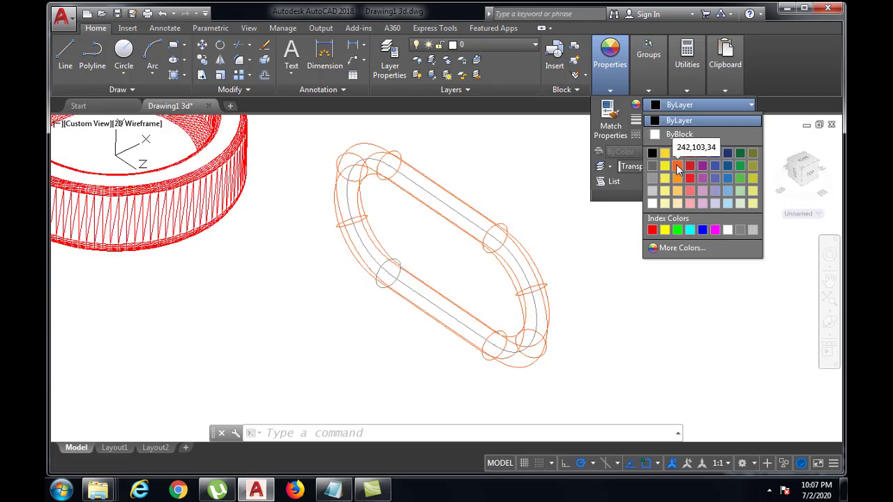
click(675, 154)
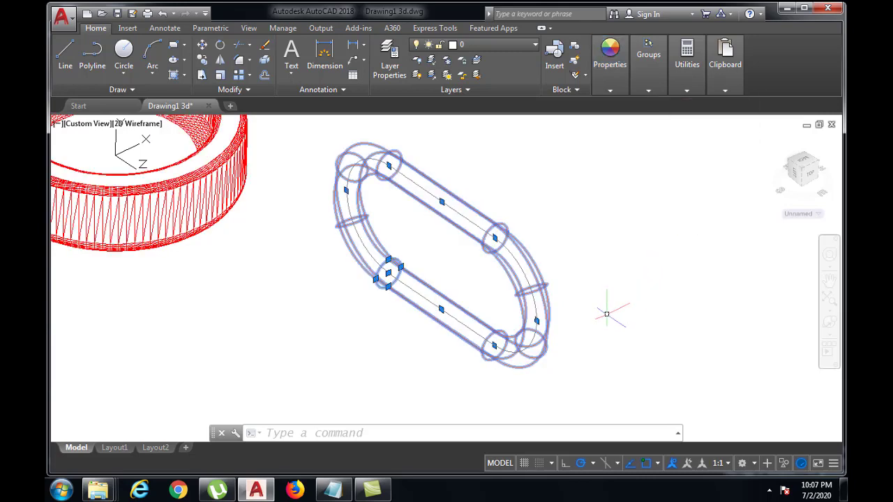
Step: Remove the hidden lines from the recoloured model again and display it with the SHADE command
key(Return)
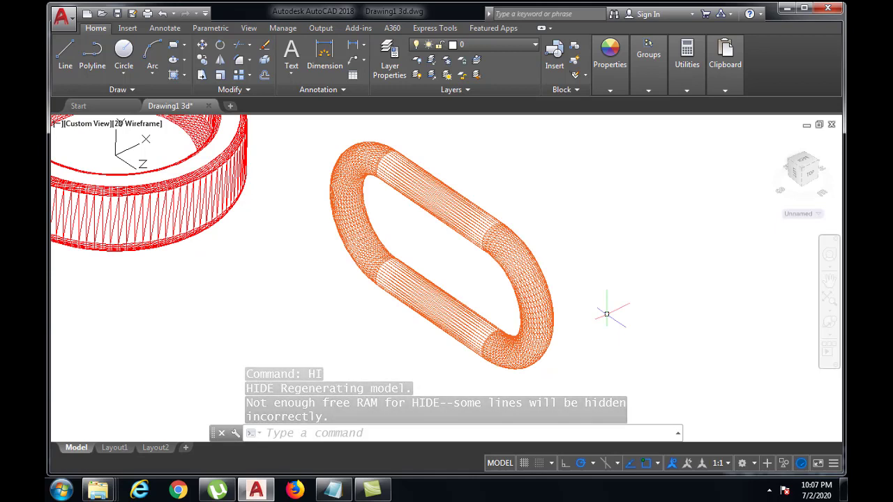
click(314, 434)
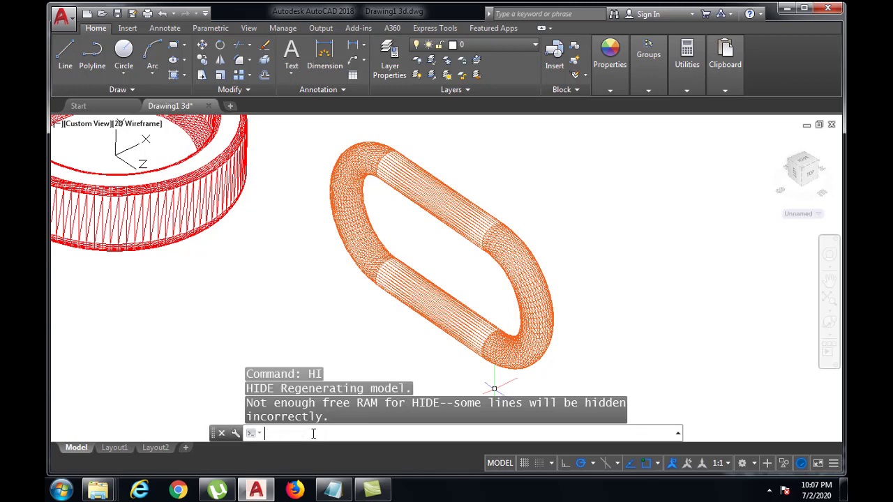
text(SHADE)
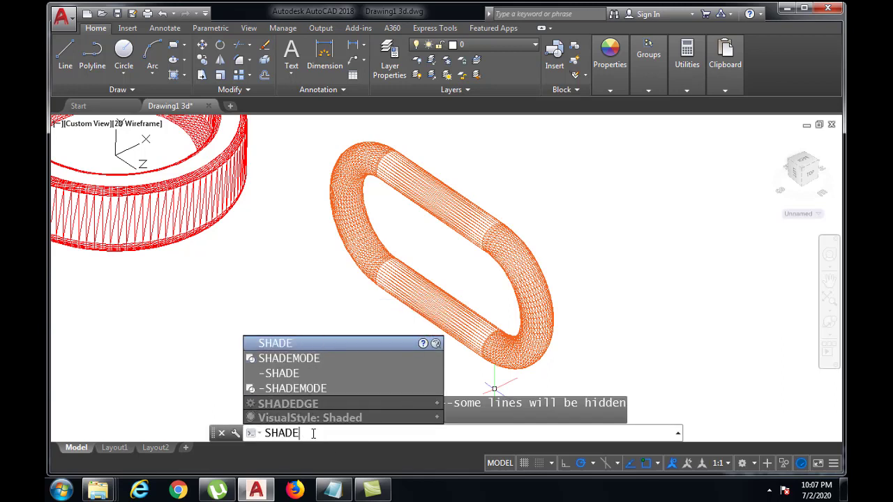
key(Return)
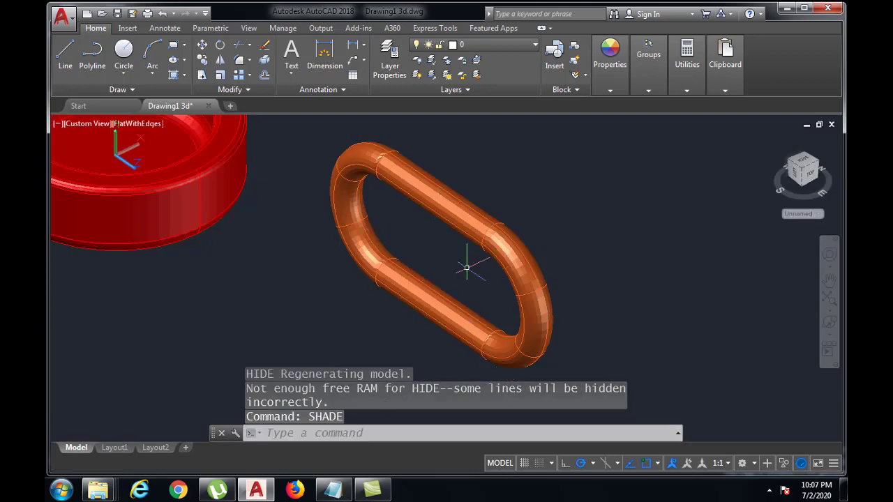